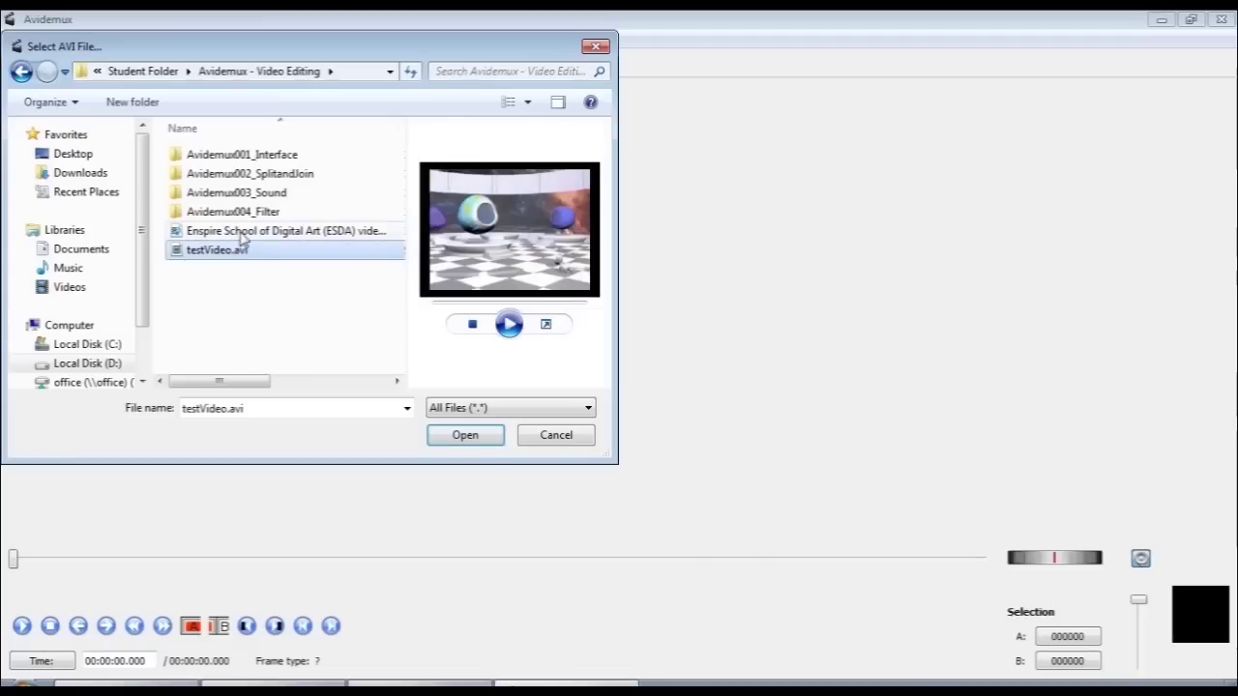
Step: Open the video file Enspire School of Digital Art (ESDA) video profile 2014.mp4
{"action": "left_click", "coordinate": [234, 254]}
{"action": "left_click", "coordinate": [241, 233]}
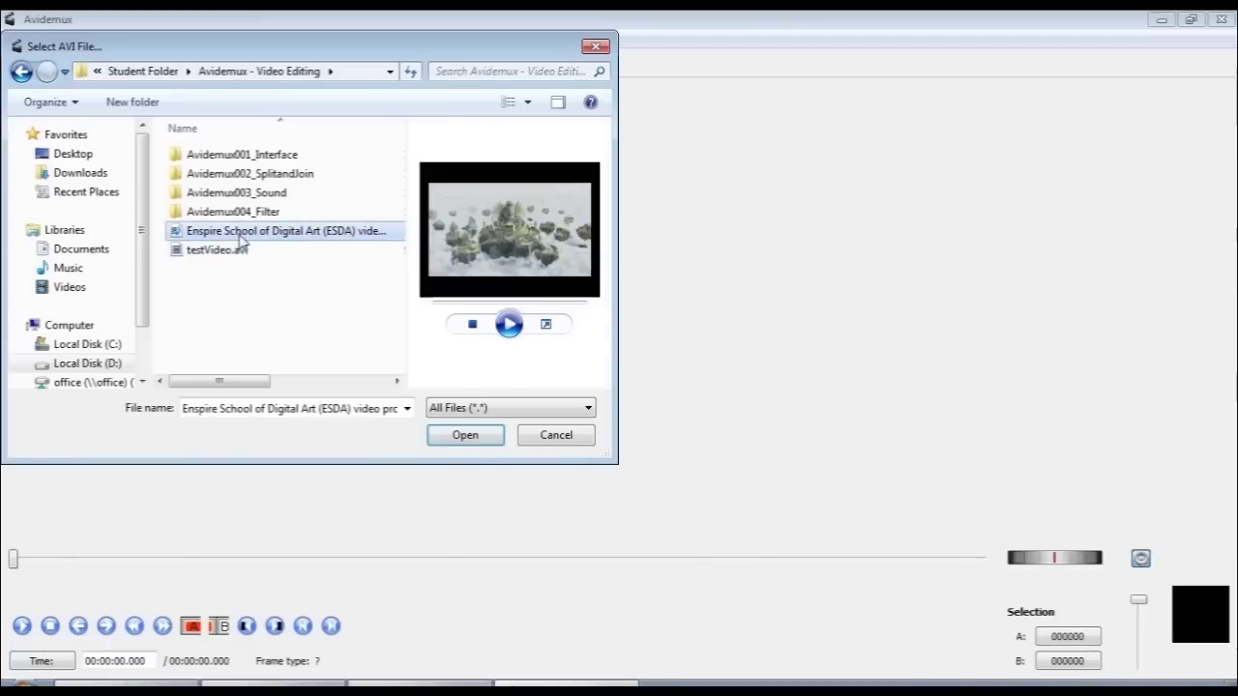
{"action": "left_click", "coordinate": [455, 435]}
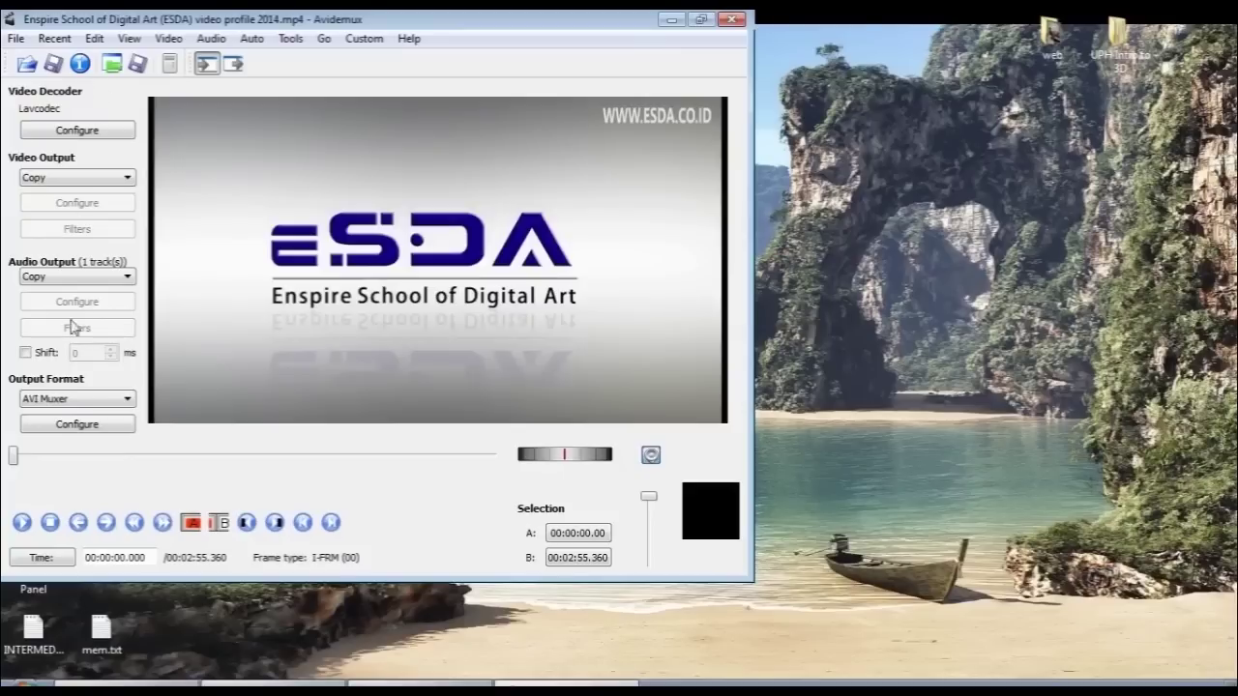
Step: Play the opened video from the start, lower the playback volume, and stop playback
{"action": "left_click", "coordinate": [23, 523]}
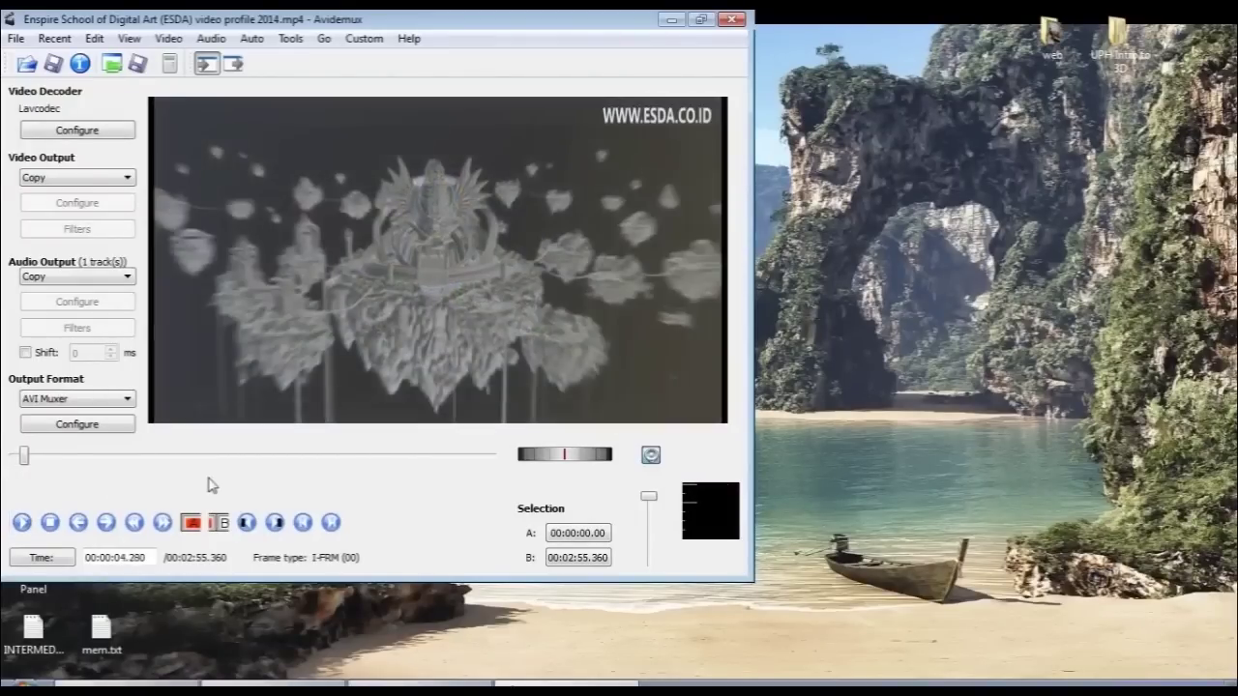
{"action": "mouse_move", "coordinate": [649, 496]}
{"action": "left_mouse_down"}
{"action": "mouse_move", "coordinate": [649, 539]}
{"action": "mouse_move", "coordinate": [648, 510]}
{"action": "left_mouse_up"}
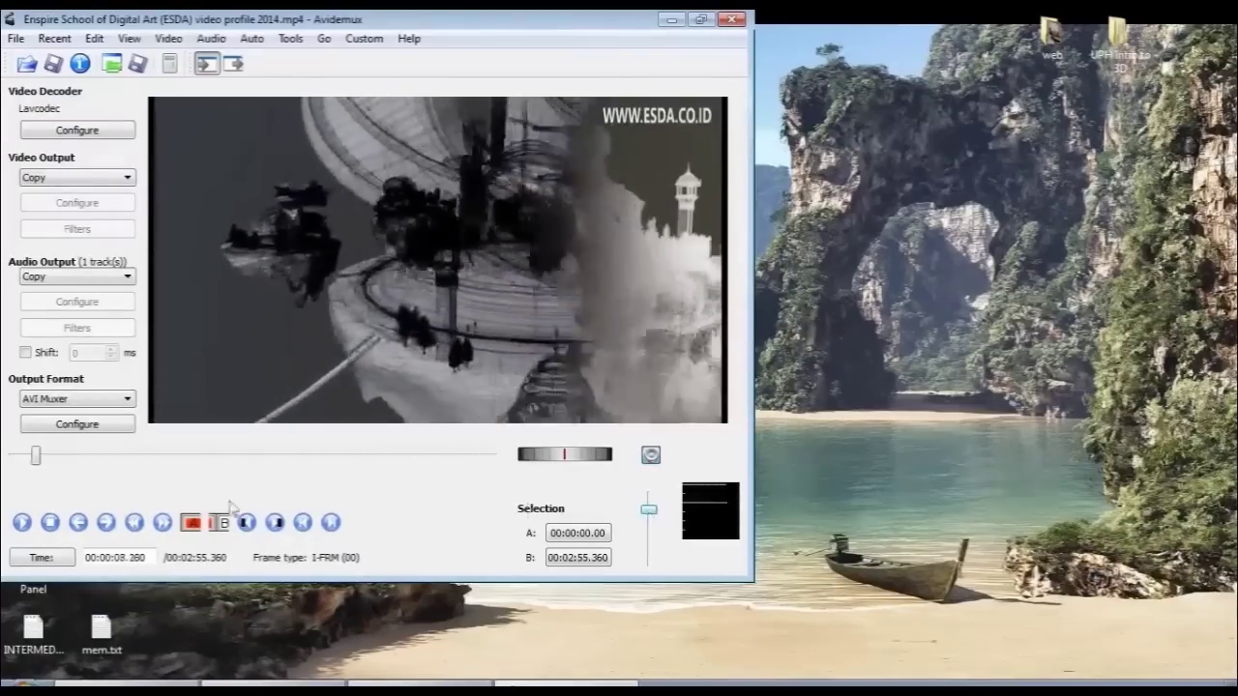
{"action": "left_click", "coordinate": [51, 522]}
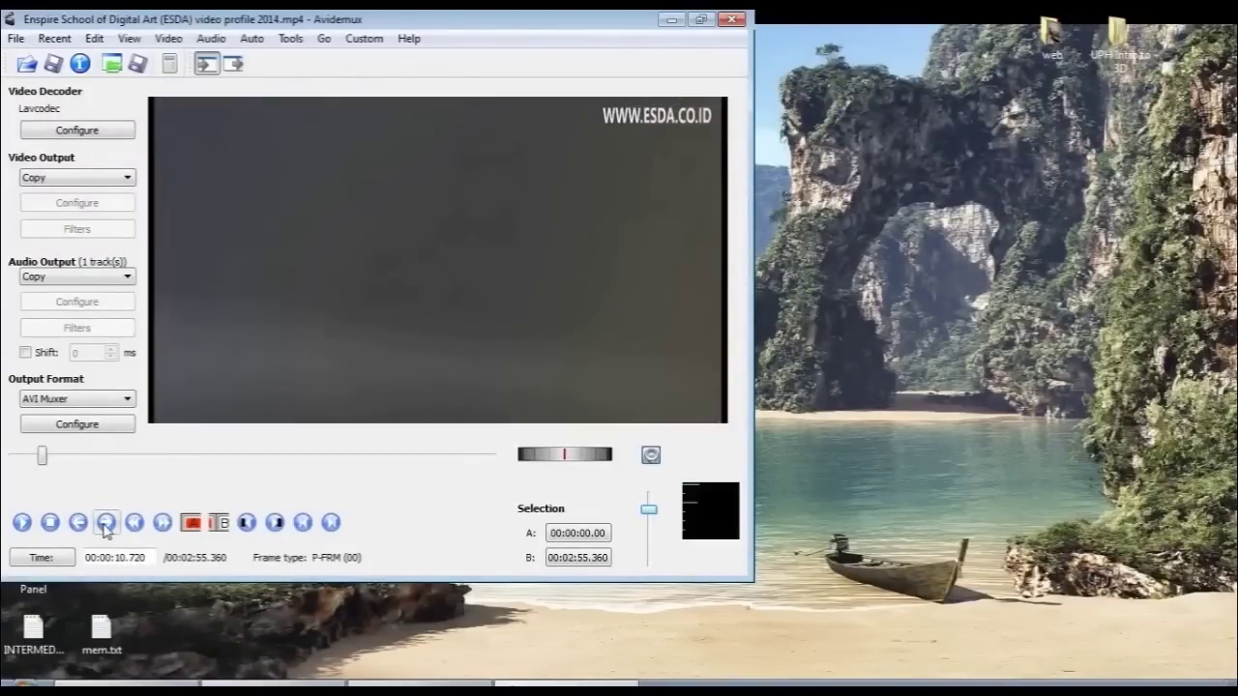
Step: Advance through the video frame by frame, and step back several frames
{"action": "left_click", "coordinate": [105, 522]}
{"action": "left_click", "coordinate": [105, 522]}
{"action": "left_click", "coordinate": [106, 523]}
{"action": "left_click", "coordinate": [106, 522]}
{"action": "left_click", "coordinate": [106, 523]}
{"action": "left_click", "coordinate": [105, 523]}
{"action": "left_click", "coordinate": [105, 522]}
{"action": "left_click", "coordinate": [105, 523]}
{"action": "left_click", "coordinate": [106, 523]}
{"action": "left_click", "coordinate": [105, 522]}
{"action": "left_click", "coordinate": [105, 523]}
{"action": "left_click", "coordinate": [106, 522]}
{"action": "left_click", "coordinate": [106, 522]}
{"action": "left_click", "coordinate": [105, 523]}
{"action": "left_click", "coordinate": [106, 522]}
{"action": "left_click", "coordinate": [105, 522]}
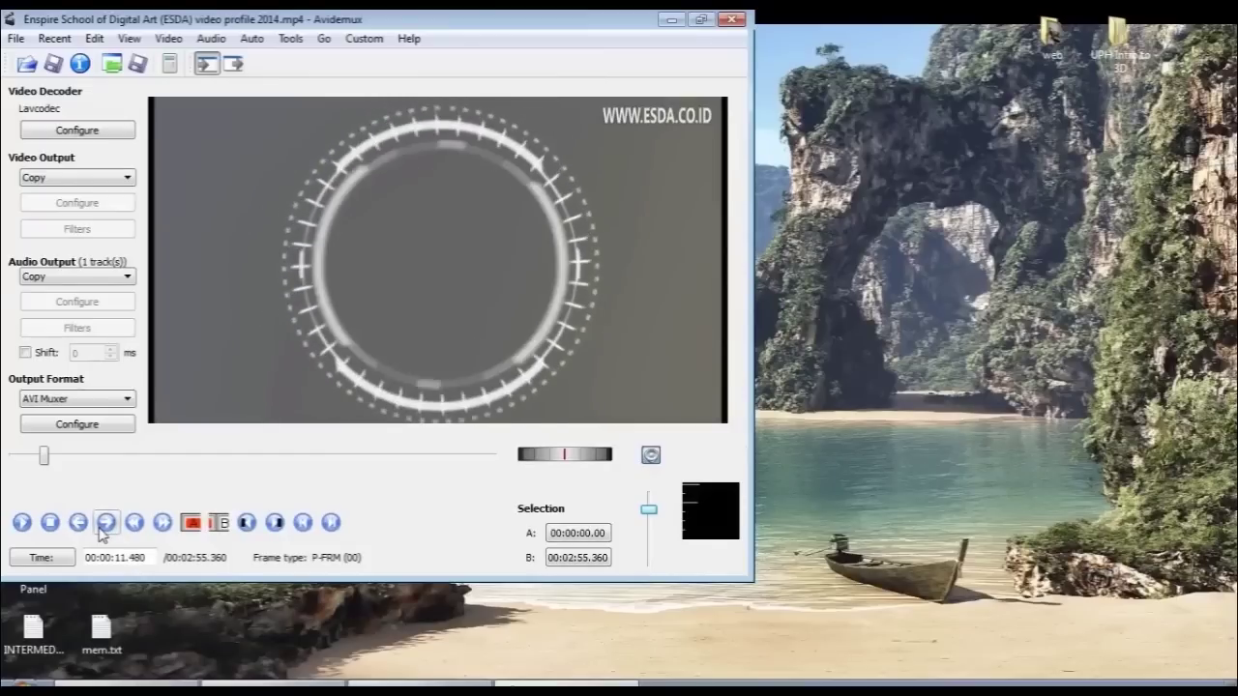
{"action": "left_click", "coordinate": [81, 529]}
{"action": "left_click", "coordinate": [81, 528]}
{"action": "left_click", "coordinate": [82, 528]}
{"action": "left_click", "coordinate": [81, 528]}
{"action": "left_click", "coordinate": [81, 528]}
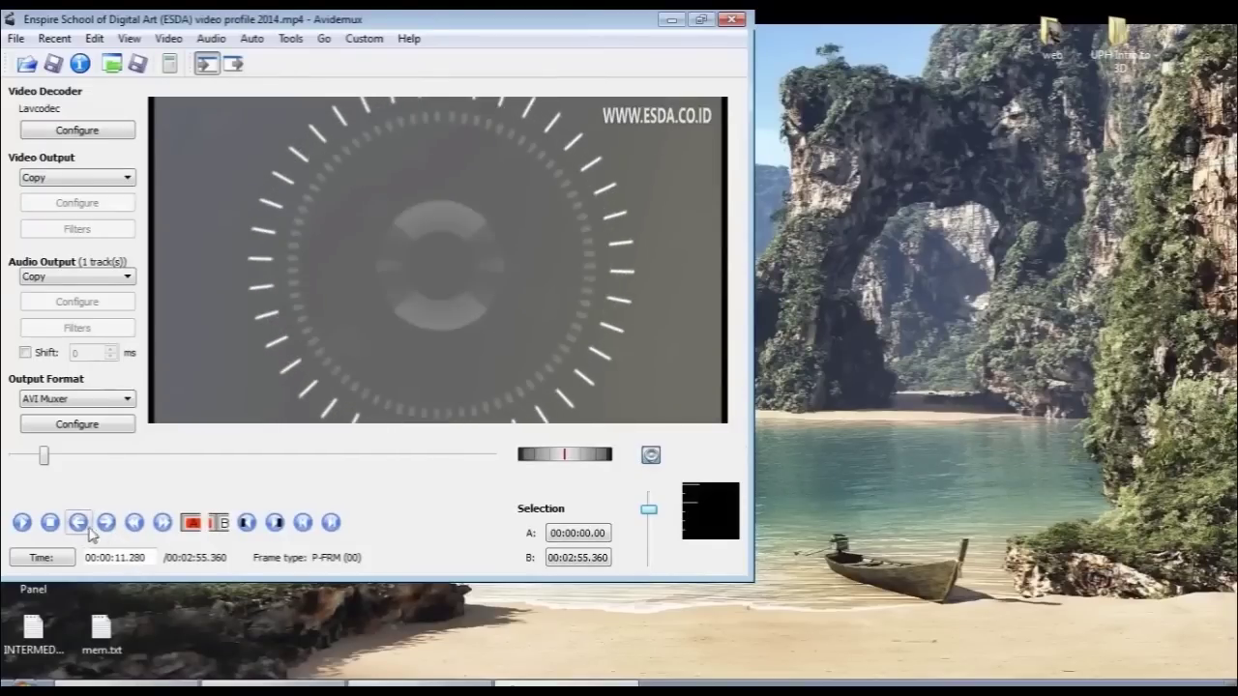
Step: Jump forward and backward between the video's keyframes
{"action": "left_click", "coordinate": [162, 523]}
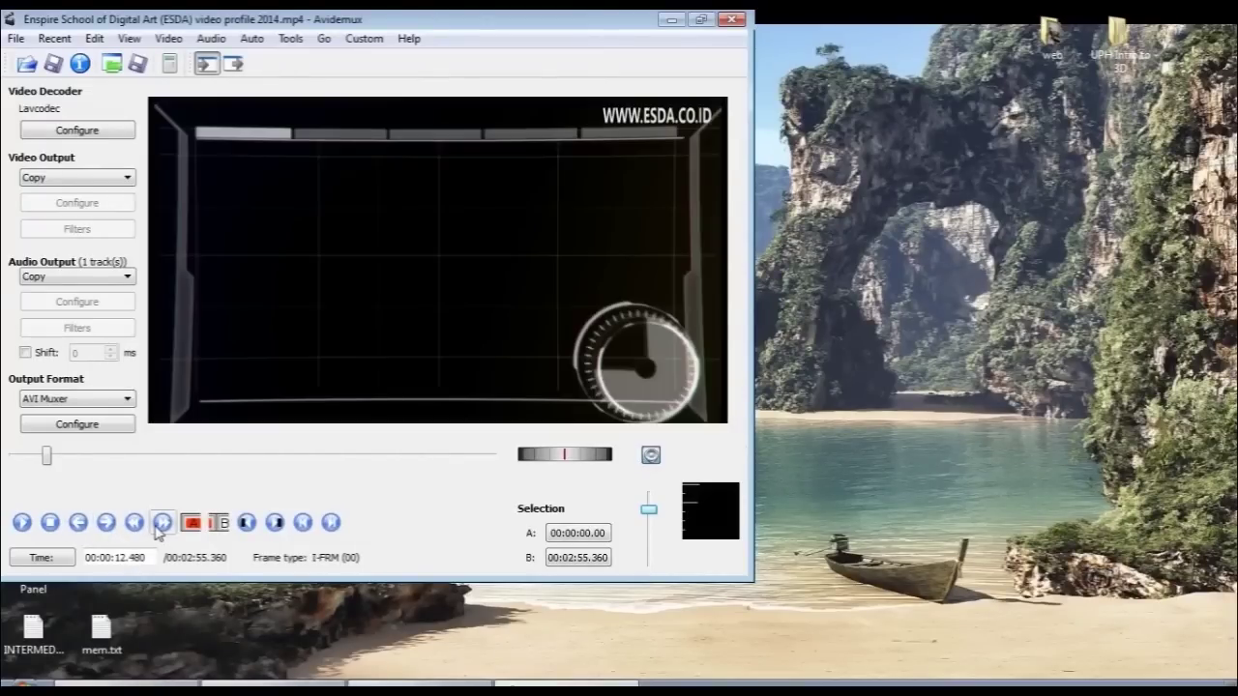
{"action": "left_click", "coordinate": [162, 522]}
{"action": "left_click", "coordinate": [162, 522]}
{"action": "left_click", "coordinate": [134, 522]}
{"action": "left_click", "coordinate": [134, 522]}
{"action": "left_click", "coordinate": [163, 523]}
{"action": "left_click", "coordinate": [162, 522]}
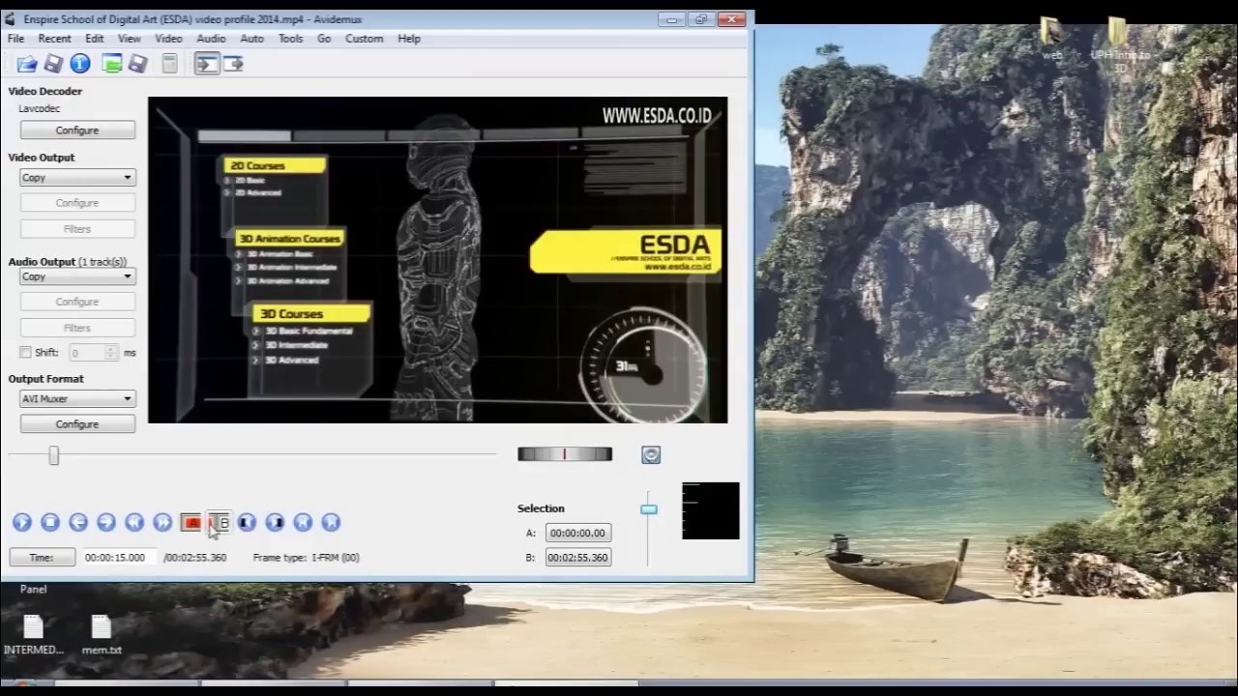
Step: Jump to the video's last frame, return to the first frame, and go to the last frame again
{"action": "left_click", "coordinate": [322, 525]}
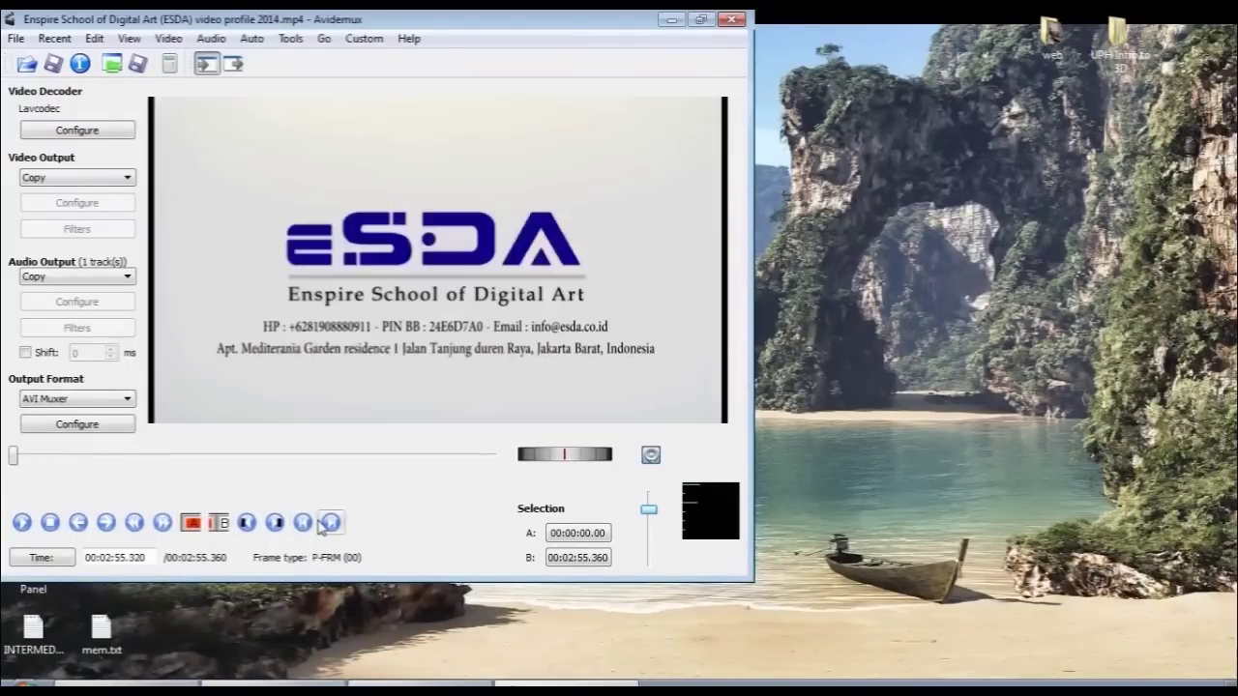
{"action": "left_click", "coordinate": [303, 523]}
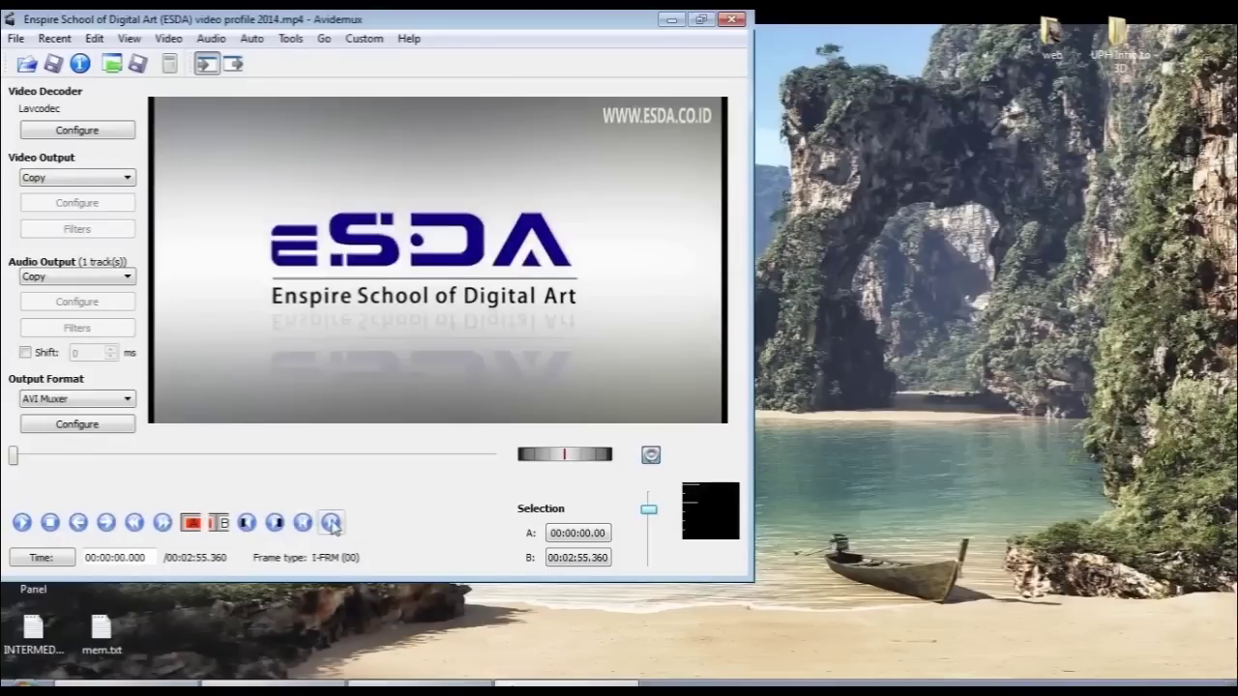
{"action": "left_click", "coordinate": [332, 523]}
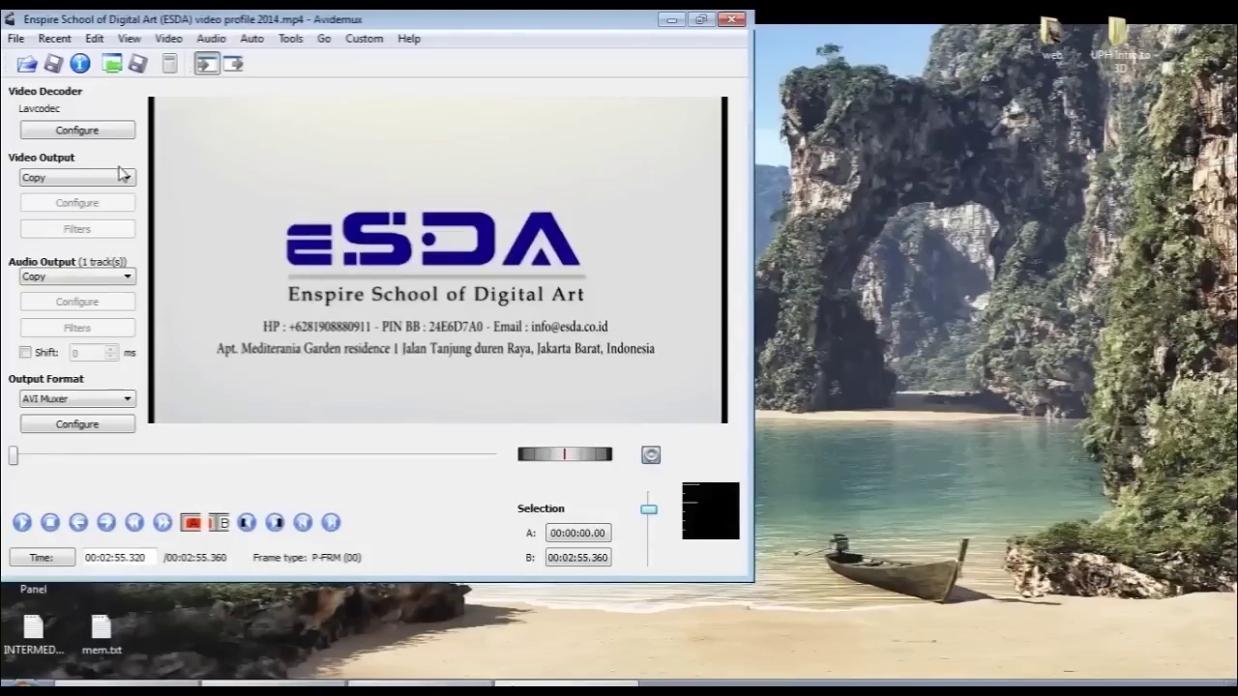
Step: Review the video and audio properties of the loaded file and the available video commands
{"action": "left_click", "coordinate": [79, 65]}
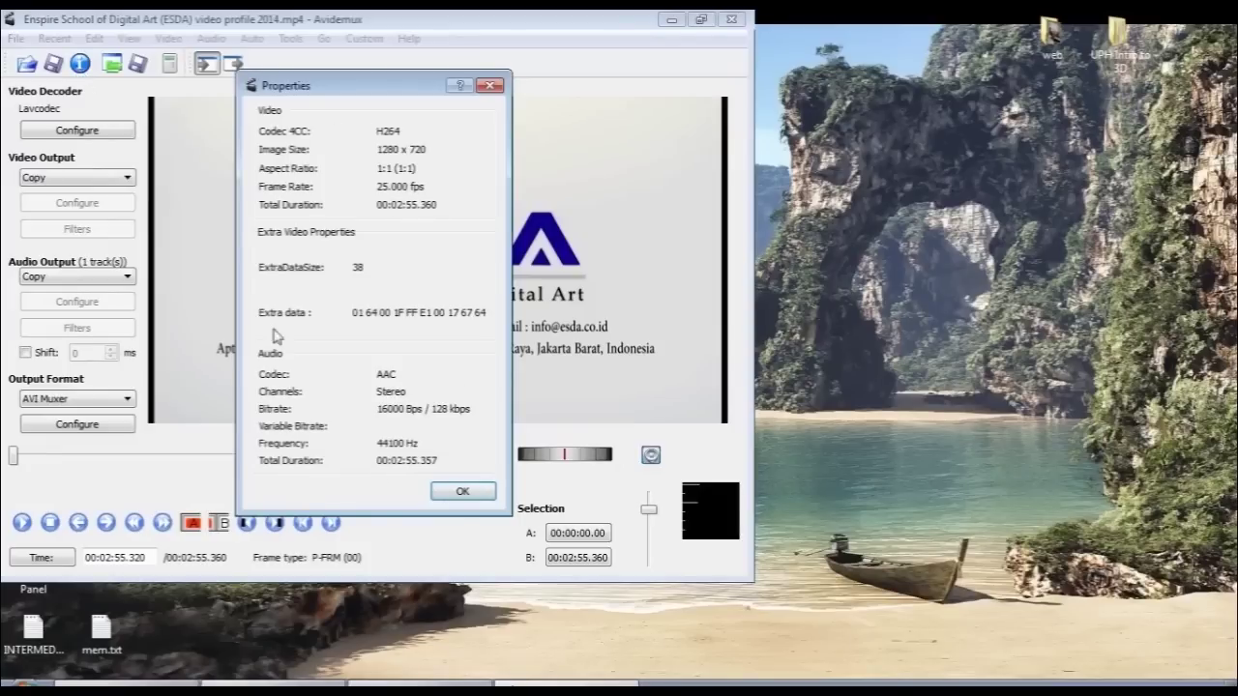
{"action": "left_click", "coordinate": [490, 88]}
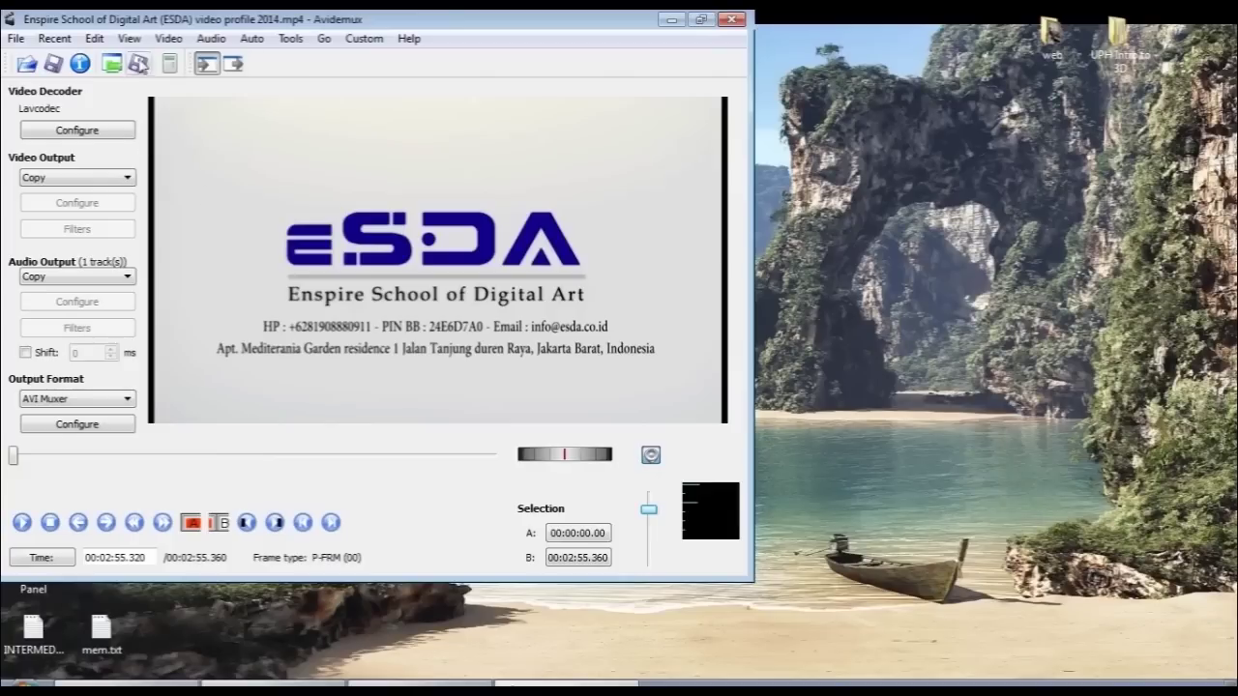
{"action": "left_click", "coordinate": [169, 40]}
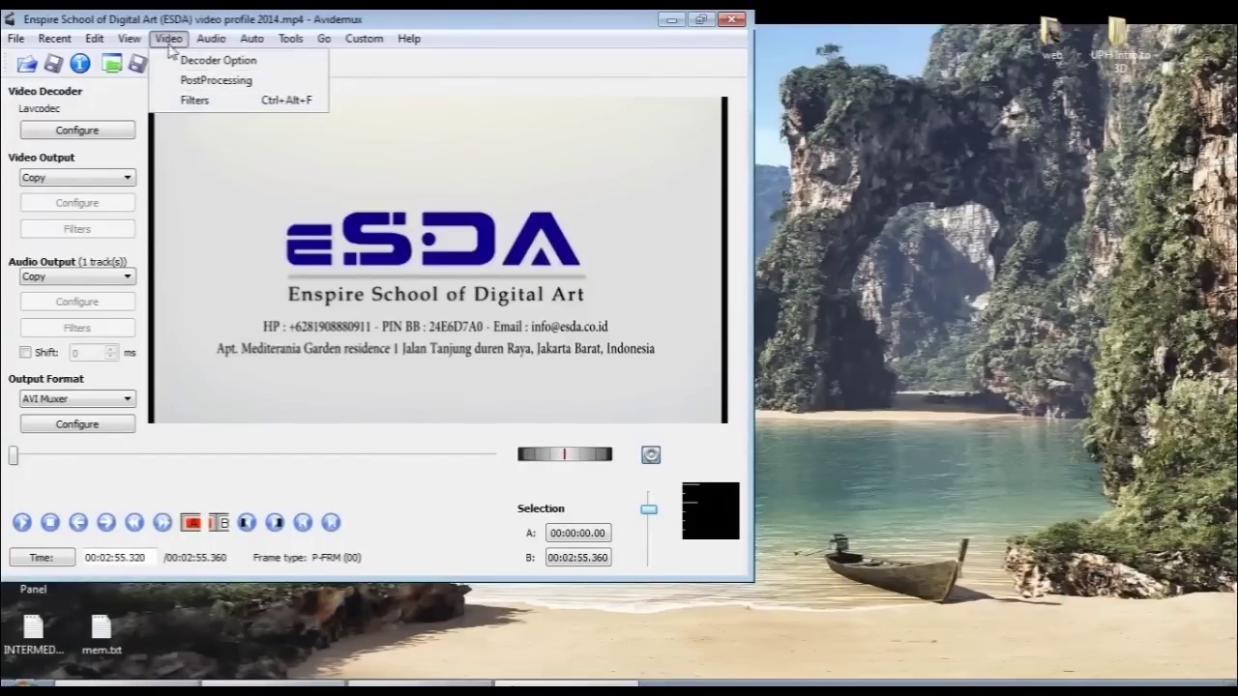
{"action": "left_click", "coordinate": [170, 39]}
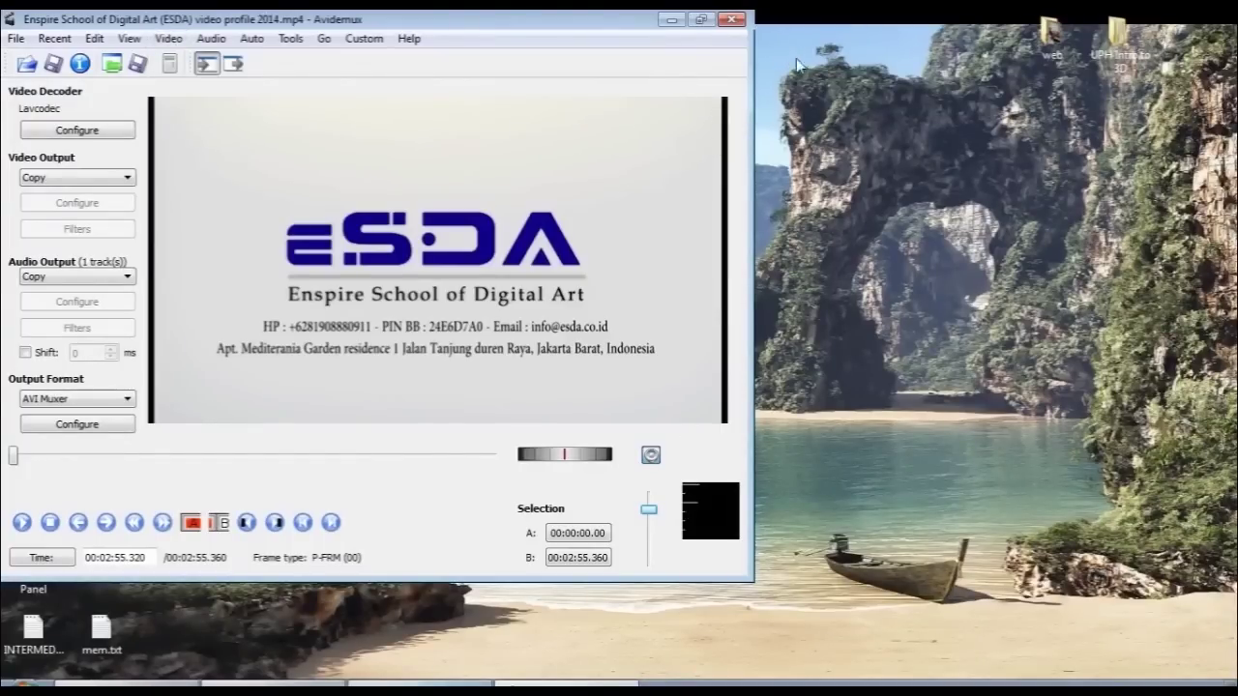
Step: Switch to the window with ESDA video profile.mp4 and try to append testVideo.avi to it
{"action": "key", "text": "alt+Tab"}
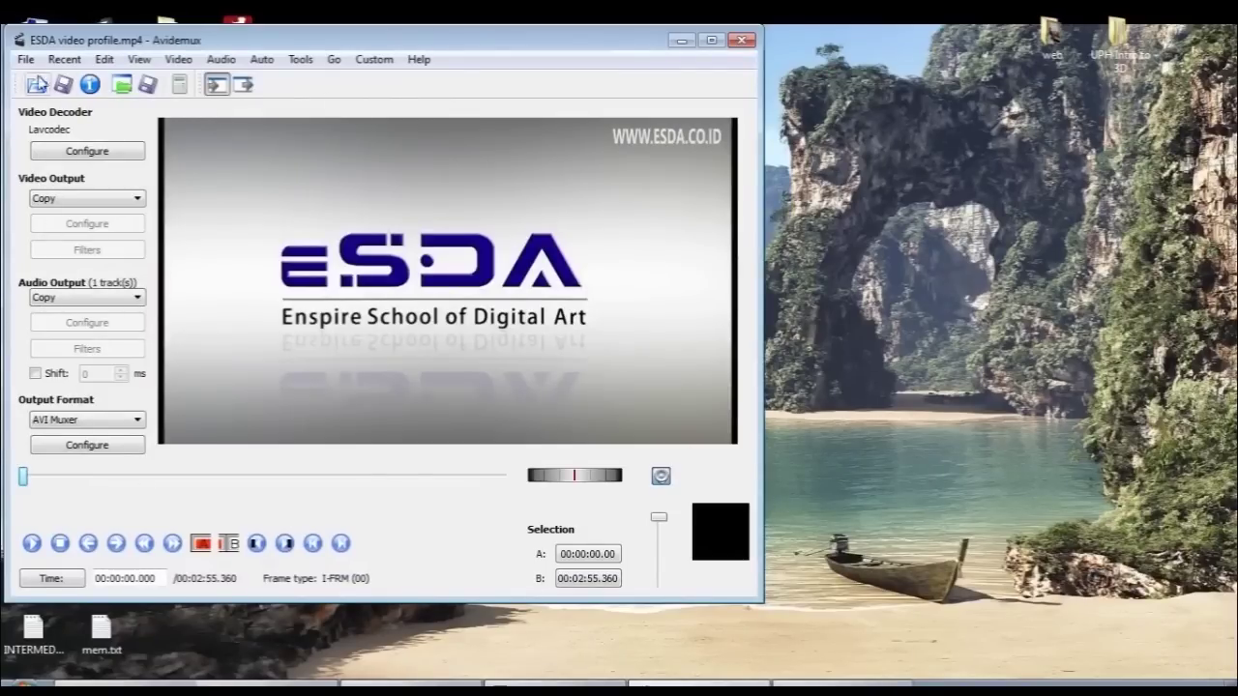
{"action": "left_click", "coordinate": [26, 59]}
{"action": "left_click", "coordinate": [46, 100]}
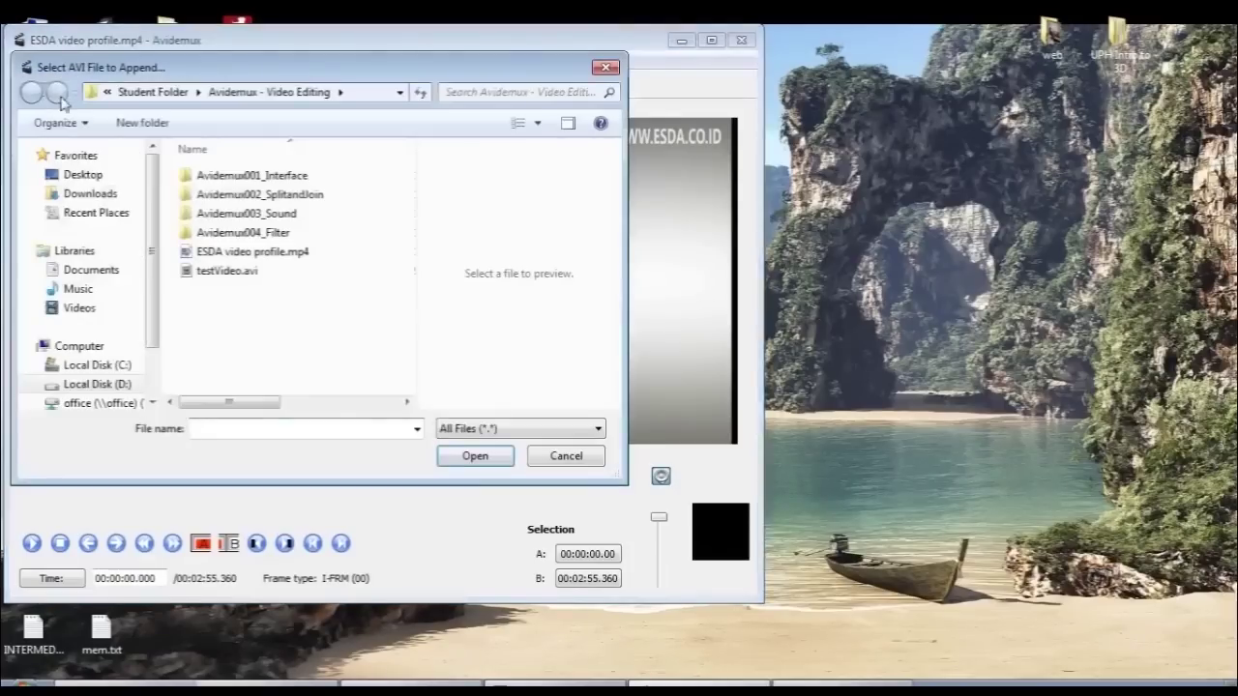
{"action": "left_click", "coordinate": [237, 271]}
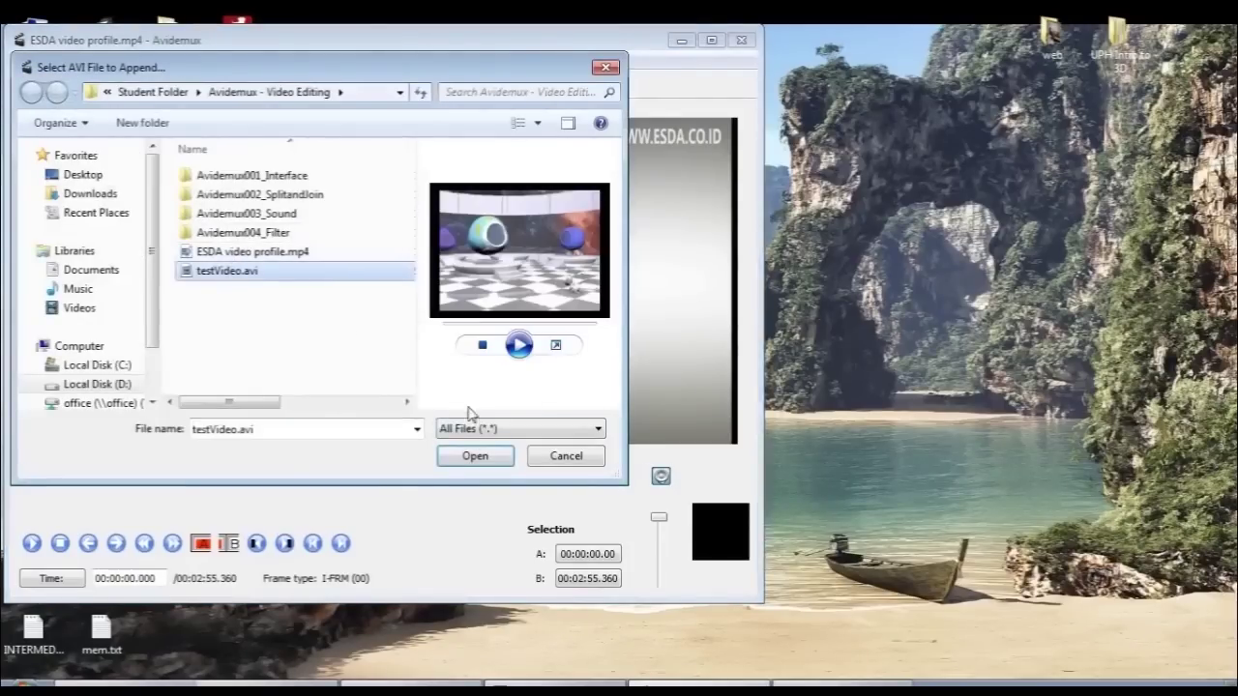
{"action": "left_click", "coordinate": [474, 456]}
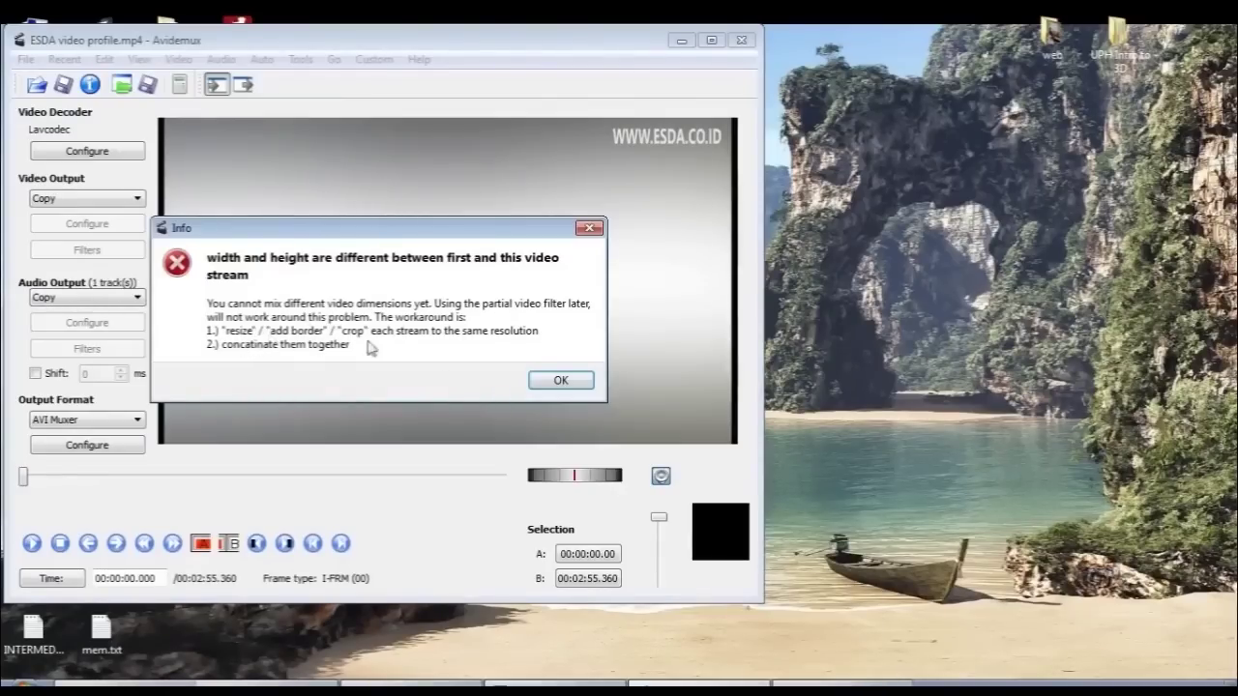
{"action": "left_click", "coordinate": [557, 381]}
{"action": "left_click", "coordinate": [481, 371]}
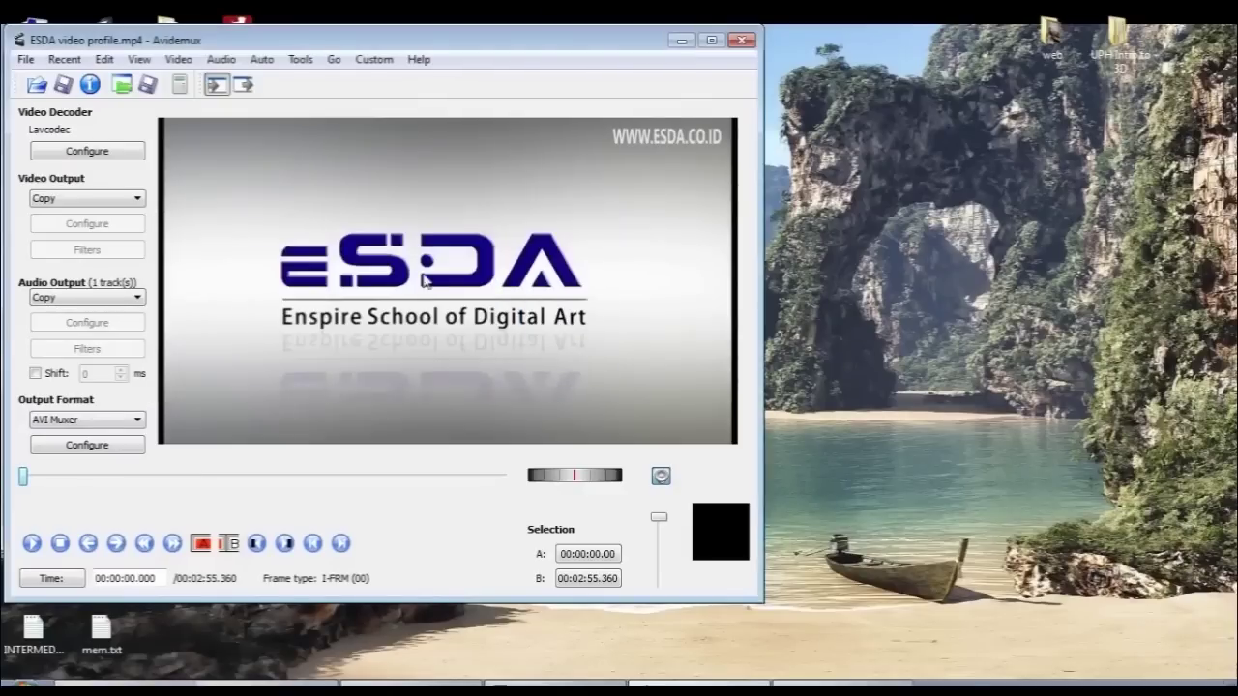
Step: Check the image size in the properties of ESDA video profile.mp4, and open testVideo.avi to compare its properties
{"action": "left_click", "coordinate": [90, 84]}
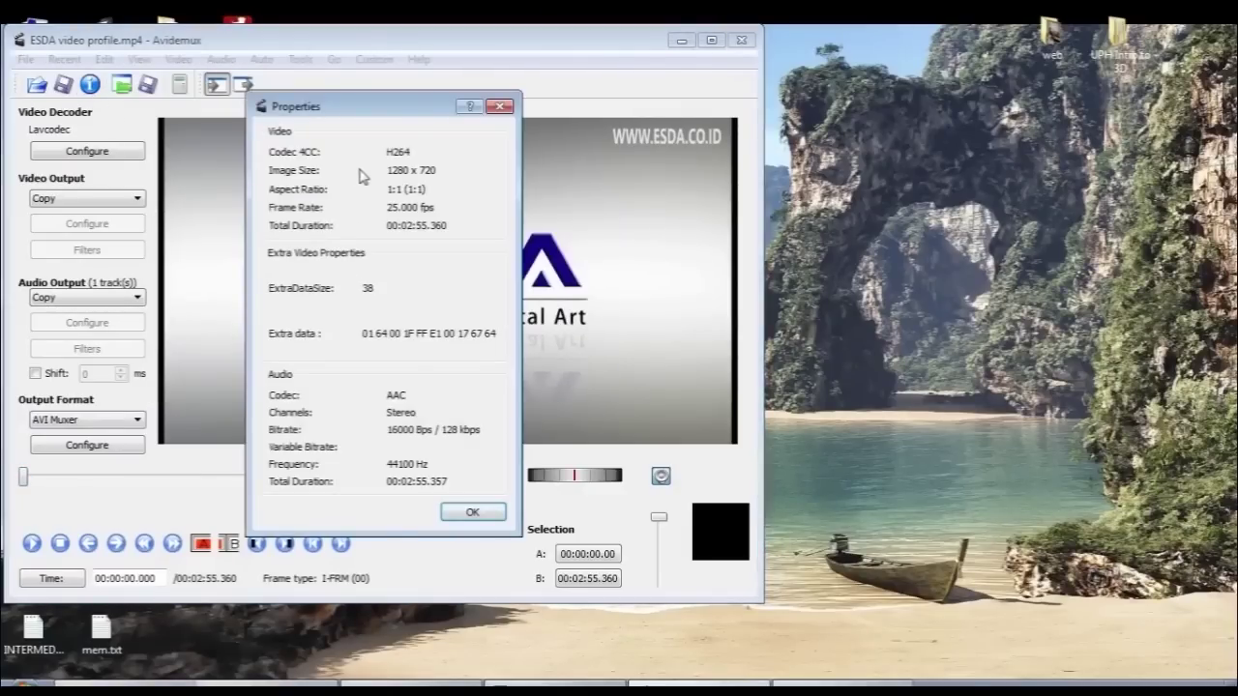
{"action": "left_click", "coordinate": [500, 106]}
{"action": "left_click", "coordinate": [26, 59]}
{"action": "left_click", "coordinate": [54, 80]}
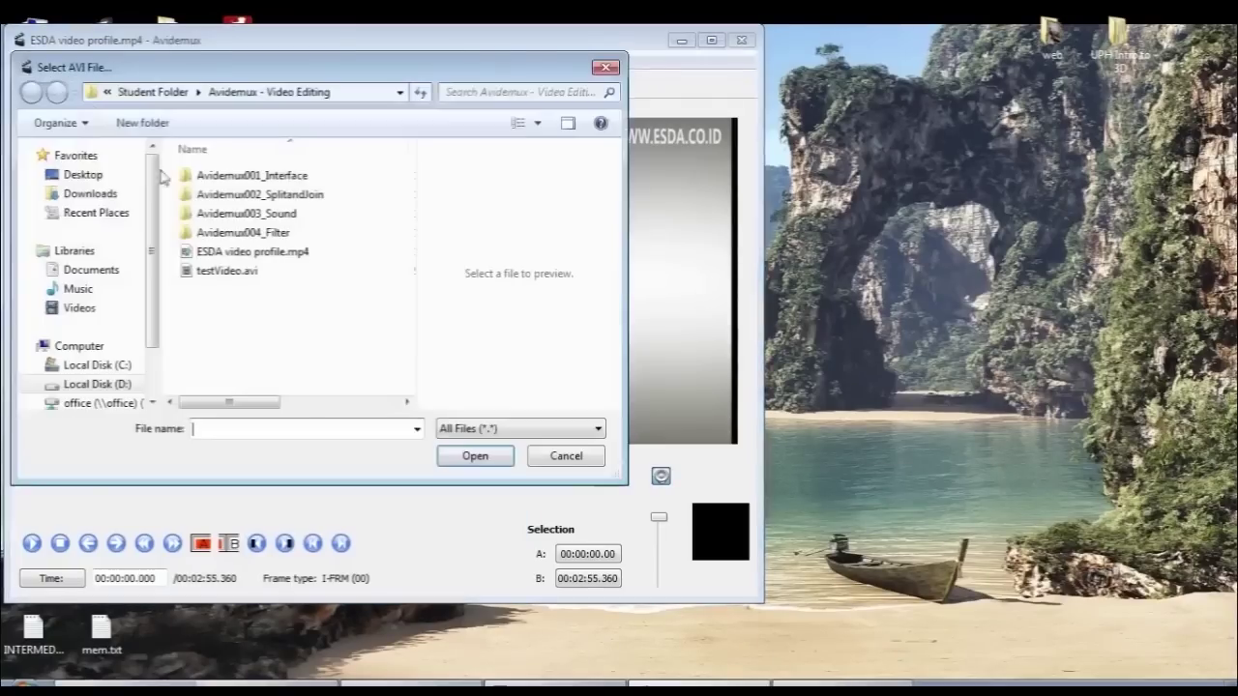
{"action": "left_click", "coordinate": [237, 251]}
{"action": "left_click", "coordinate": [229, 271]}
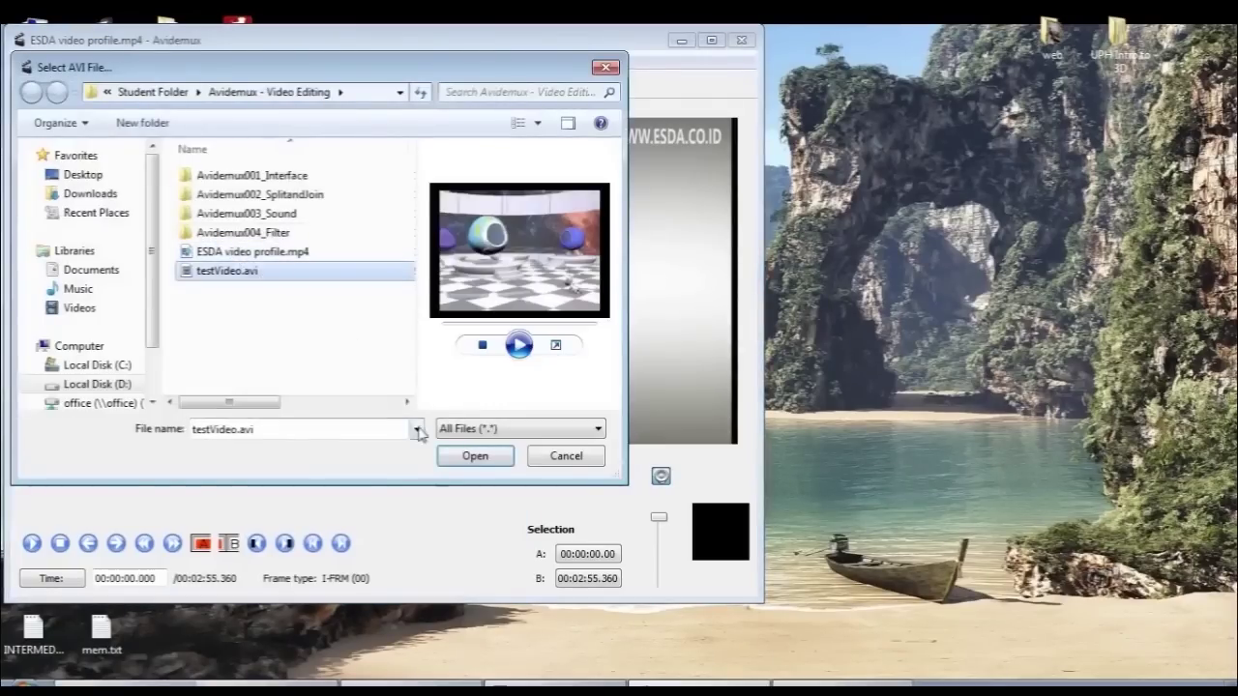
{"action": "left_click", "coordinate": [475, 455]}
{"action": "left_click", "coordinate": [90, 84]}
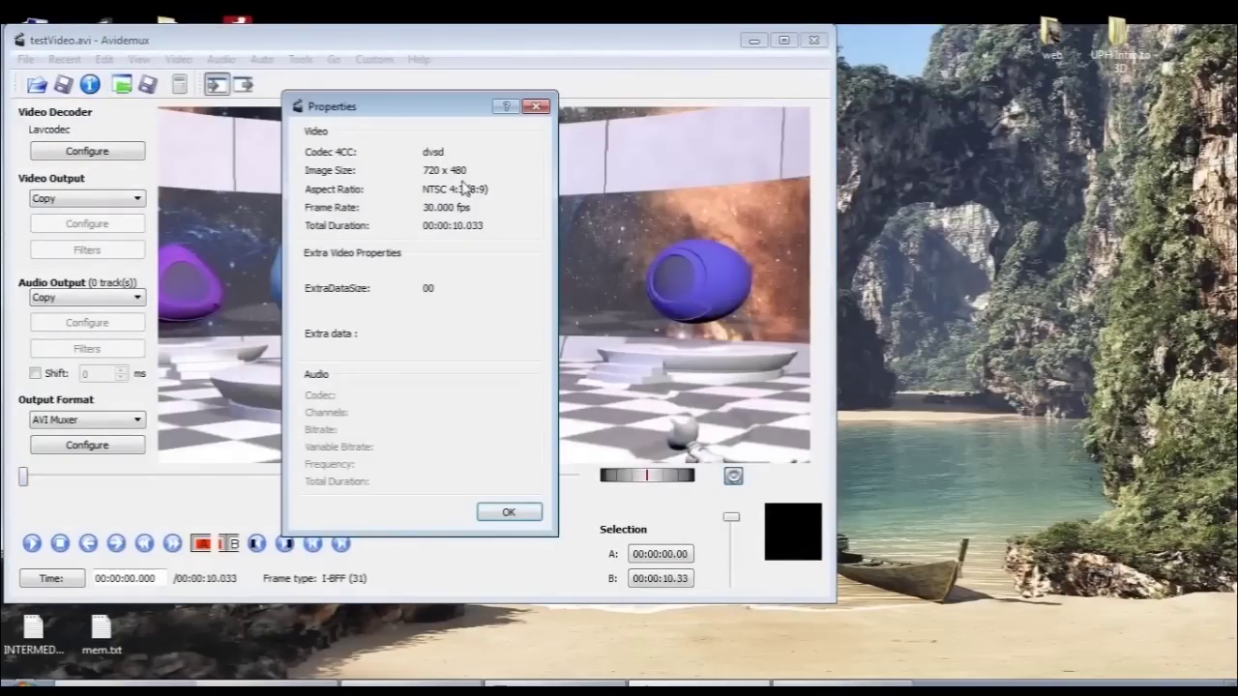
{"action": "left_click", "coordinate": [537, 106]}
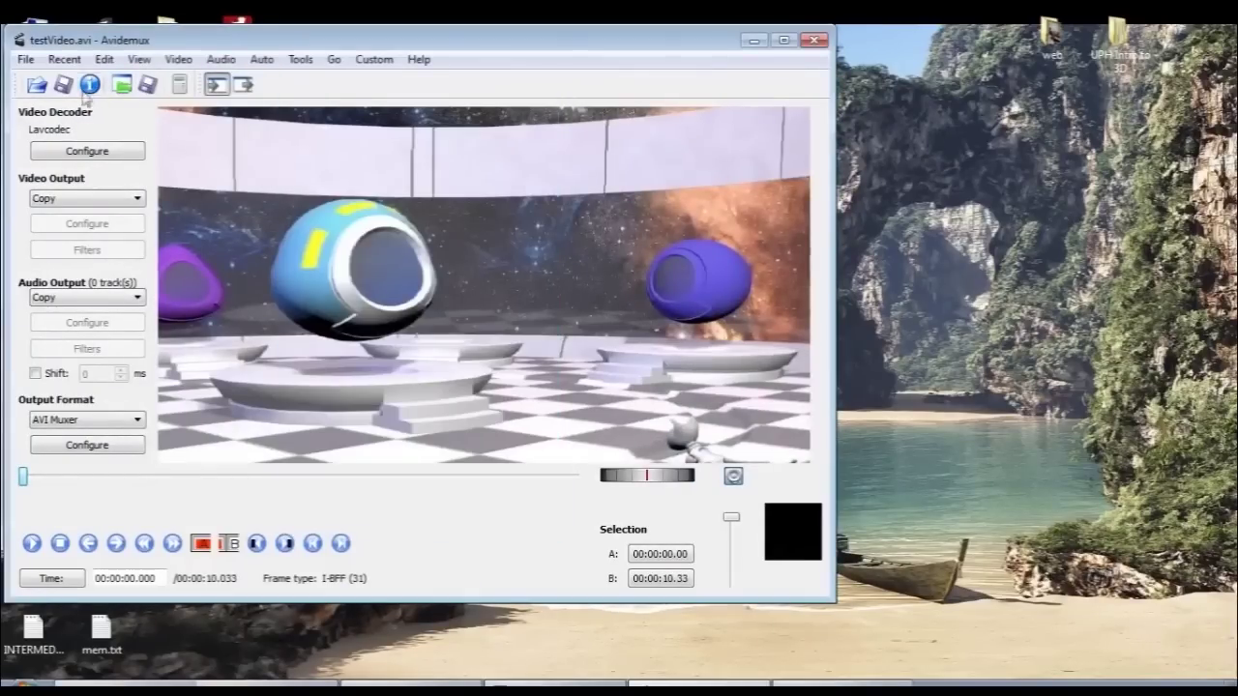
Step: Open ESDA video profile.mp4 again in place of testVideo.avi
{"action": "left_click", "coordinate": [26, 60]}
{"action": "left_click", "coordinate": [55, 84]}
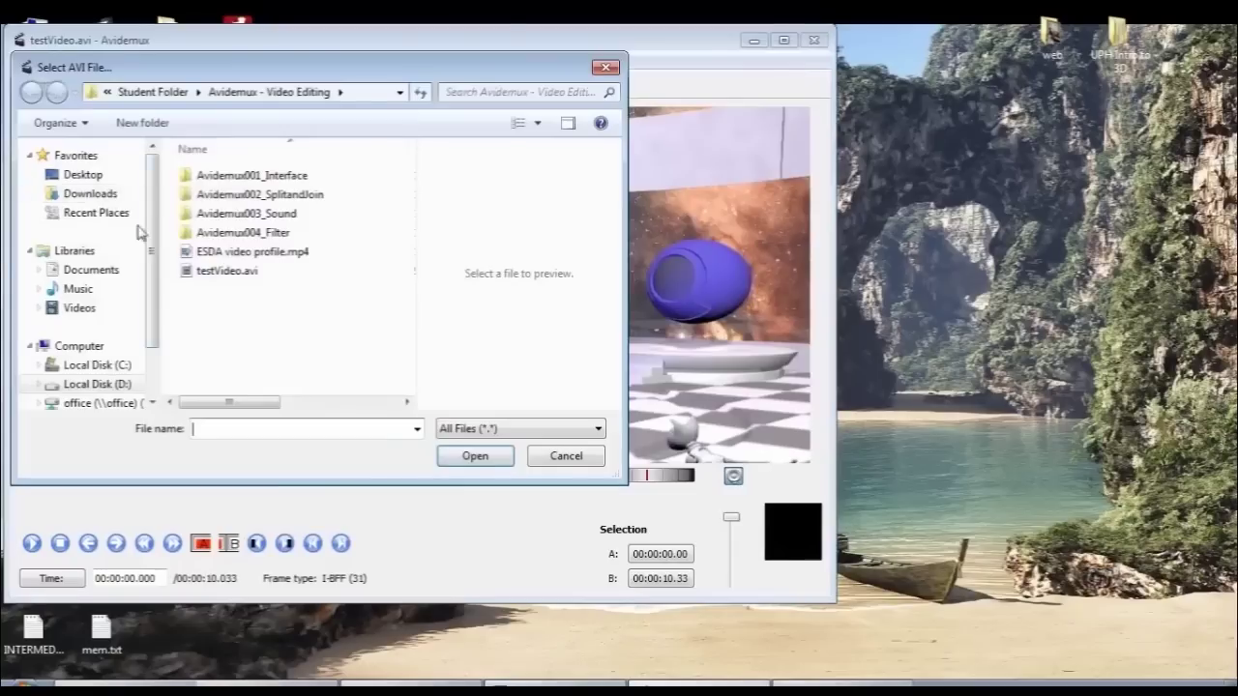
{"action": "left_click", "coordinate": [244, 253]}
{"action": "left_click", "coordinate": [474, 454]}
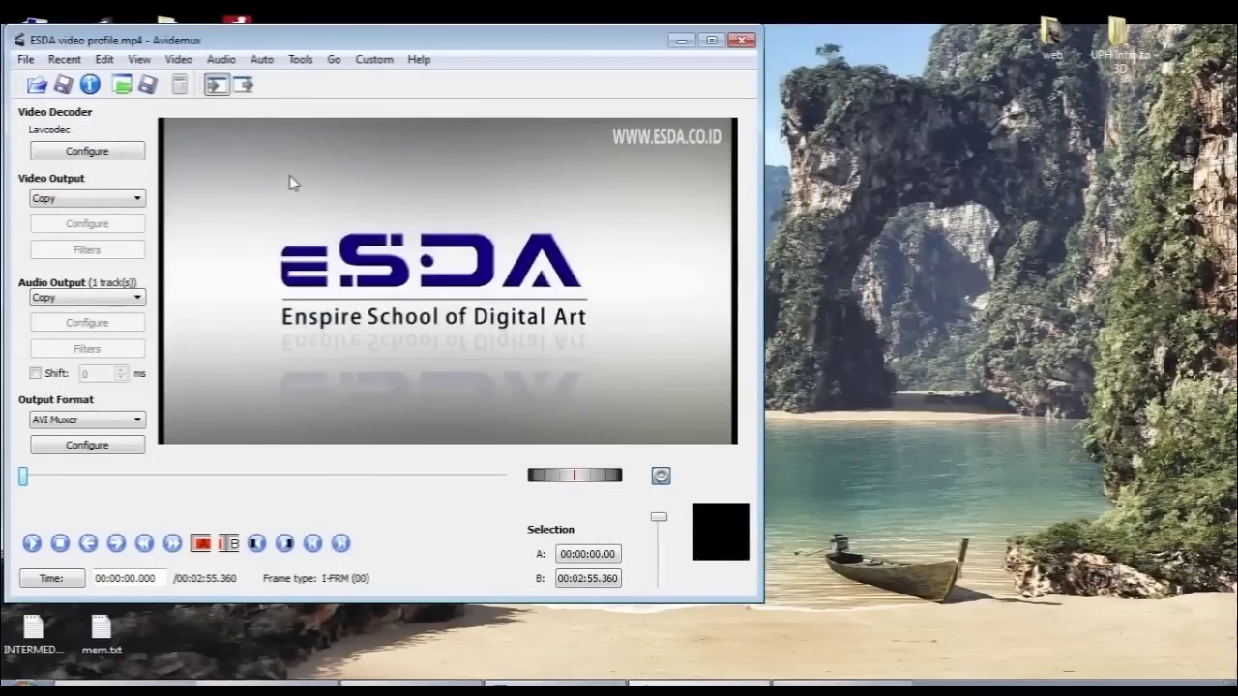
Step: Add the swsResize transform filter to the video, opening its resize settings
{"action": "left_click", "coordinate": [180, 60]}
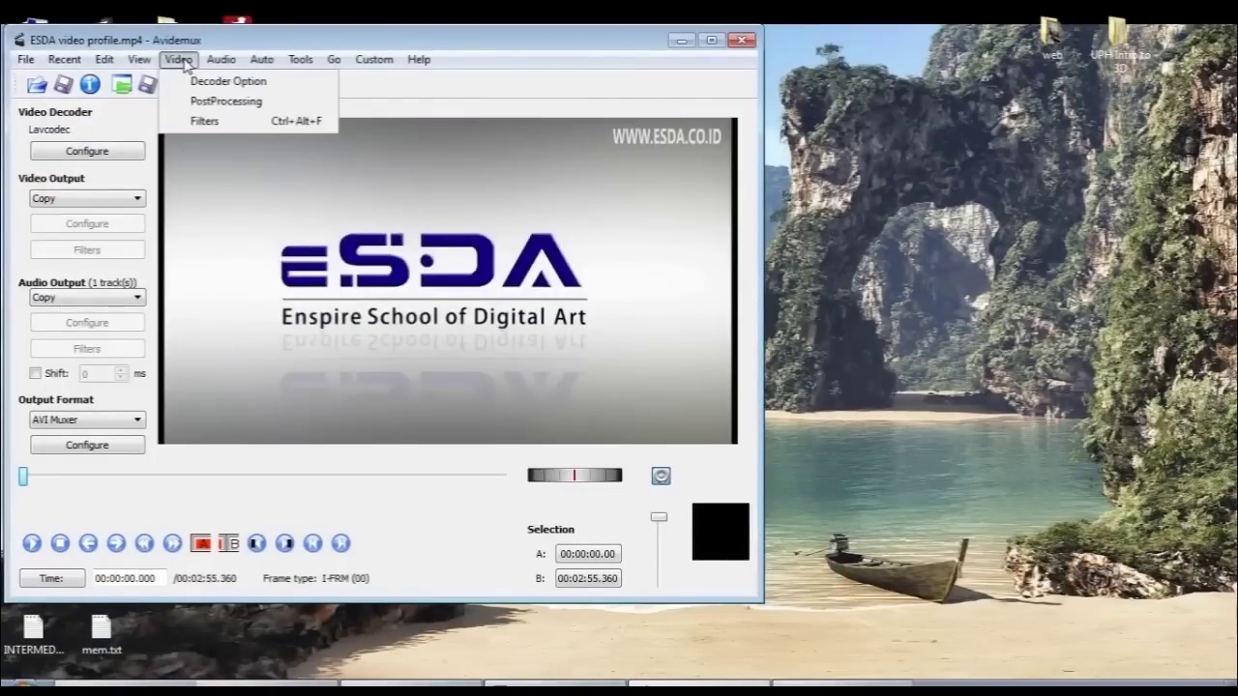
{"action": "left_click", "coordinate": [199, 123]}
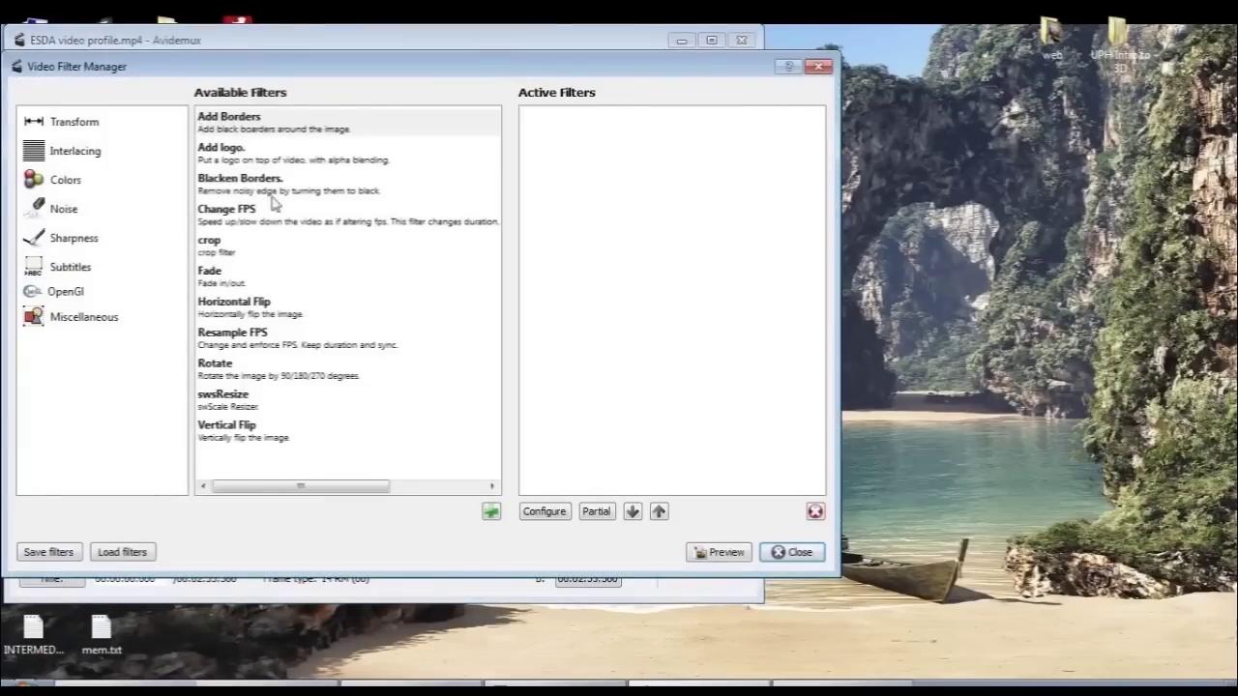
{"action": "left_click", "coordinate": [261, 400]}
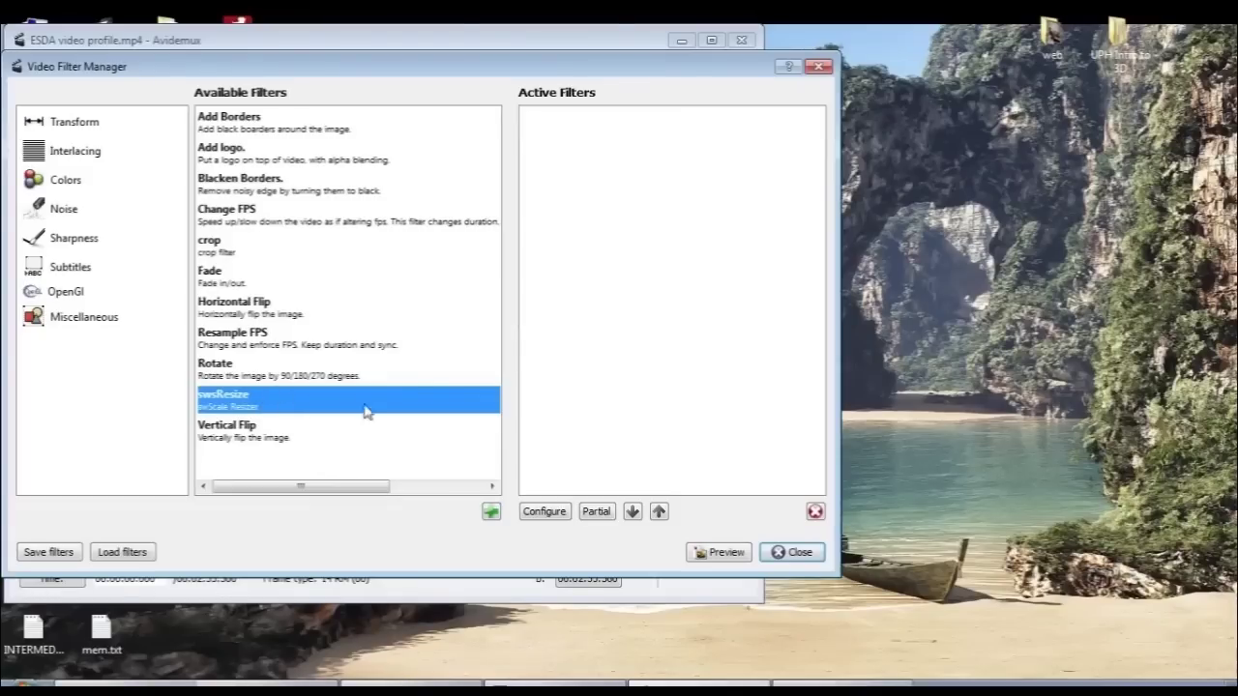
{"action": "left_click", "coordinate": [491, 512]}
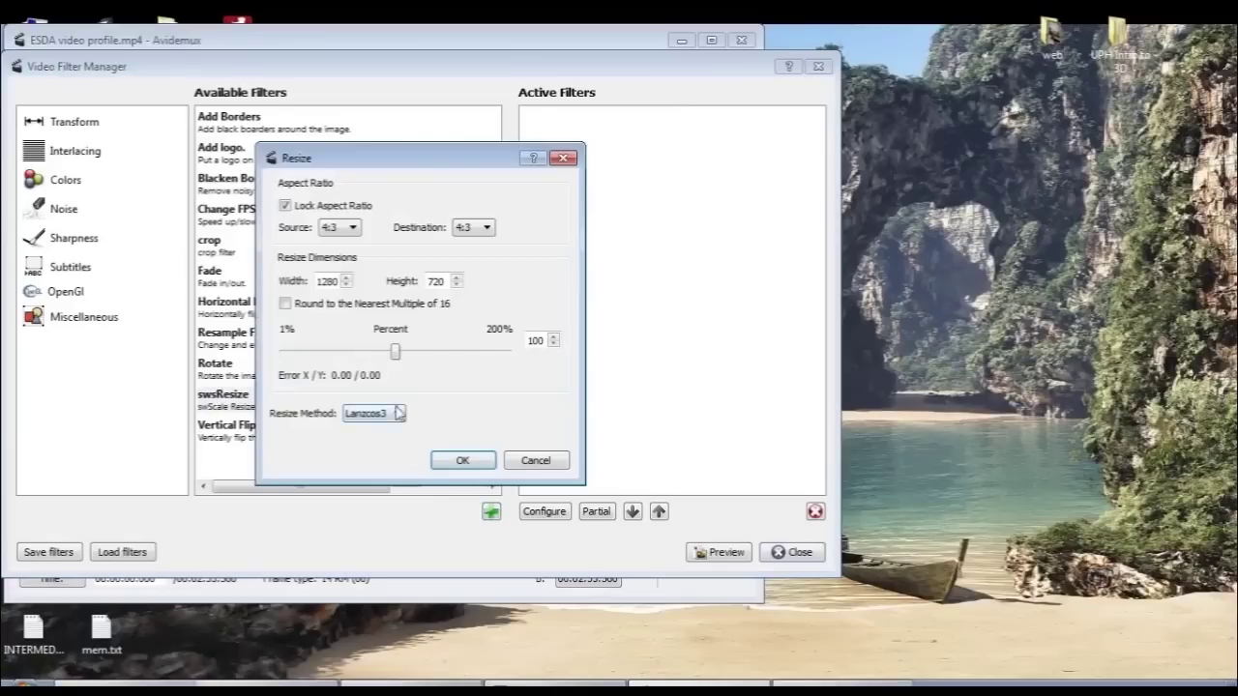
Step: Unlock the aspect ratio, set the resize dimensions to 720 wide by 480 high, and apply the filter
{"action": "left_click_drag", "start_coordinate": [336, 283], "coordinate": [302, 282]}
{"action": "type", "text": "720"}
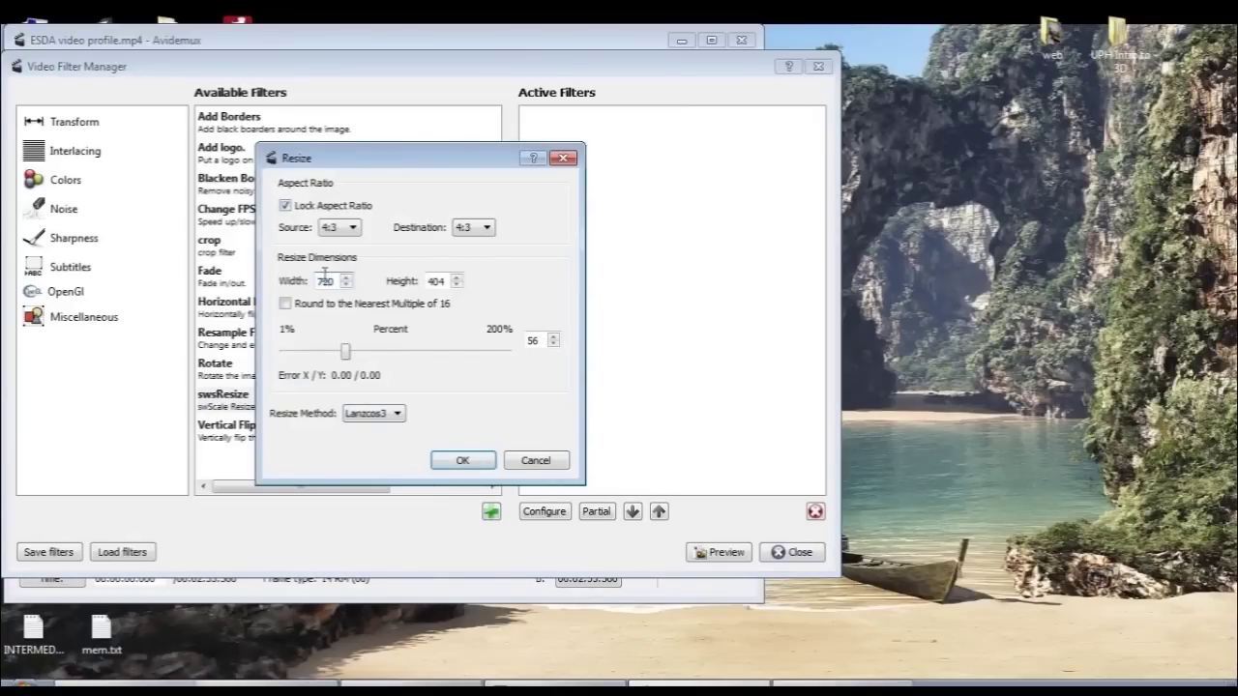
{"action": "left_click", "coordinate": [442, 282]}
{"action": "key", "text": "BackSpace"}
{"action": "left_click", "coordinate": [286, 207]}
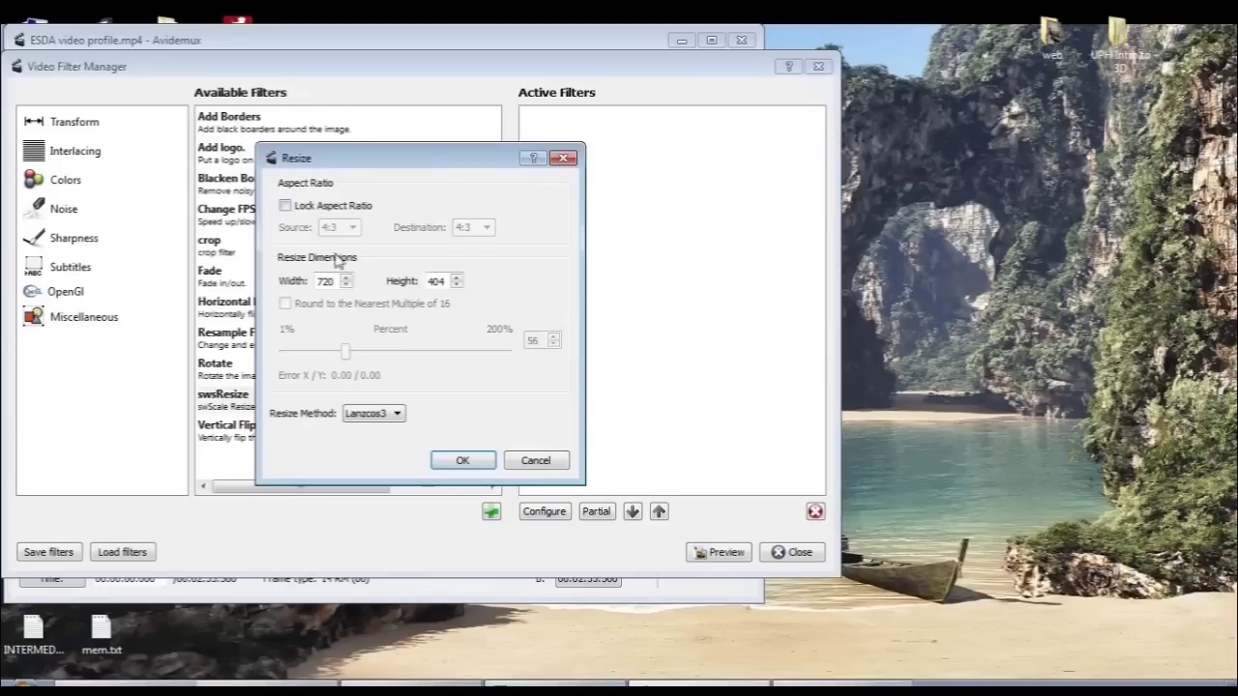
{"action": "left_click_drag", "start_coordinate": [443, 280], "coordinate": [433, 280]}
{"action": "left_click", "coordinate": [461, 461]}
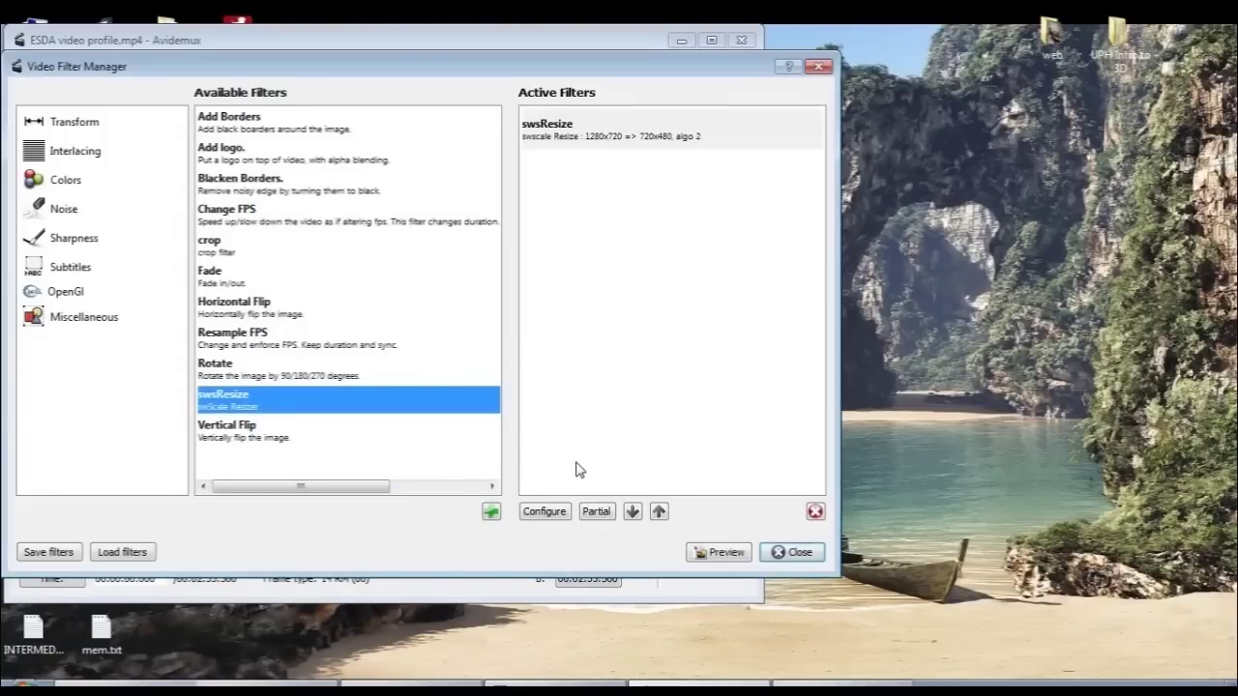
Step: Preview the resized video partway through its length, and close the preview and the filter manager
{"action": "left_click", "coordinate": [739, 552]}
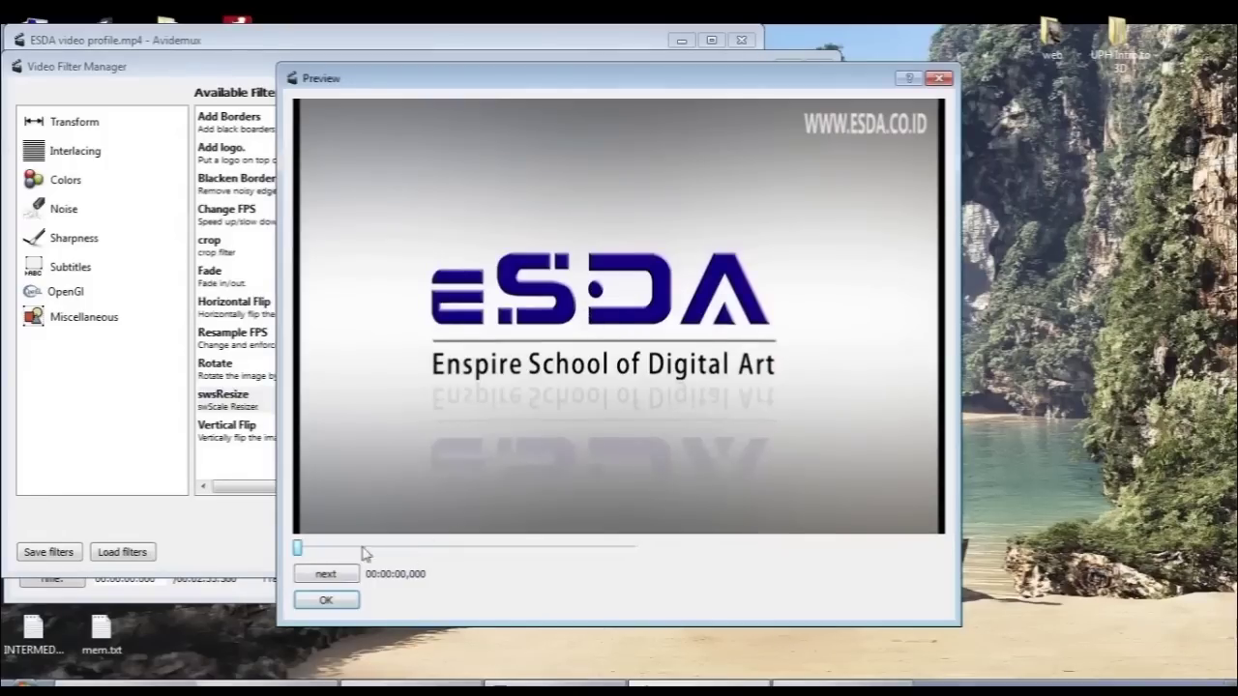
{"action": "left_click_drag", "start_coordinate": [299, 550], "coordinate": [550, 546]}
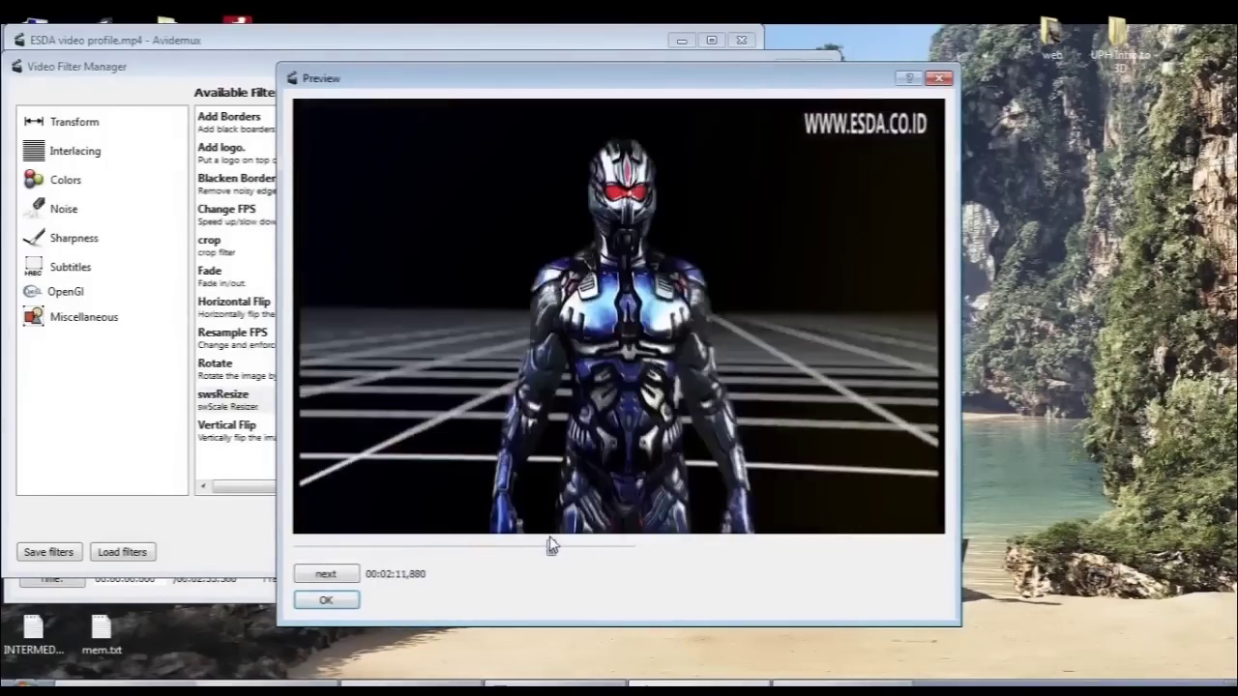
{"action": "left_click", "coordinate": [938, 77]}
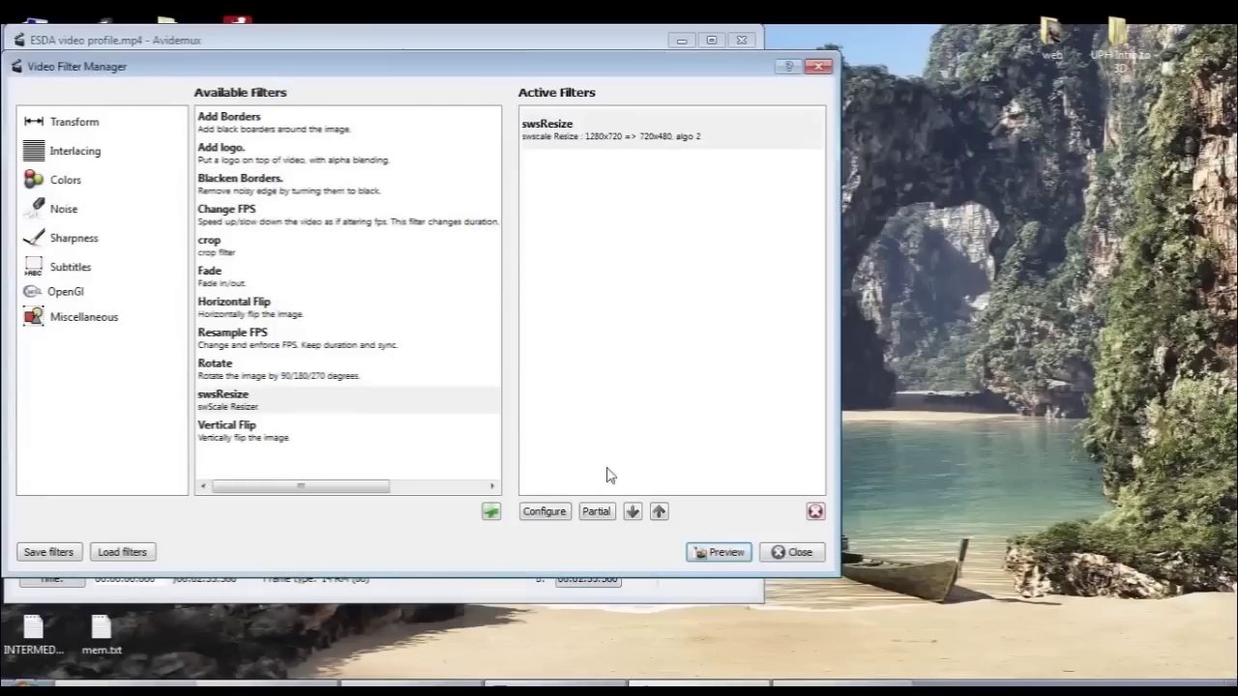
{"action": "left_click", "coordinate": [793, 554]}
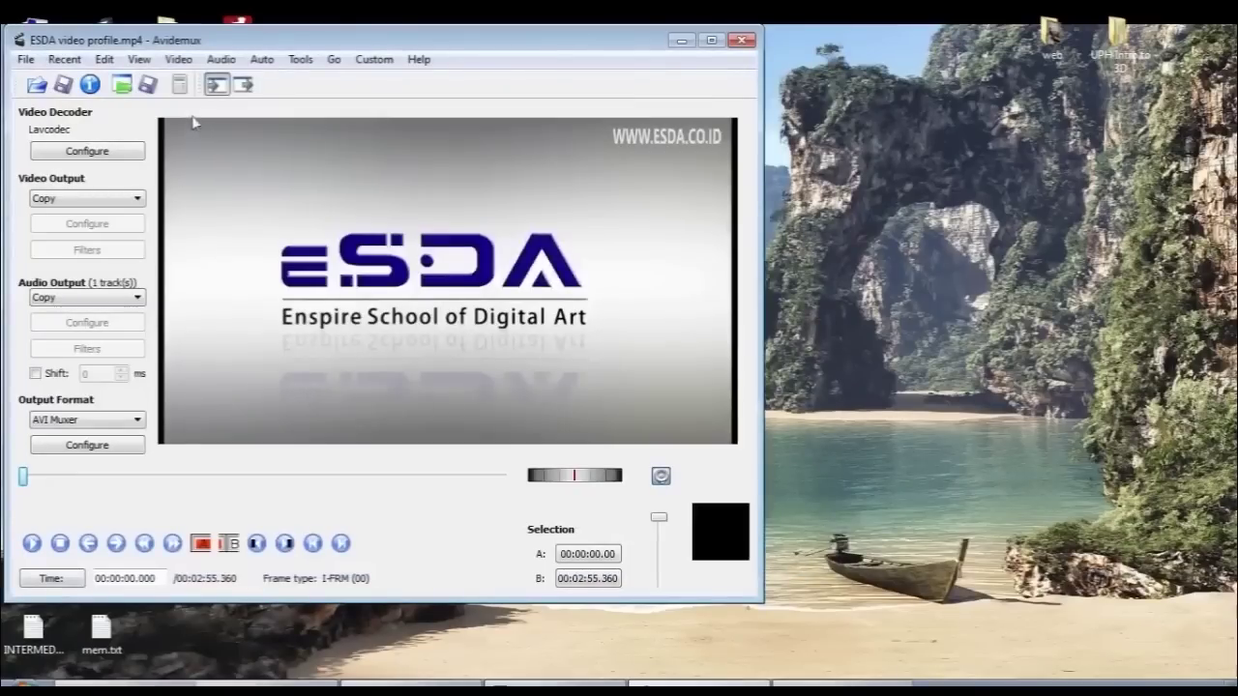
Step: Set selection marker A at 00:02:34.680, on the first frame of the closing logo section
{"action": "mouse_move", "coordinate": [22, 477]}
{"action": "left_mouse_down"}
{"action": "mouse_move", "coordinate": [230, 466]}
{"action": "mouse_move", "coordinate": [461, 483]}
{"action": "mouse_move", "coordinate": [448, 485]}
{"action": "left_mouse_up"}
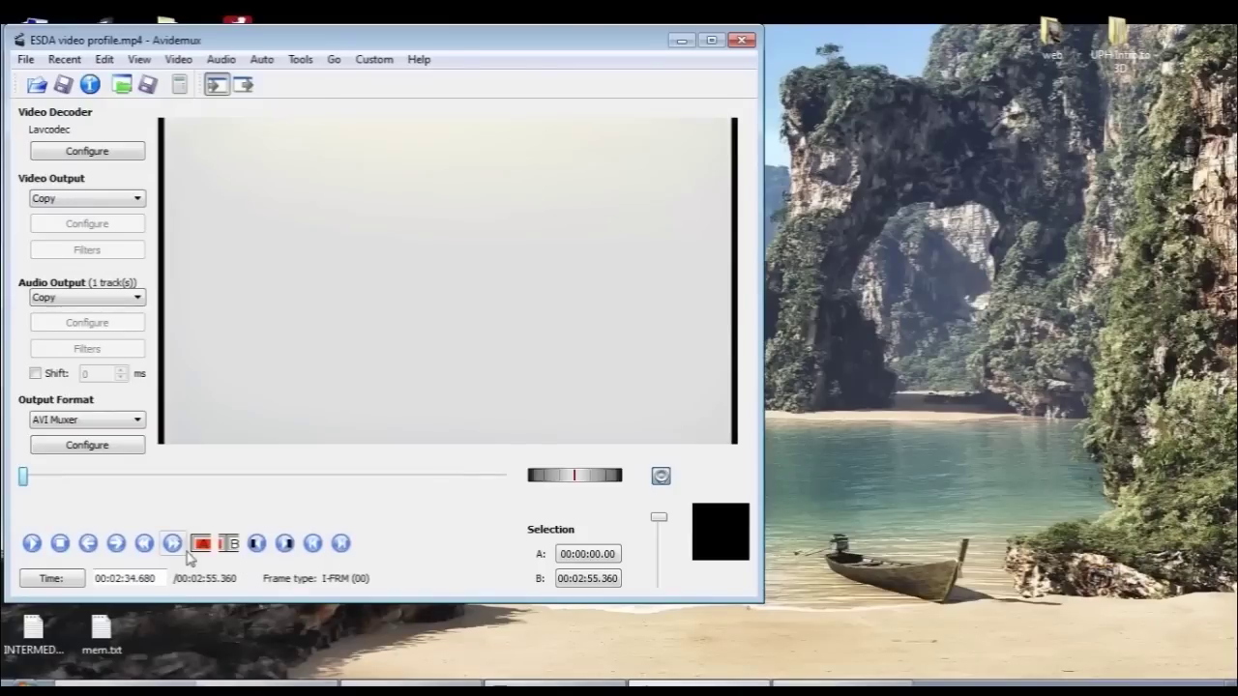
{"action": "left_click", "coordinate": [89, 545]}
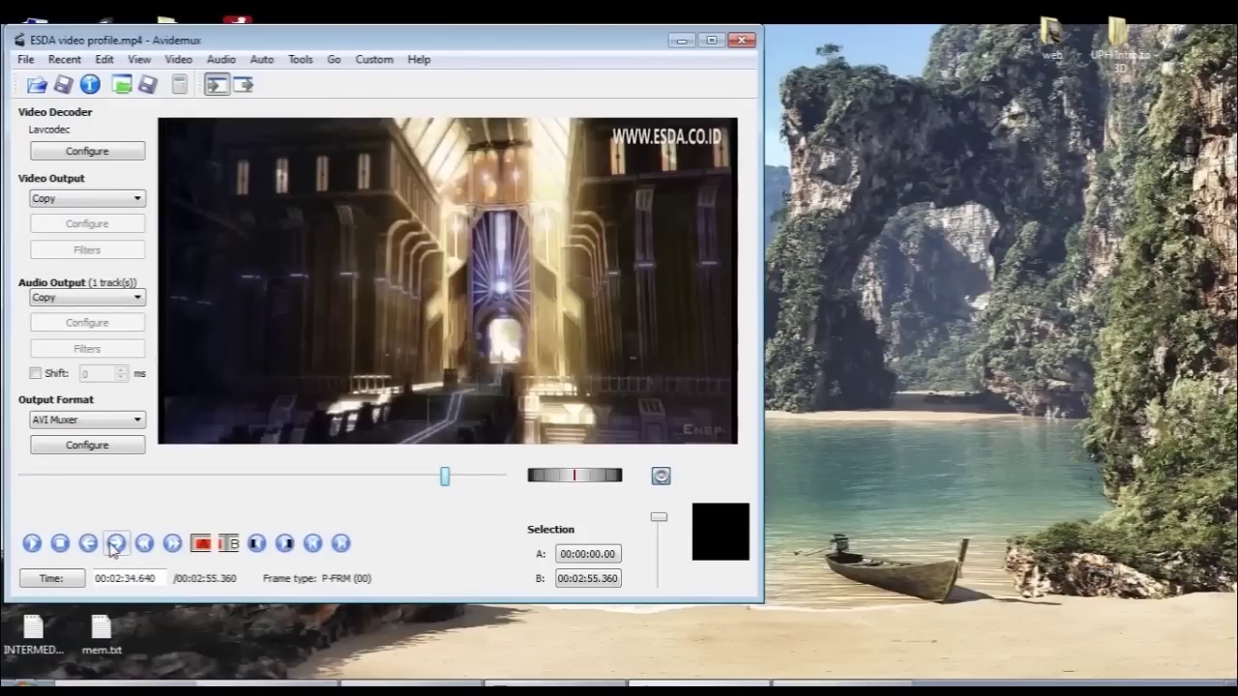
{"action": "left_click", "coordinate": [114, 546]}
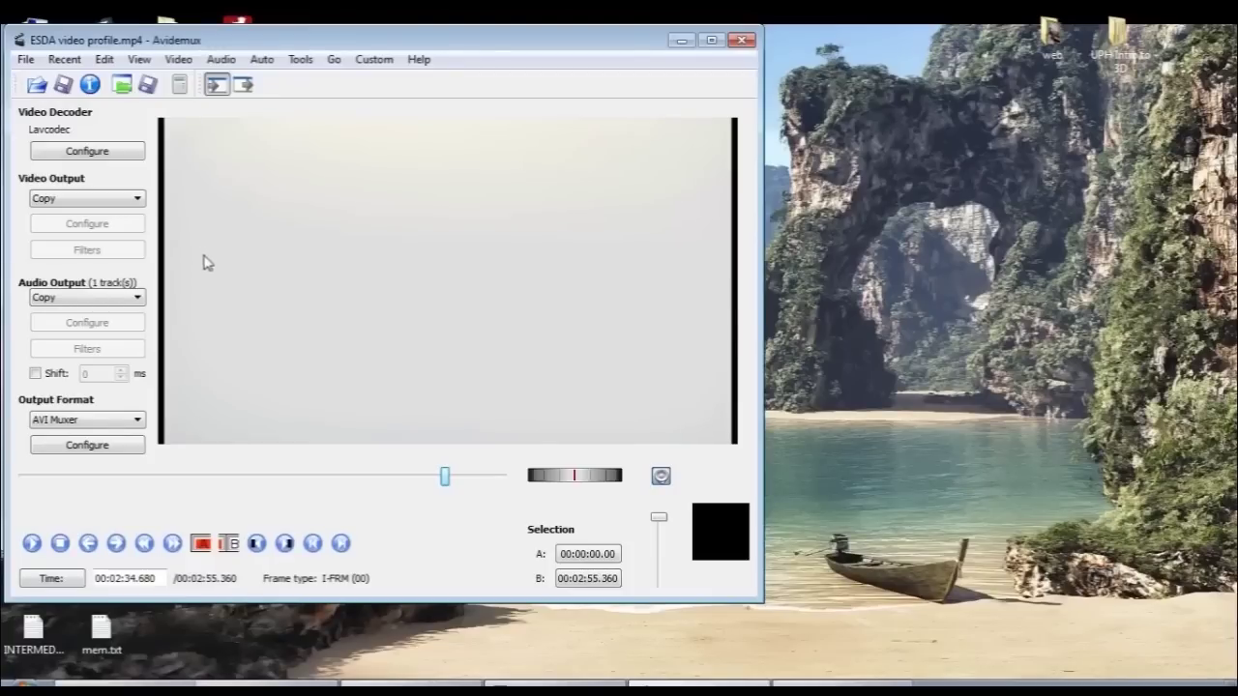
{"action": "left_click", "coordinate": [202, 544]}
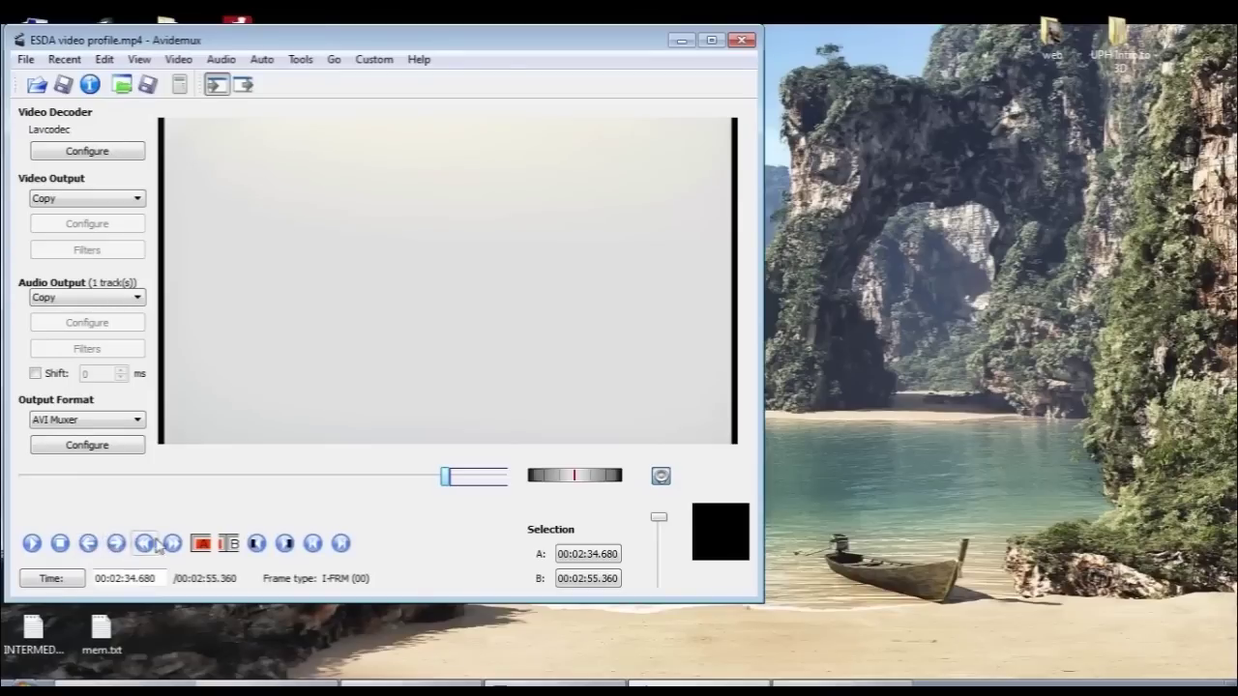
Step: Advance by keyframes to 00:02:54.600, set selection marker B there, and check a frame inside the marked section
{"action": "left_click", "coordinate": [171, 545]}
{"action": "left_click", "coordinate": [171, 545]}
{"action": "left_click", "coordinate": [171, 544]}
{"action": "left_click", "coordinate": [171, 544]}
{"action": "left_click", "coordinate": [171, 544]}
{"action": "left_click", "coordinate": [171, 545]}
{"action": "left_click", "coordinate": [171, 544]}
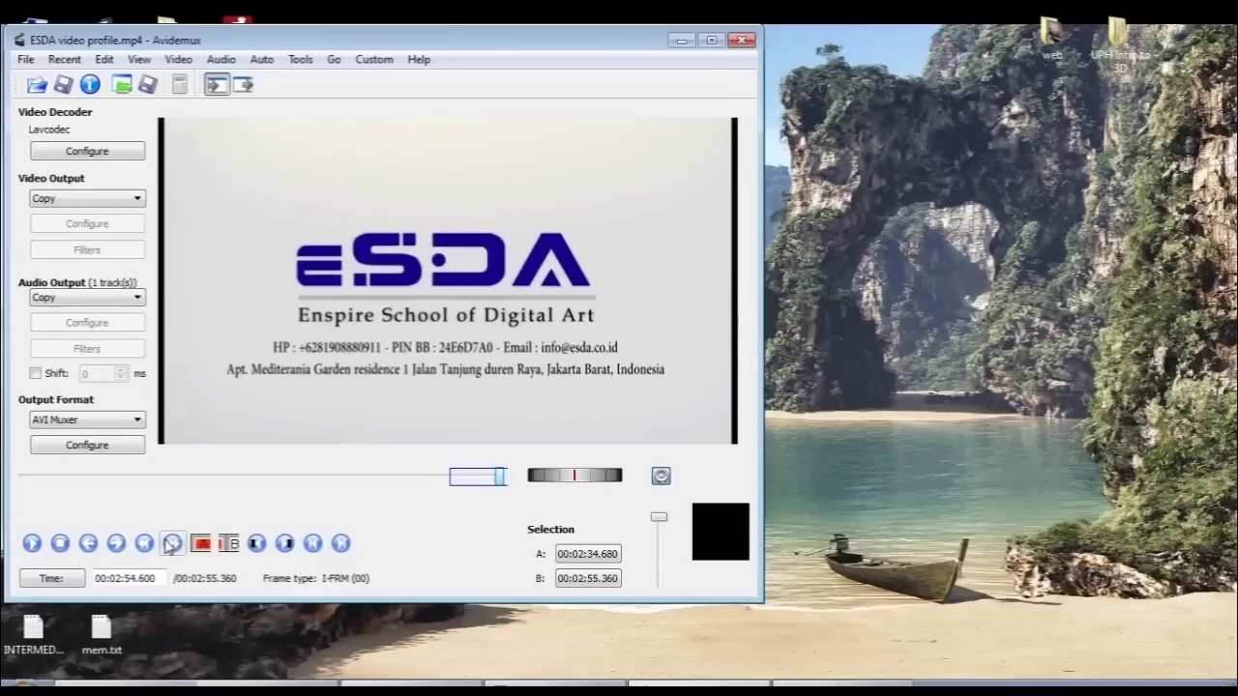
{"action": "left_click", "coordinate": [228, 544]}
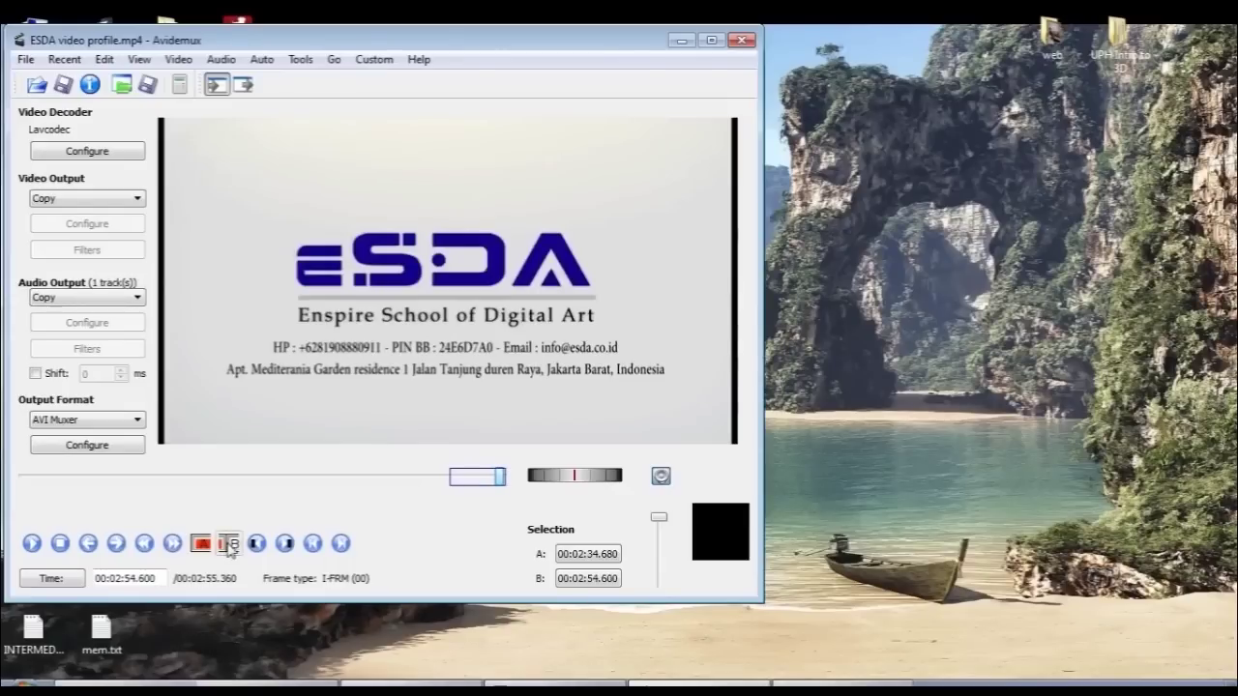
{"action": "left_click", "coordinate": [488, 479]}
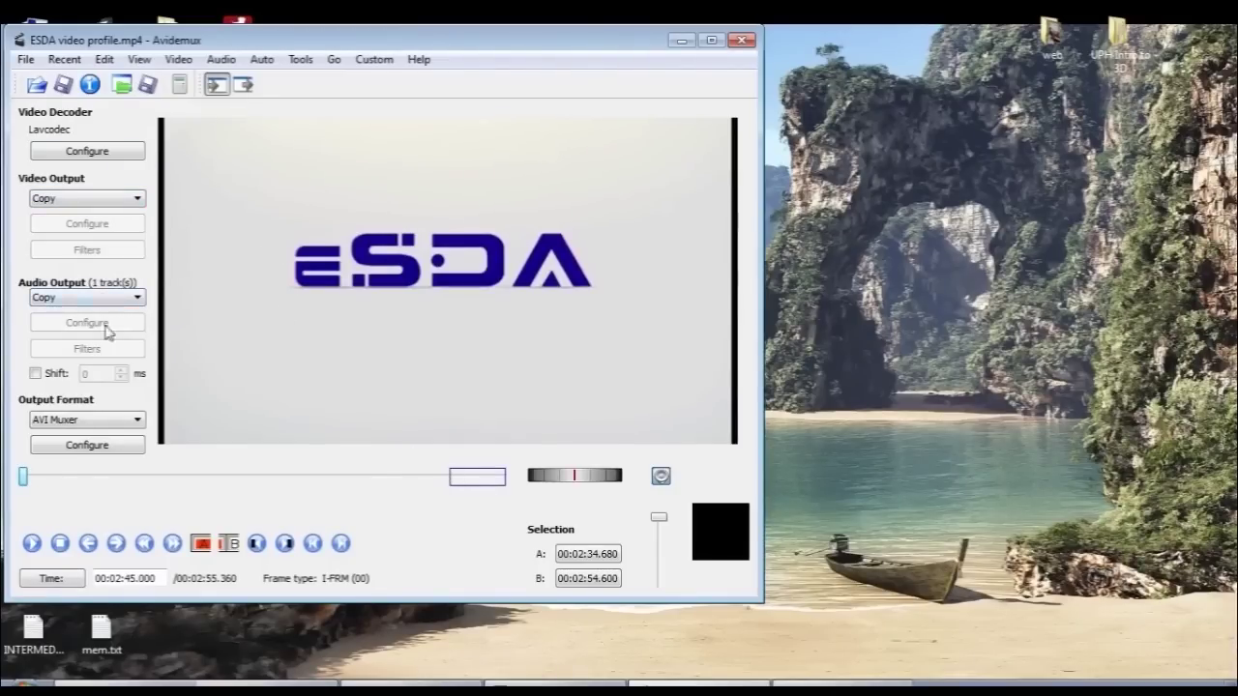
Step: Set the output format to MP4 Muxer
{"action": "left_click", "coordinate": [121, 426]}
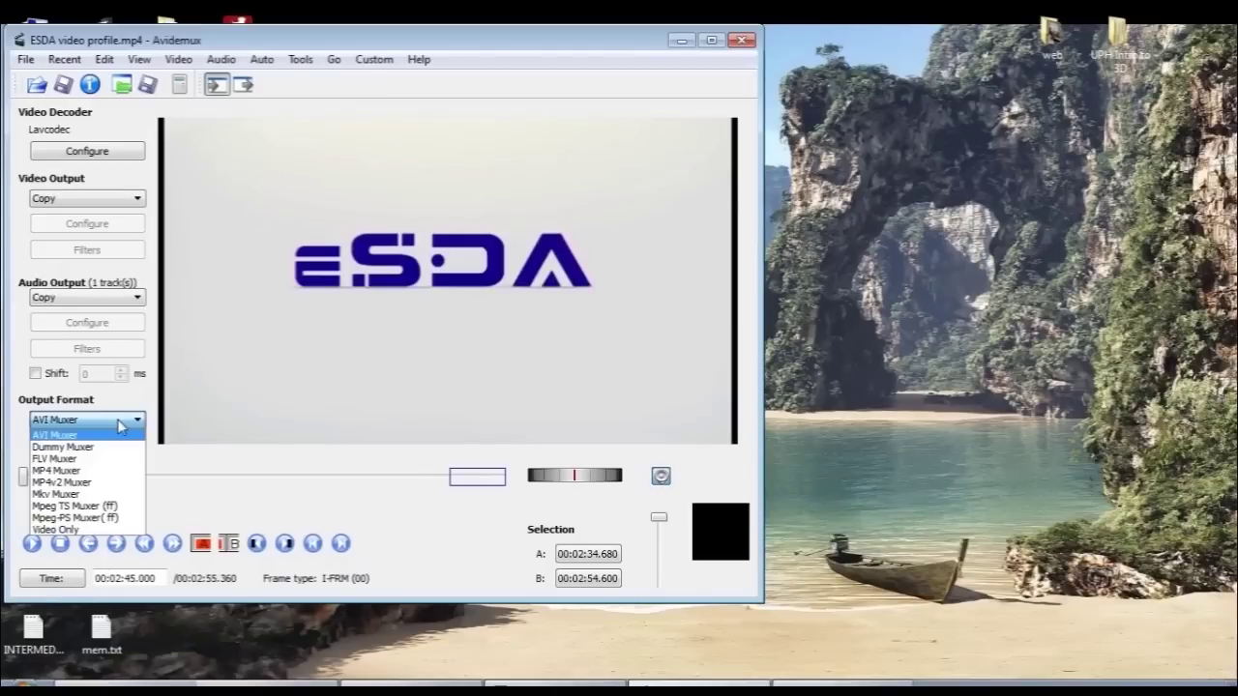
{"action": "left_click", "coordinate": [121, 426]}
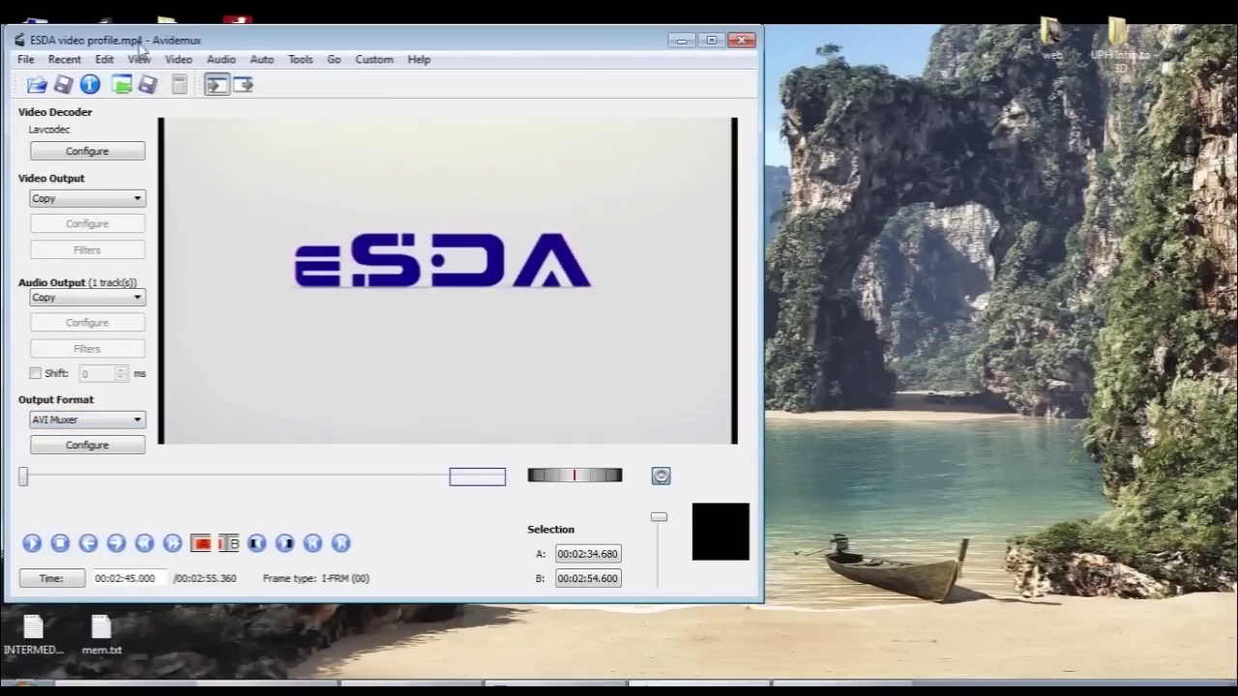
{"action": "left_click", "coordinate": [77, 422]}
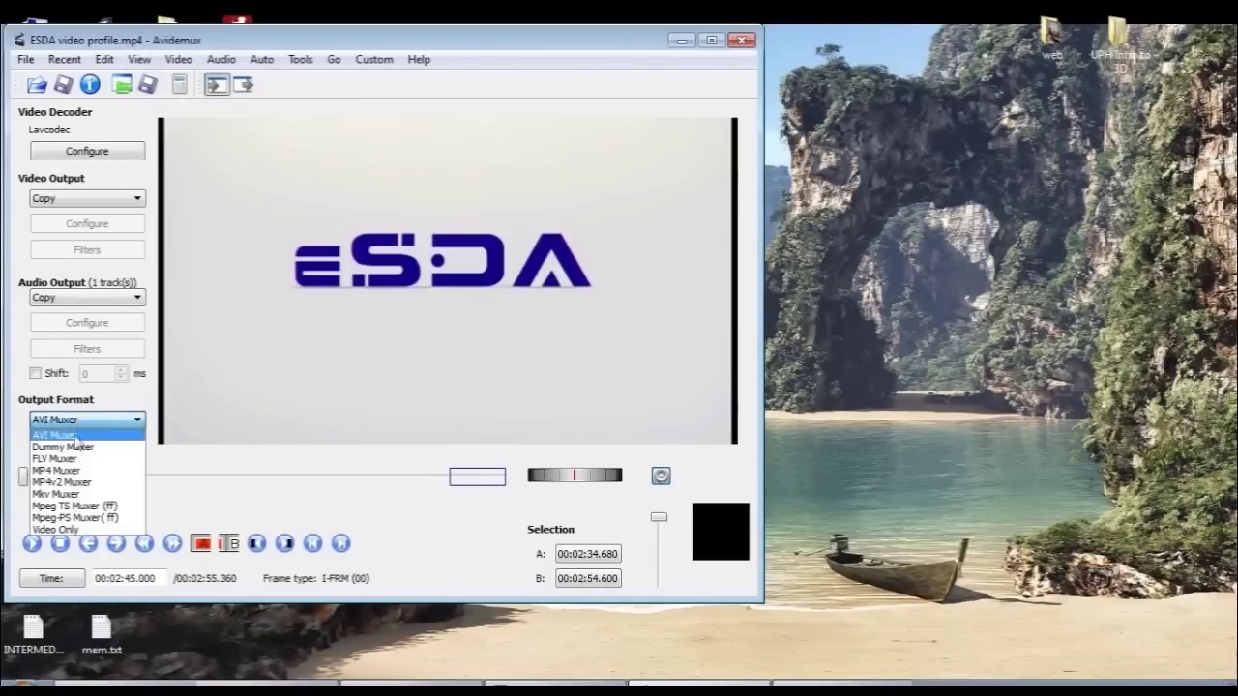
{"action": "left_click", "coordinate": [74, 472]}
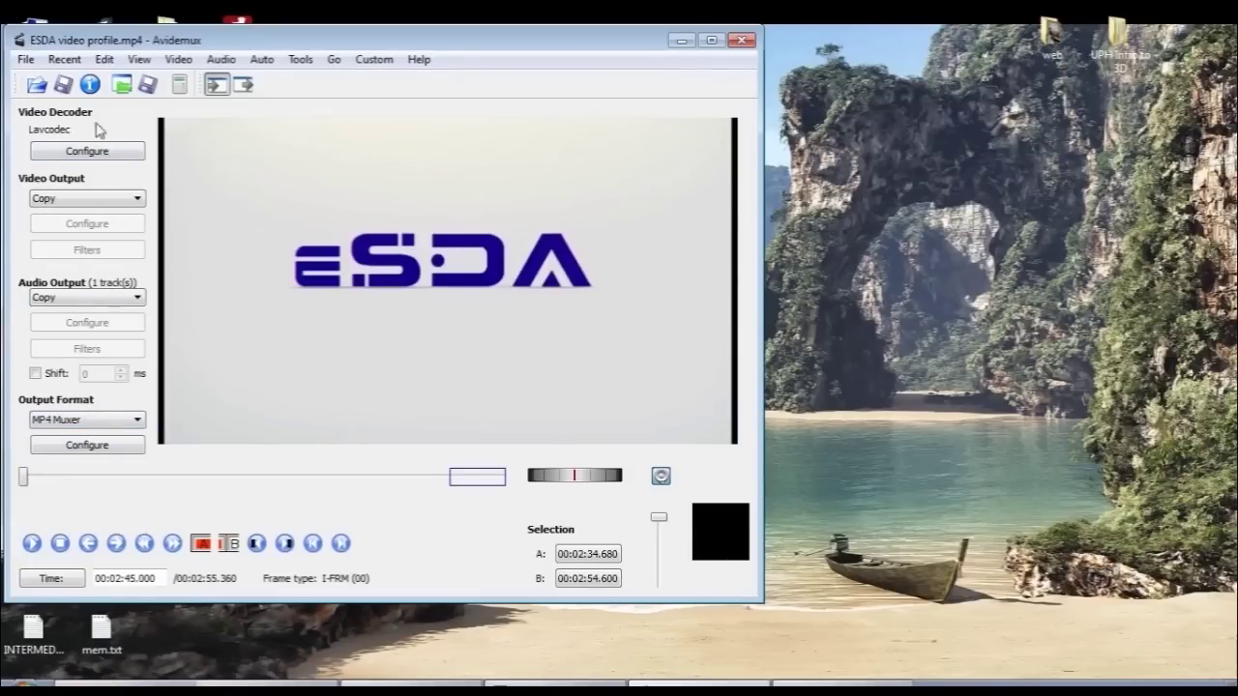
Step: Save the marked section as cutVideo.mp4 in the student's folder inside StudentSaveFiles, and open the saved clip from Windows Explorer
{"action": "left_click", "coordinate": [63, 87]}
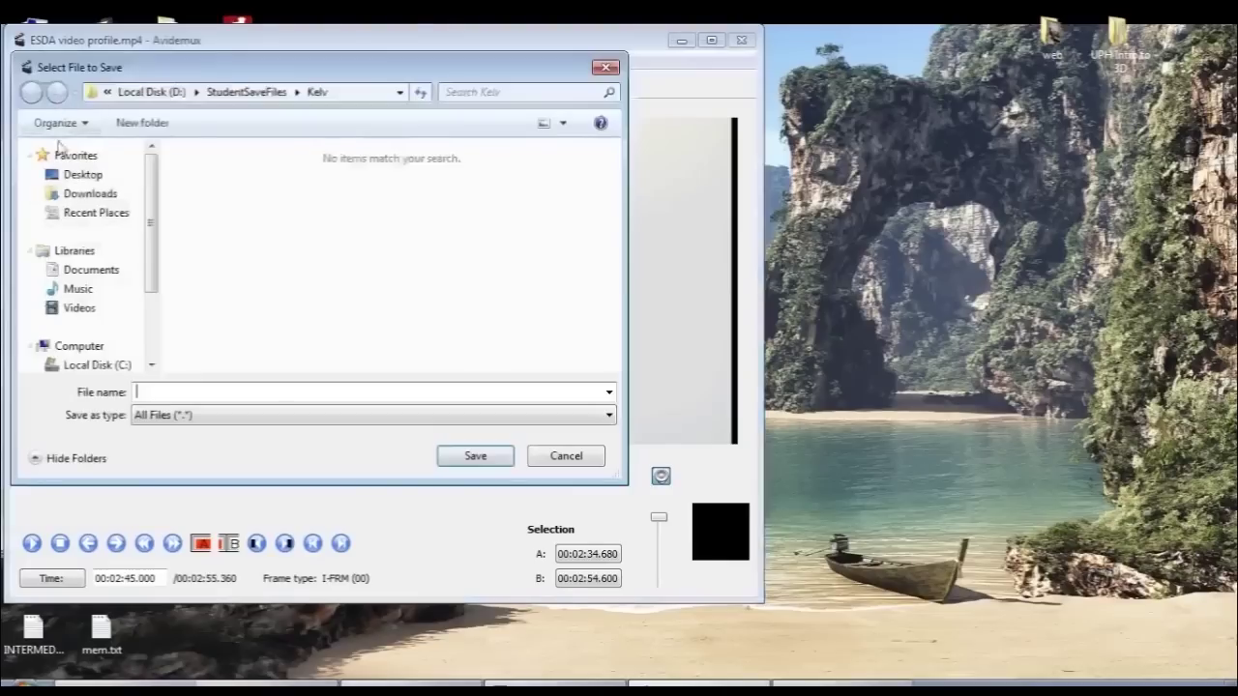
{"action": "left_click", "coordinate": [246, 93]}
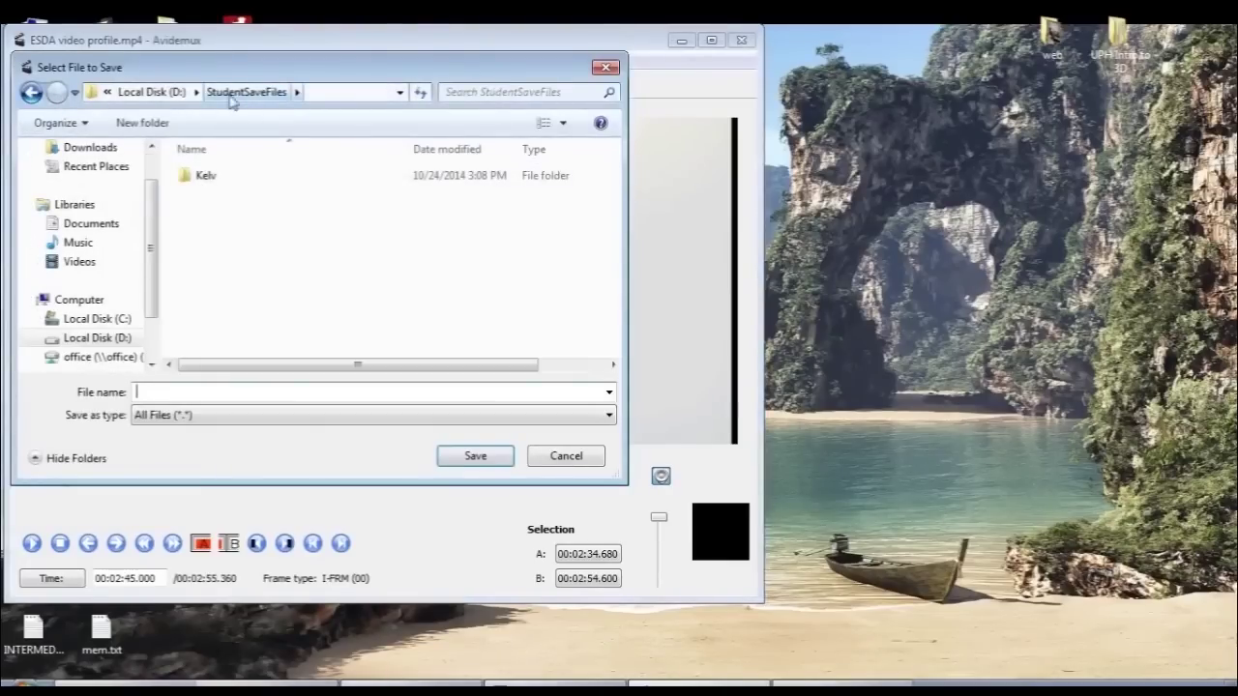
{"action": "left_click", "coordinate": [209, 177]}
{"action": "double_click", "coordinate": [209, 177]}
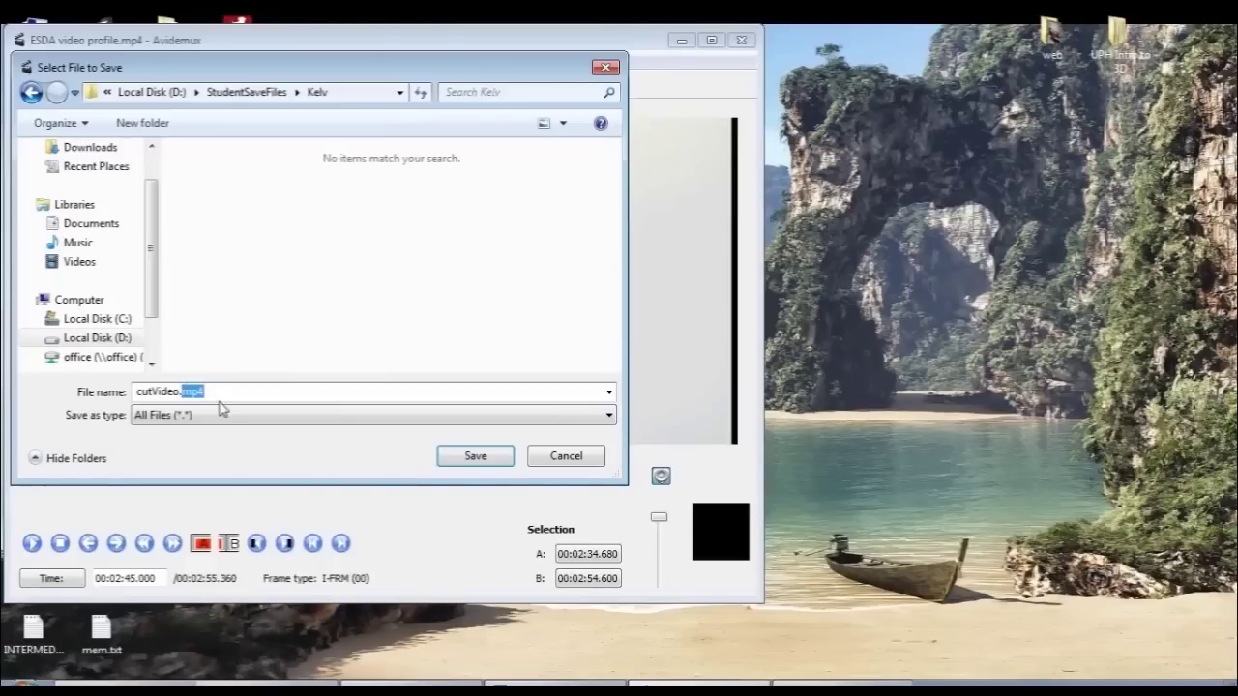
{"action": "left_click", "coordinate": [475, 456]}
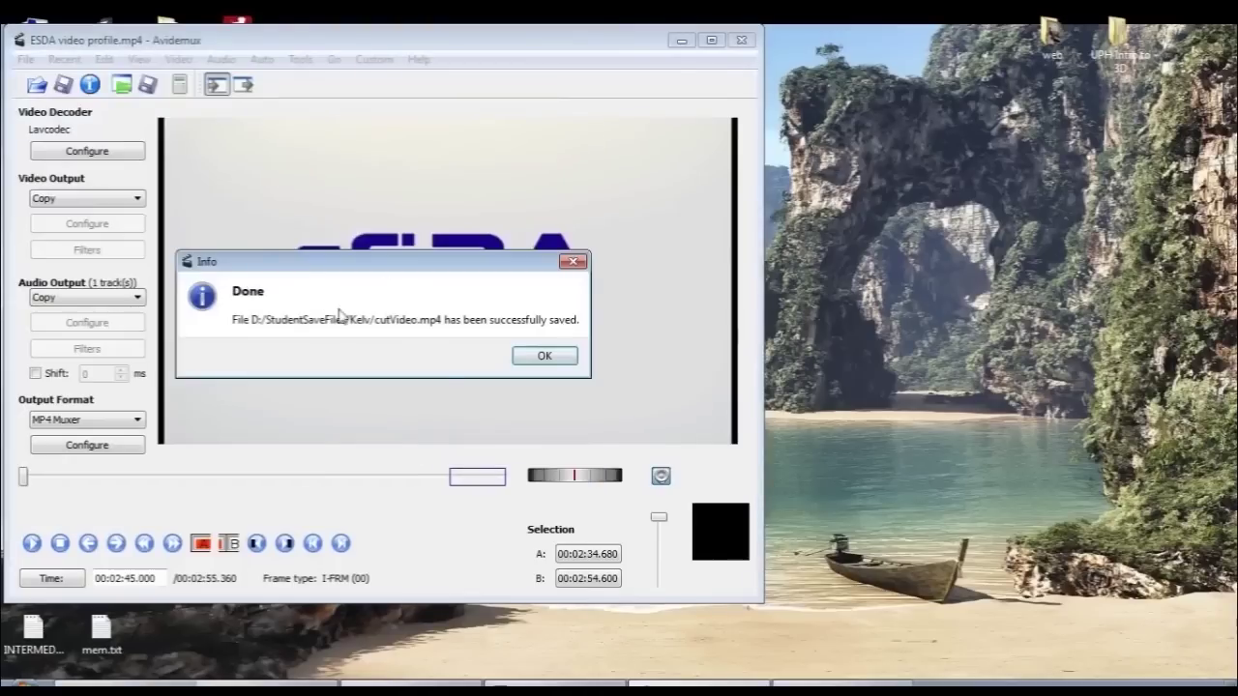
{"action": "left_click", "coordinate": [542, 359]}
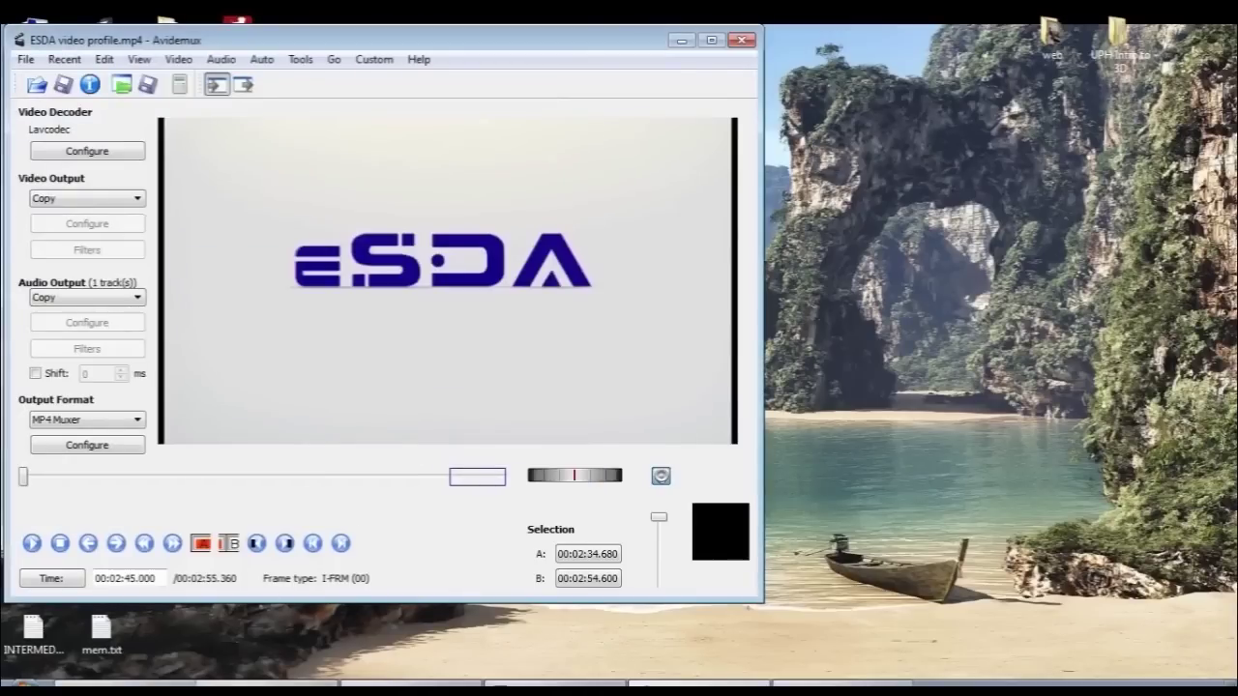
{"action": "left_click", "coordinate": [291, 689]}
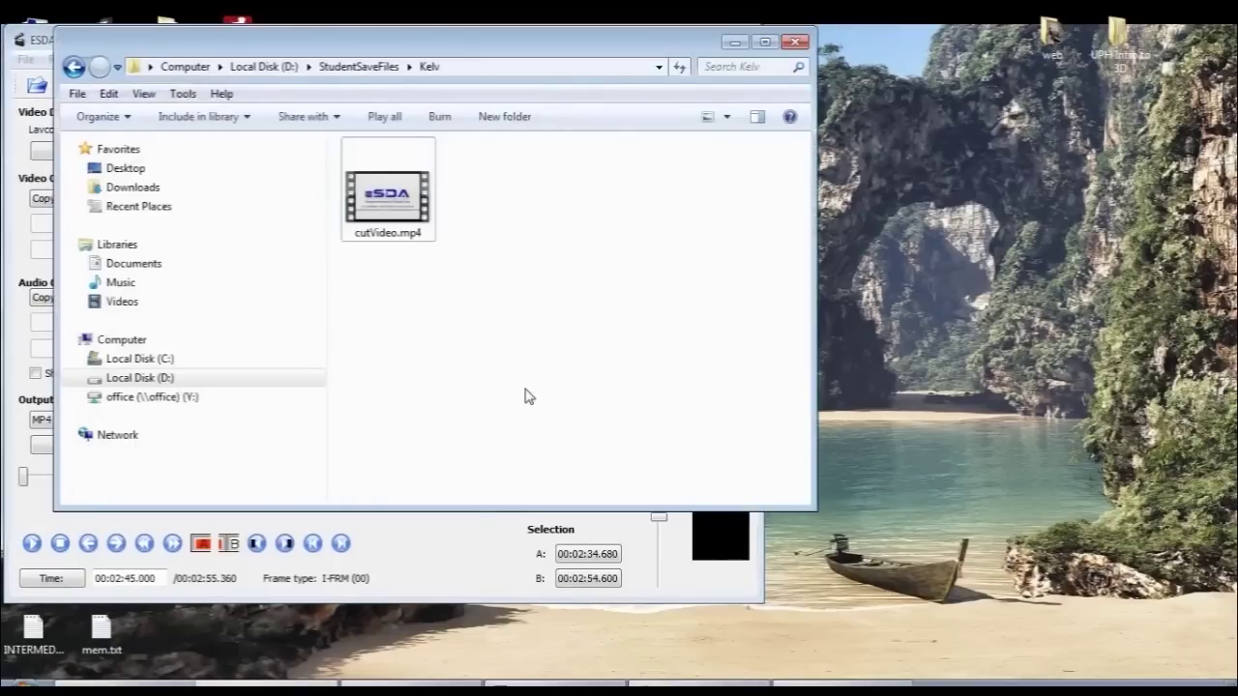
{"action": "double_click", "coordinate": [391, 193]}
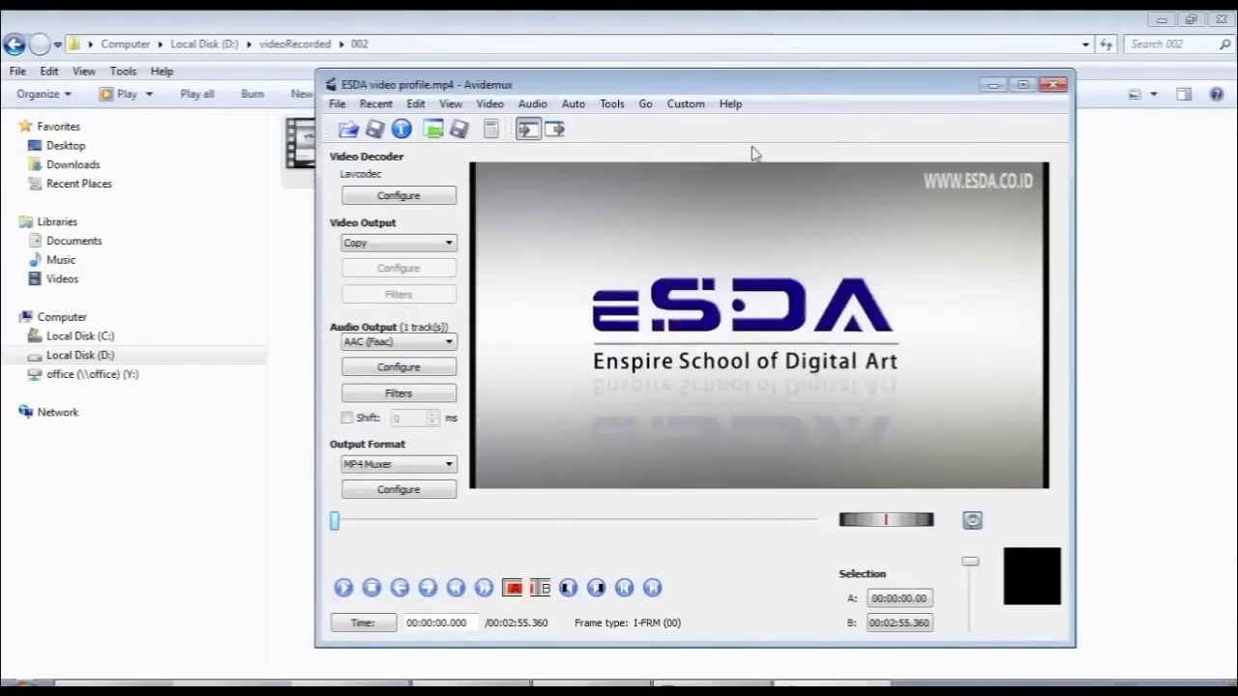
Step: Open cutVideo.mp4 in Avidemux from the student's folder inside StudentSaveFiles on Local Disk (D:)
{"action": "left_click", "coordinate": [332, 102]}
{"action": "left_click", "coordinate": [359, 125]}
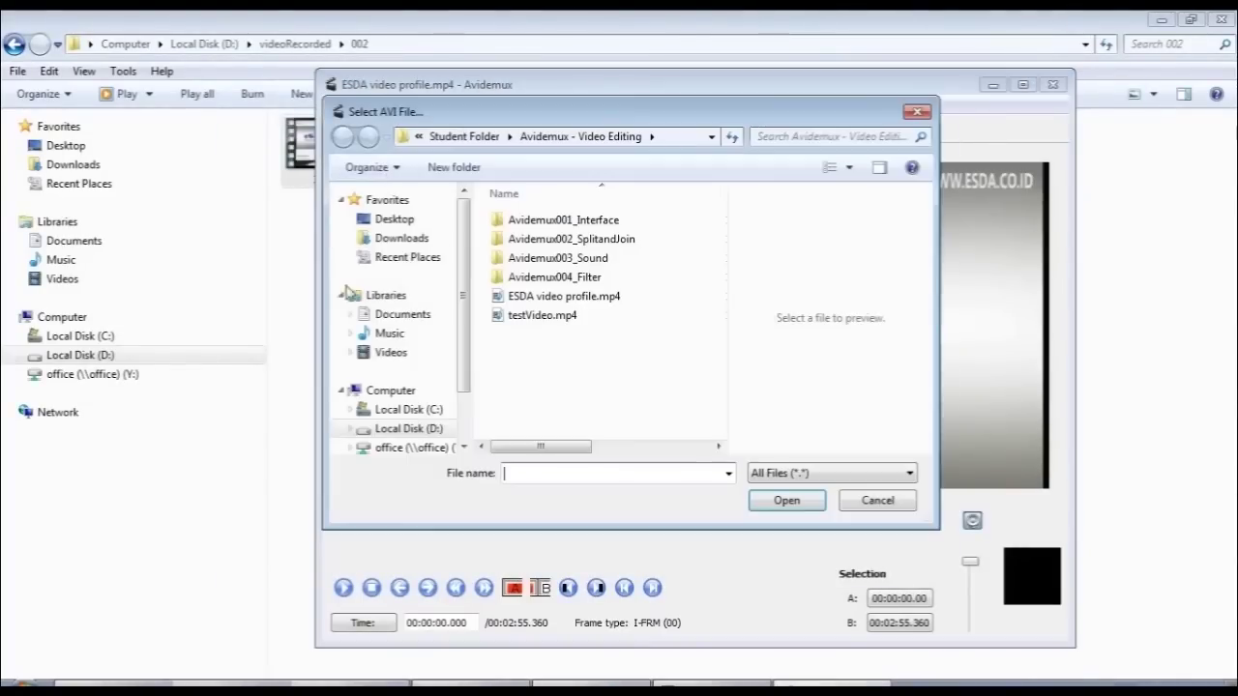
{"action": "left_click", "coordinate": [408, 429]}
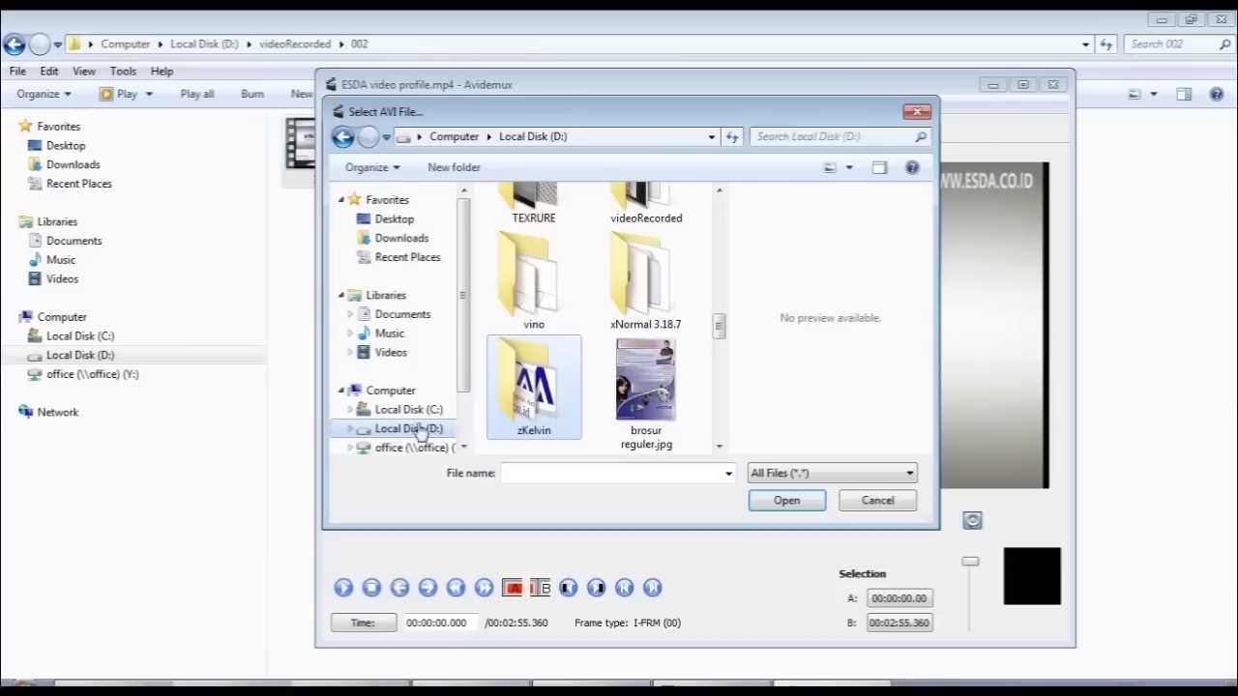
{"action": "scroll", "coordinate": [517, 294], "scroll_direction": "up", "scroll_amount": 2}
{"action": "double_click", "coordinate": [527, 257]}
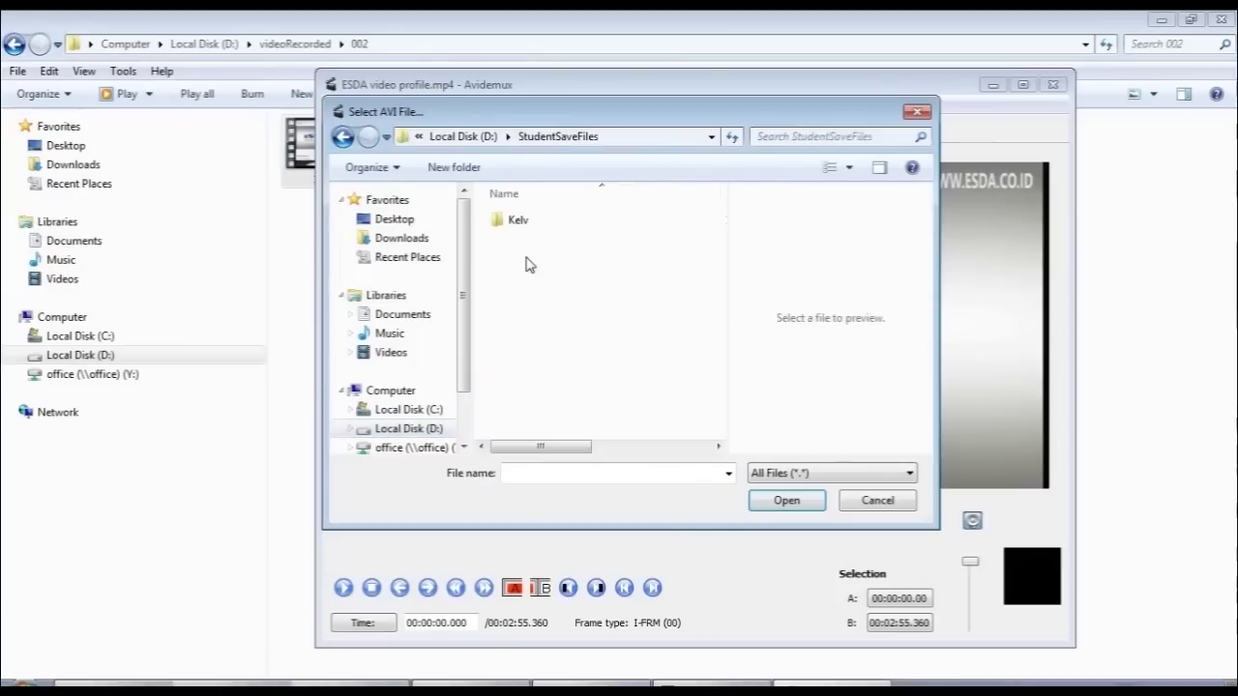
{"action": "double_click", "coordinate": [517, 223]}
{"action": "left_click", "coordinate": [528, 253]}
{"action": "left_click", "coordinate": [786, 500]}
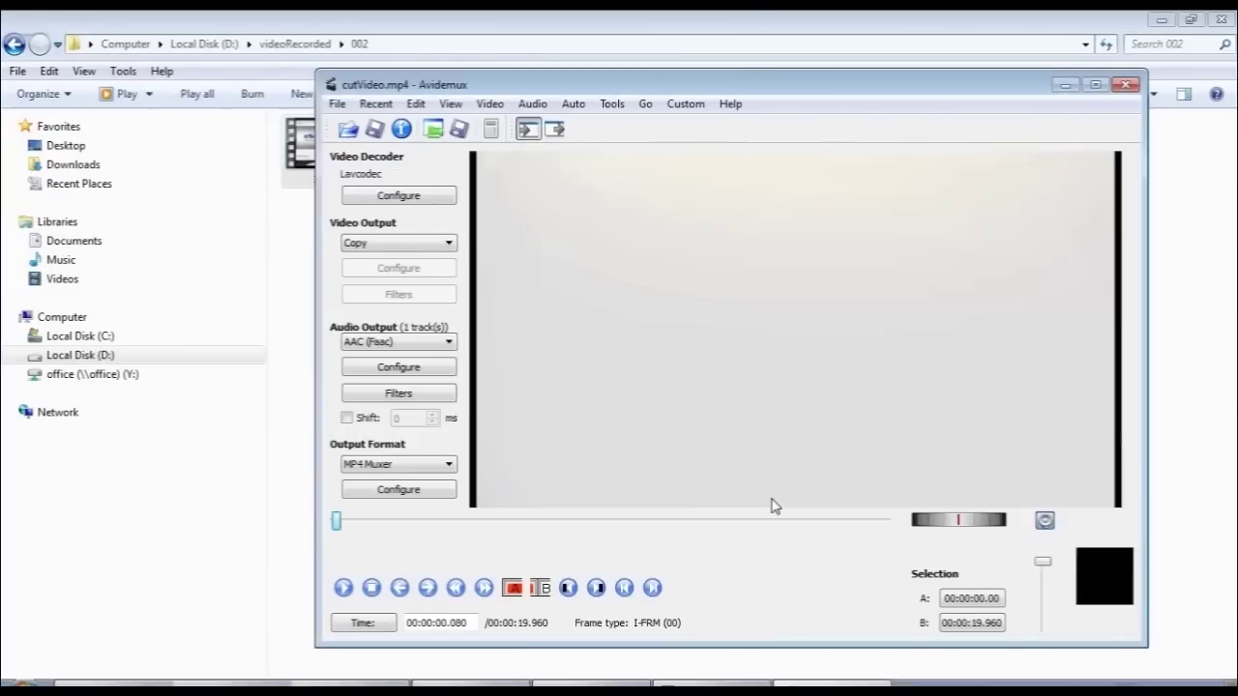
Step: Check the image size, frame rate and audio details in the properties of cutVideo.mp4
{"action": "mouse_move", "coordinate": [340, 523]}
{"action": "left_mouse_down"}
{"action": "mouse_move", "coordinate": [803, 527]}
{"action": "mouse_move", "coordinate": [337, 522]}
{"action": "left_mouse_up"}
{"action": "left_click", "coordinate": [400, 133]}
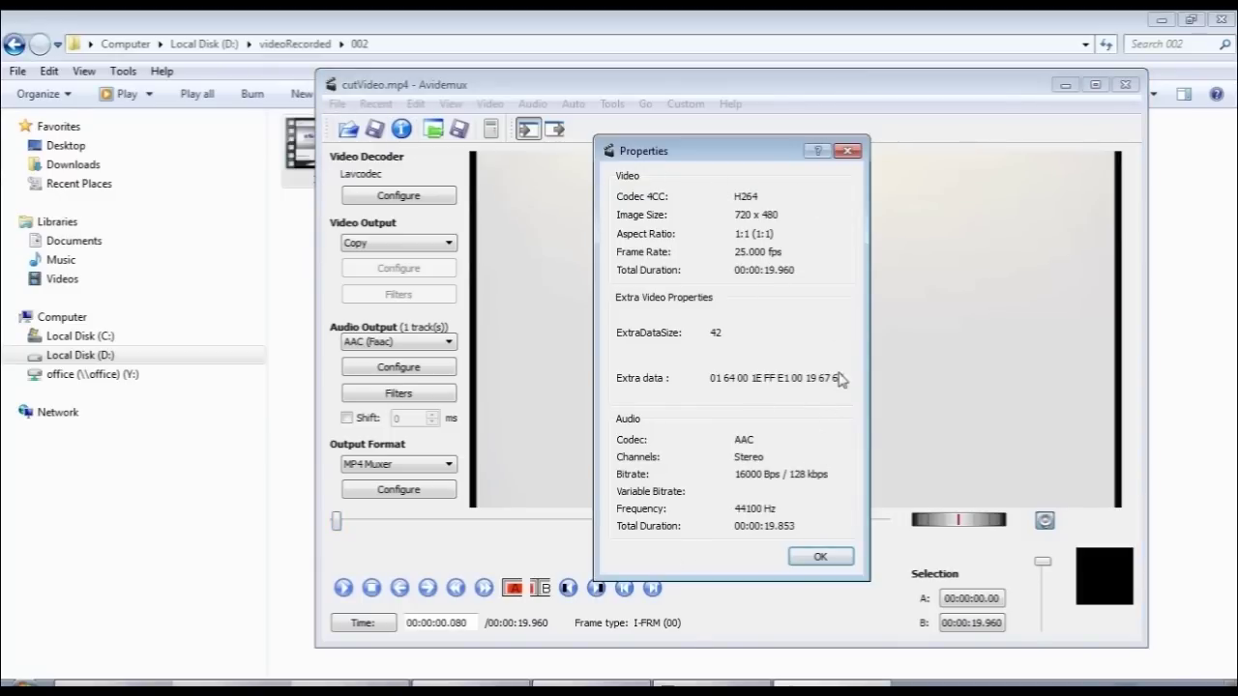
{"action": "left_click", "coordinate": [848, 152]}
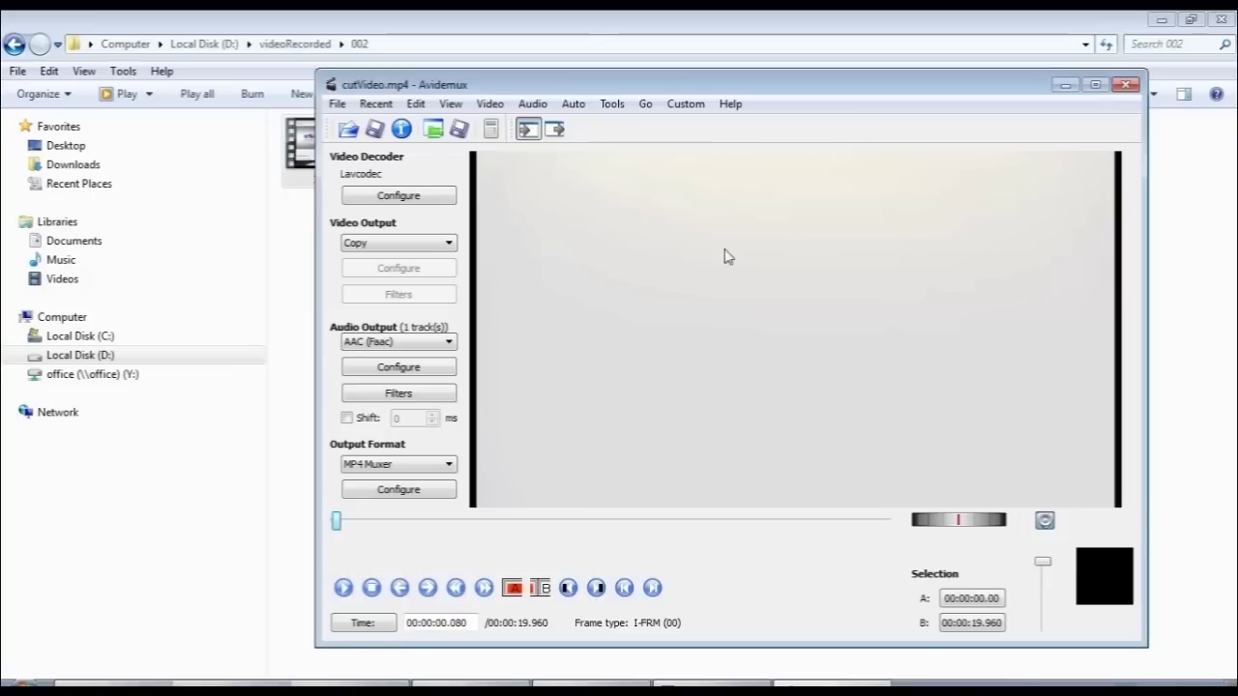
Step: Append testVideo.mp4 from the Avidemux - Video Editing folder, inside Sessions Breakdown's Student Folder, to the end of cutVideo.mp4
{"action": "left_click", "coordinate": [336, 103]}
{"action": "left_click", "coordinate": [370, 147]}
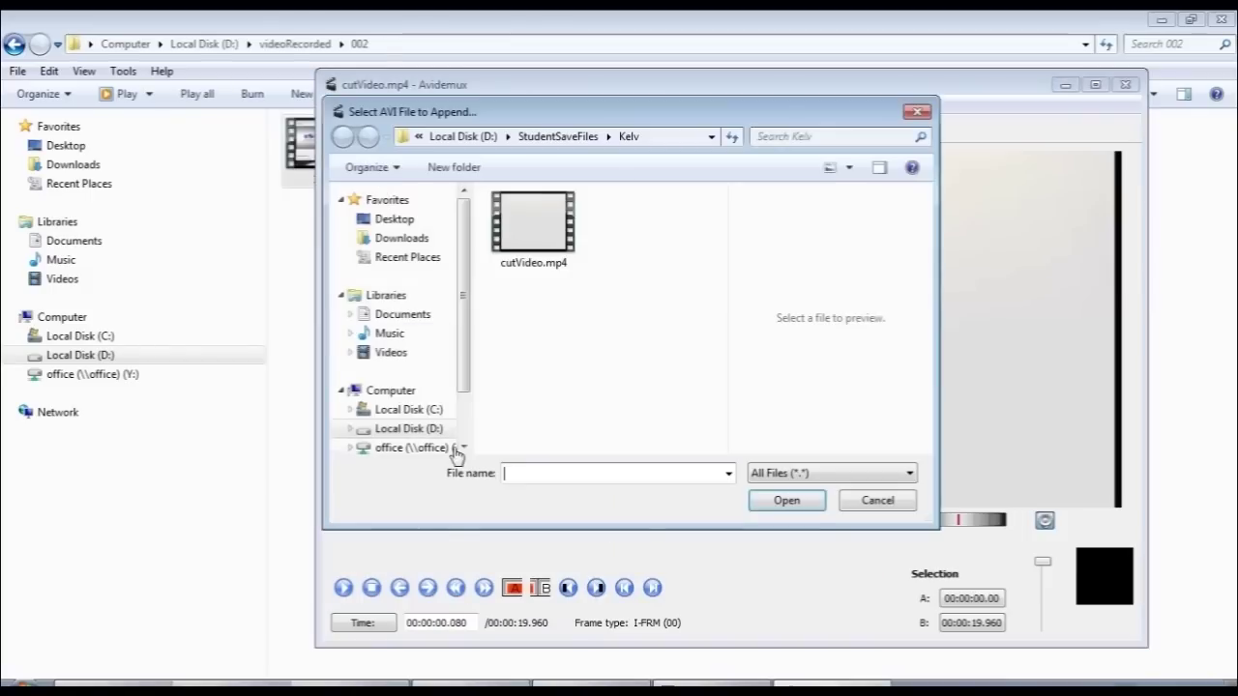
{"action": "left_click", "coordinate": [418, 431]}
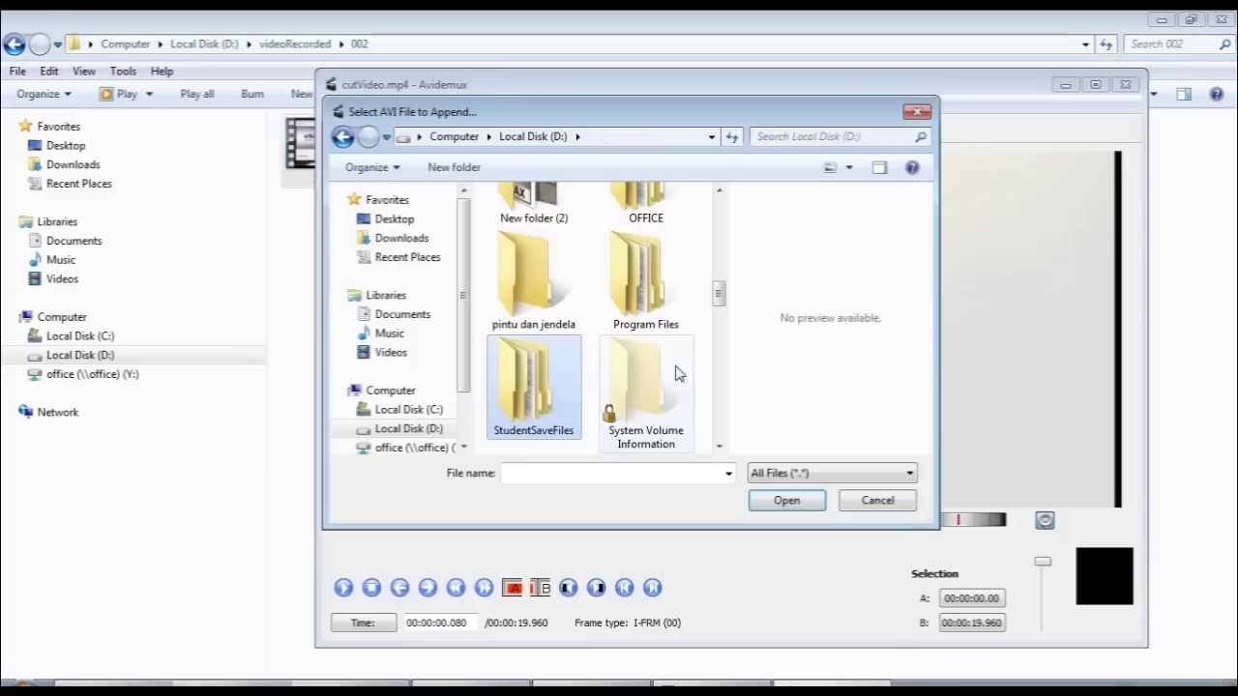
{"action": "left_click_drag", "start_coordinate": [715, 301], "coordinate": [706, 348]}
{"action": "double_click", "coordinate": [532, 290]}
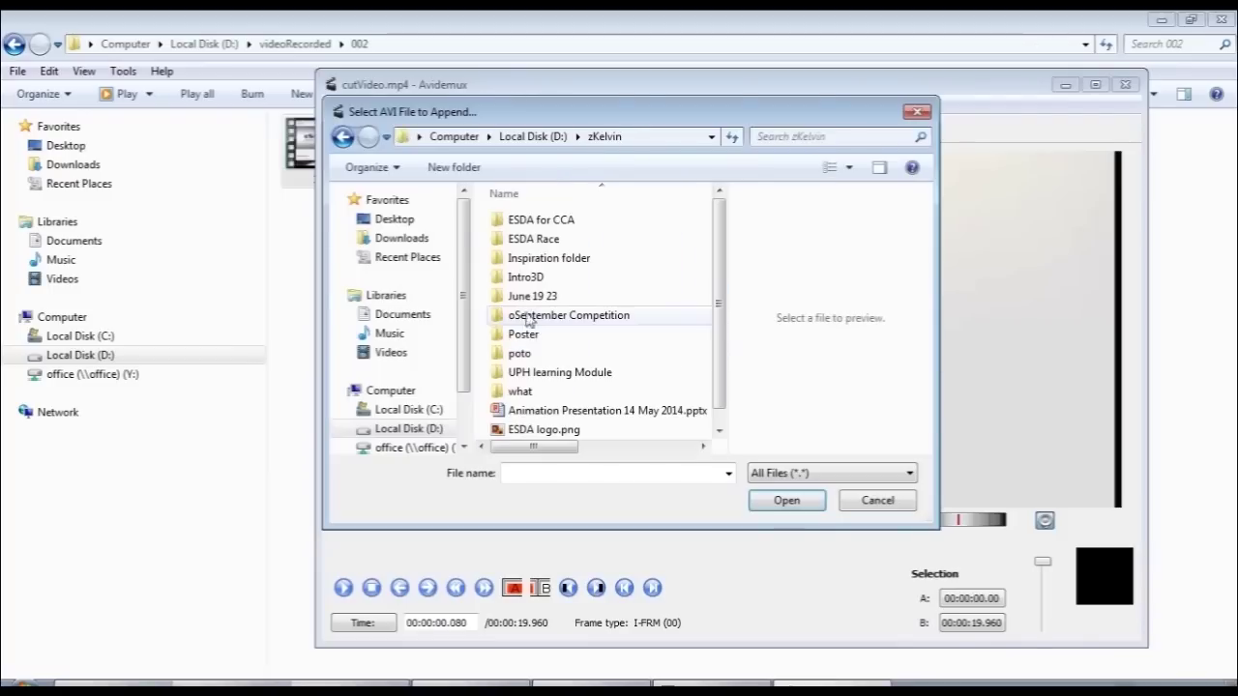
{"action": "double_click", "coordinate": [534, 229]}
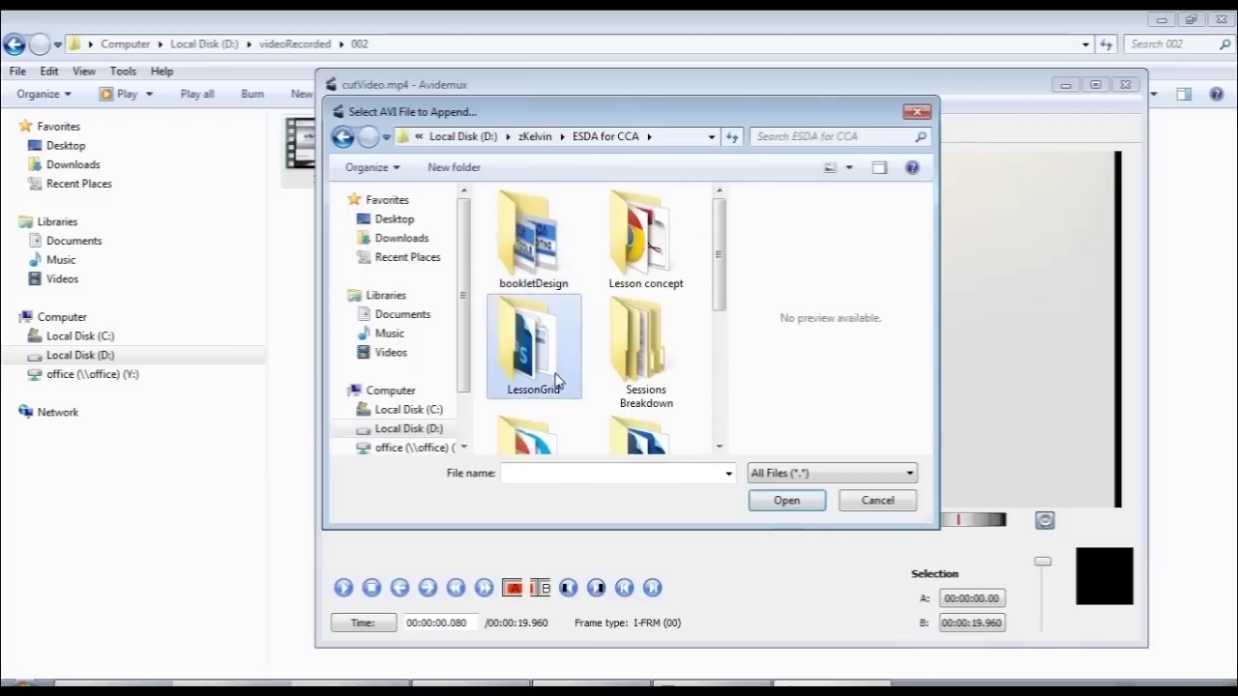
{"action": "double_click", "coordinate": [634, 350]}
{"action": "double_click", "coordinate": [534, 298]}
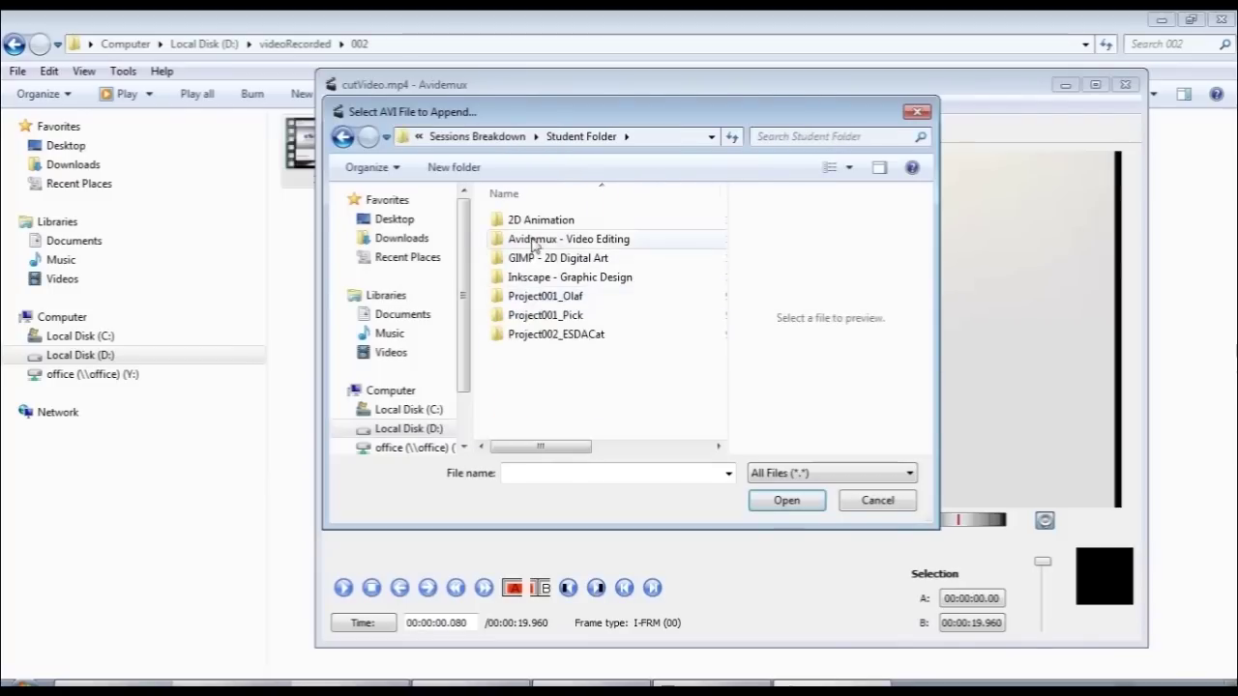
{"action": "double_click", "coordinate": [546, 240]}
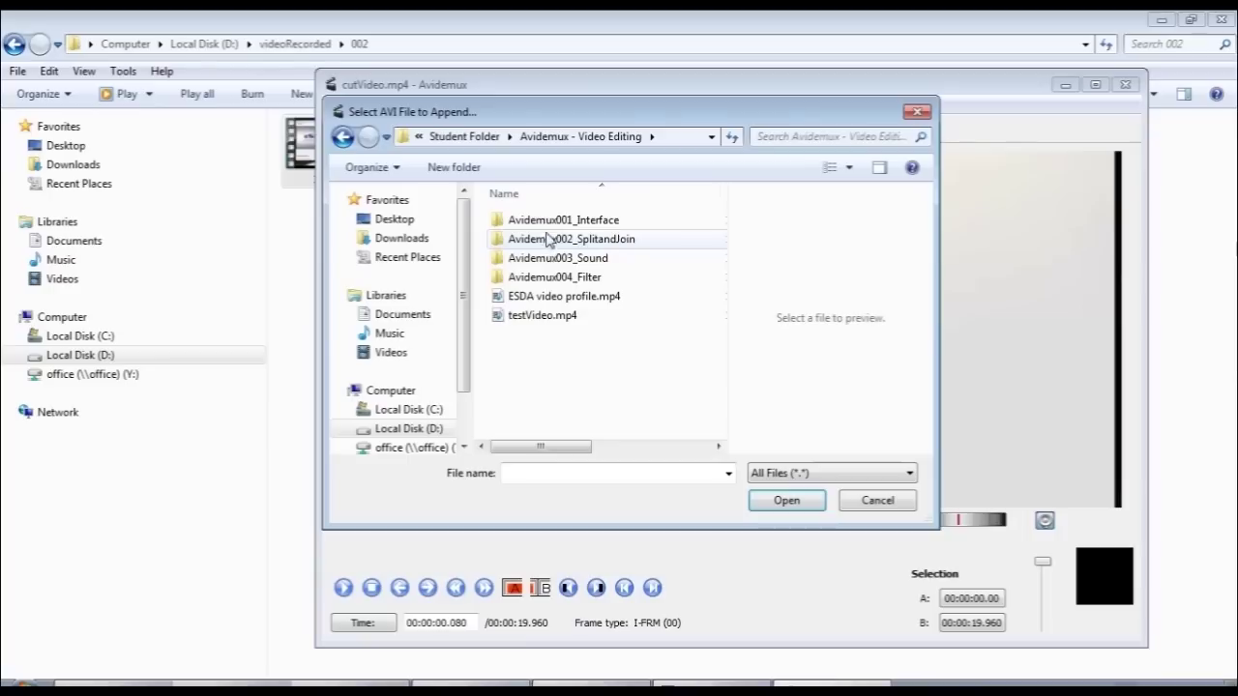
{"action": "left_click", "coordinate": [541, 315]}
{"action": "left_click", "coordinate": [786, 500]}
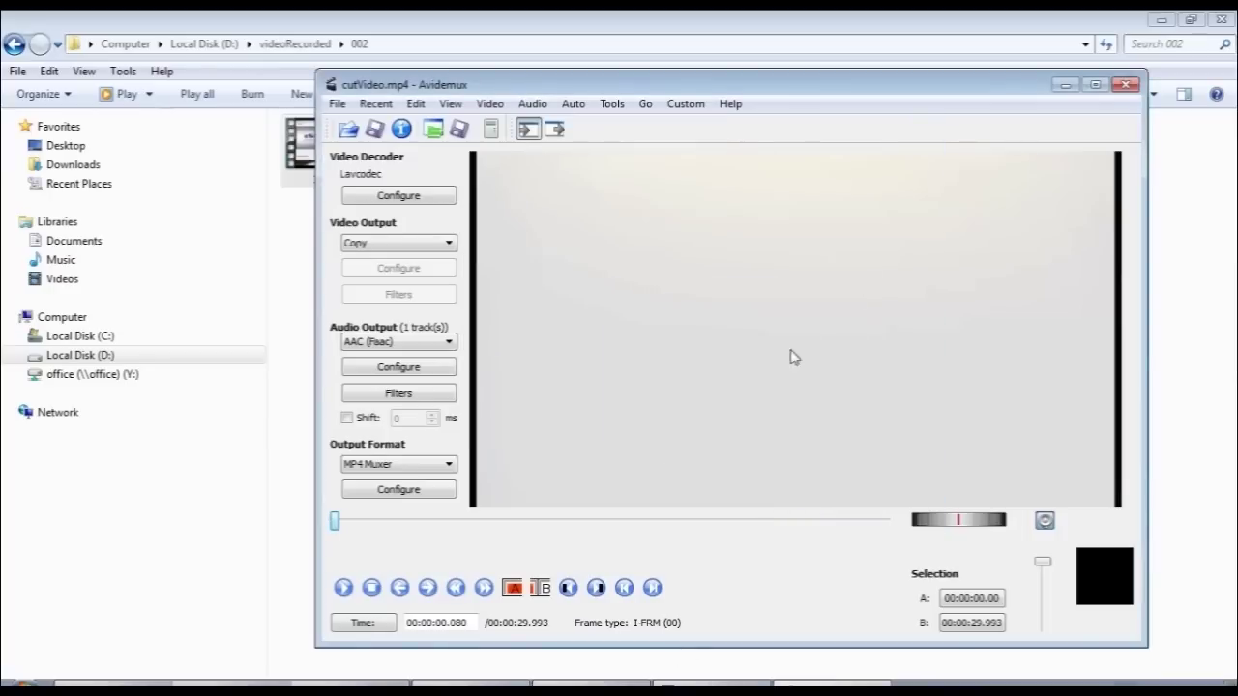
Step: Open testVideo.mp4 from the Avidemux - Video Editing folder in place of cutVideo.mp4
{"action": "mouse_move", "coordinate": [335, 523]}
{"action": "left_mouse_down"}
{"action": "mouse_move", "coordinate": [888, 531]}
{"action": "mouse_move", "coordinate": [697, 538]}
{"action": "mouse_move", "coordinate": [335, 523]}
{"action": "left_mouse_up"}
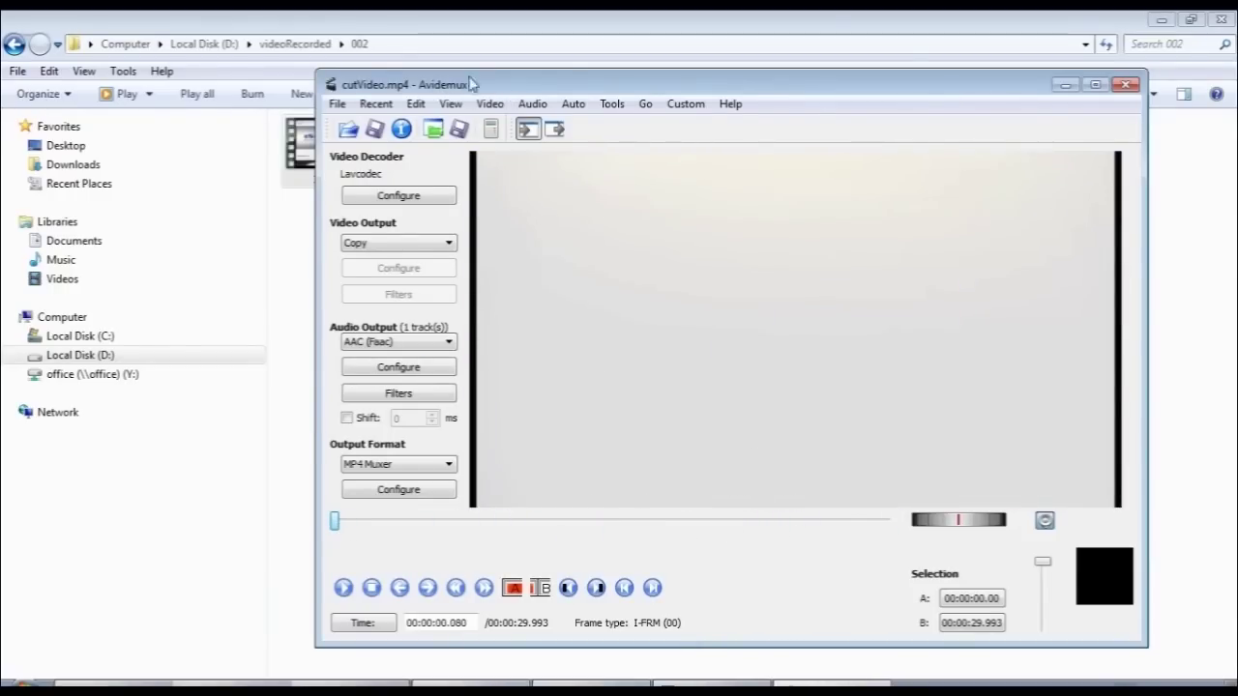
{"action": "left_click_drag", "start_coordinate": [479, 85], "coordinate": [466, 80]}
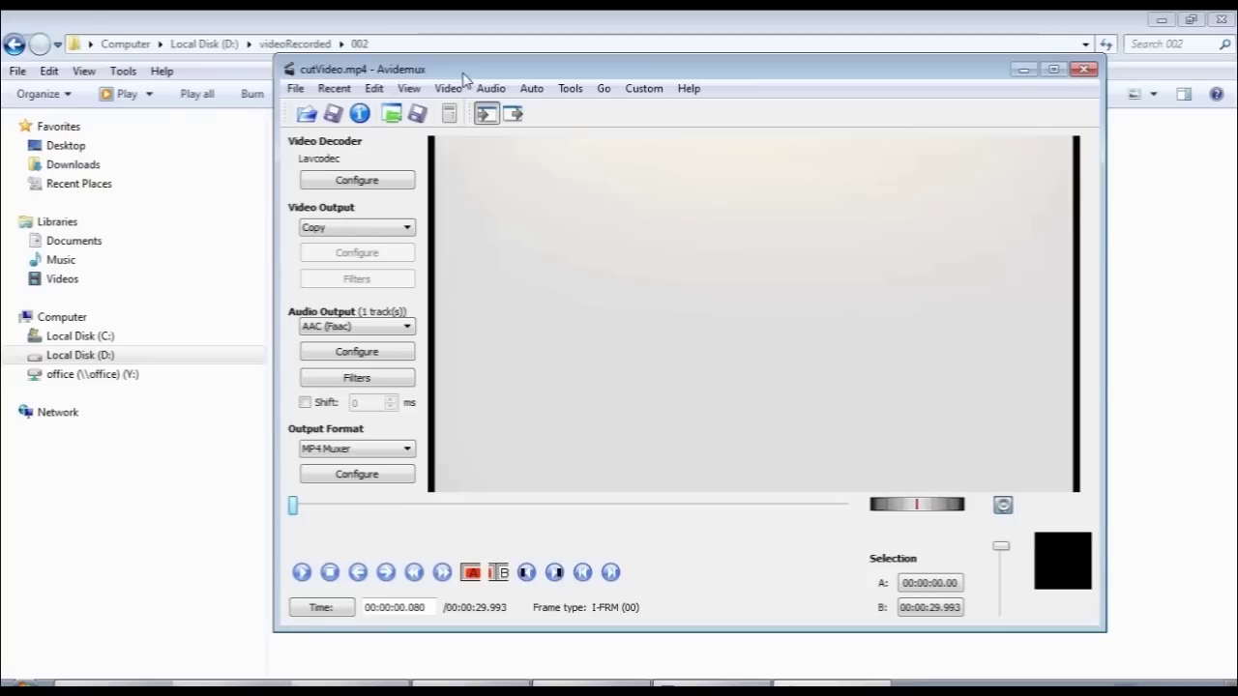
{"action": "left_click", "coordinate": [295, 88]}
{"action": "left_click", "coordinate": [332, 112]}
{"action": "left_click", "coordinate": [522, 301]}
{"action": "left_click", "coordinate": [741, 485]}
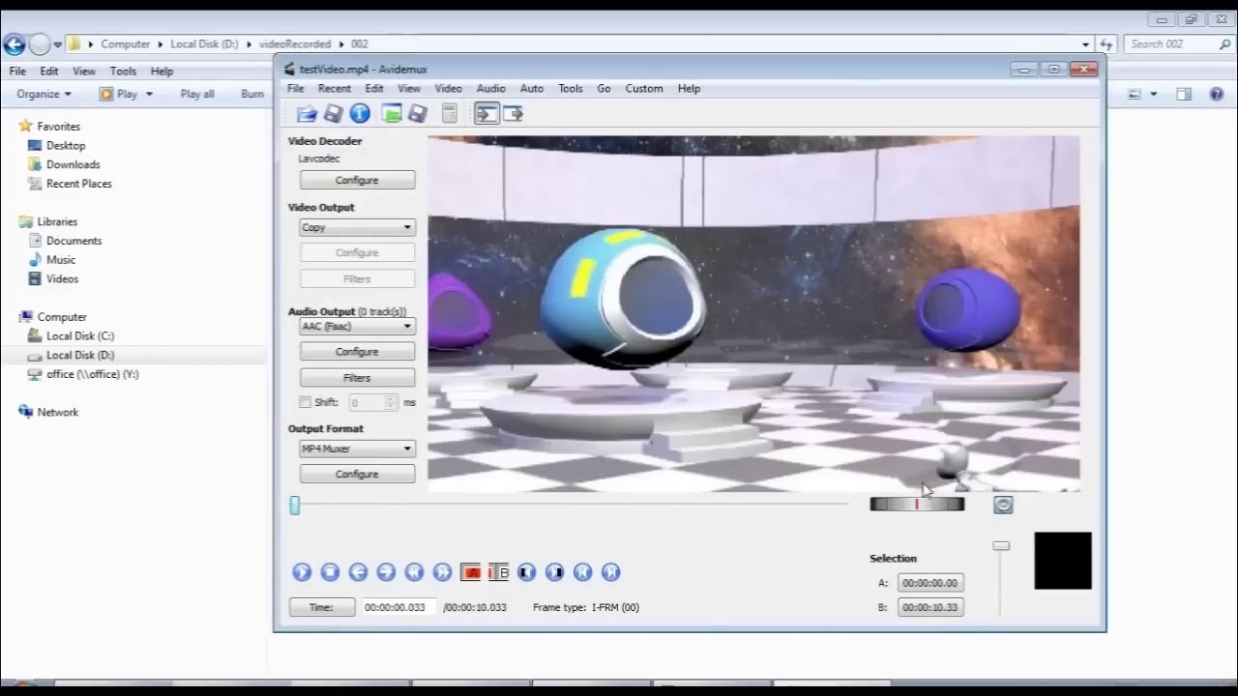
Step: Try to append cutVideo.mp4 from the student's folder inside StudentSaveFiles on Local Disk (D:) to testVideo.mp4
{"action": "left_click", "coordinate": [295, 88]}
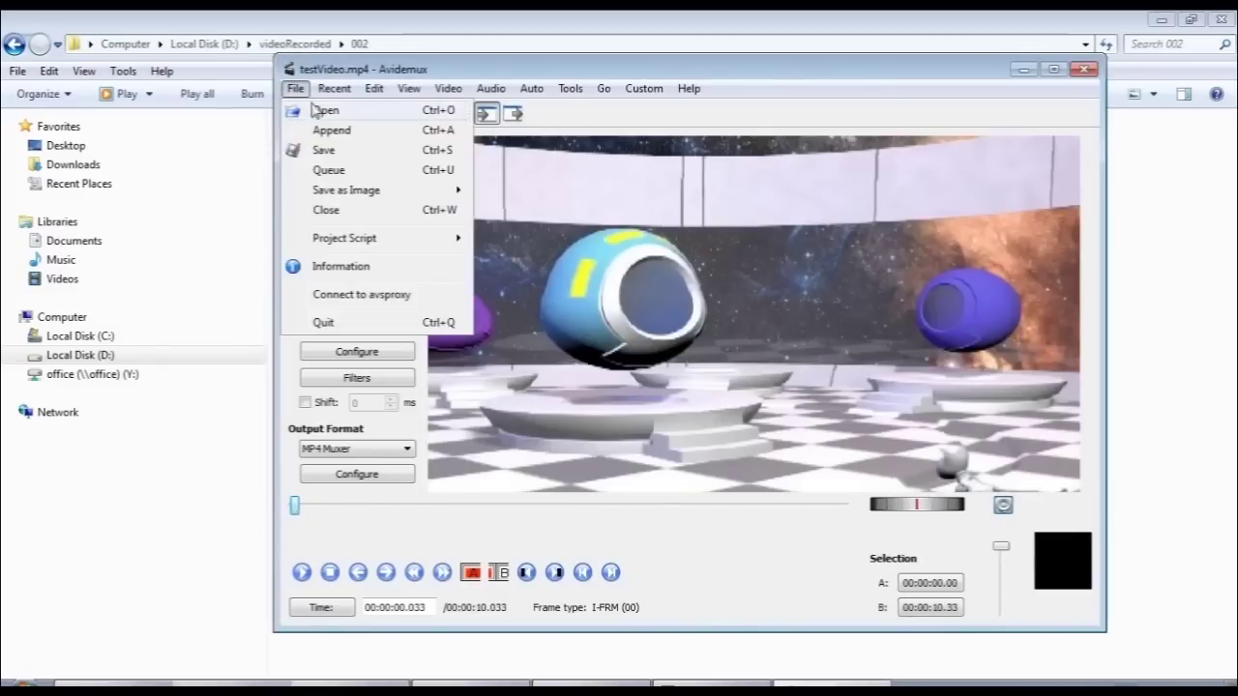
{"action": "left_click", "coordinate": [327, 130]}
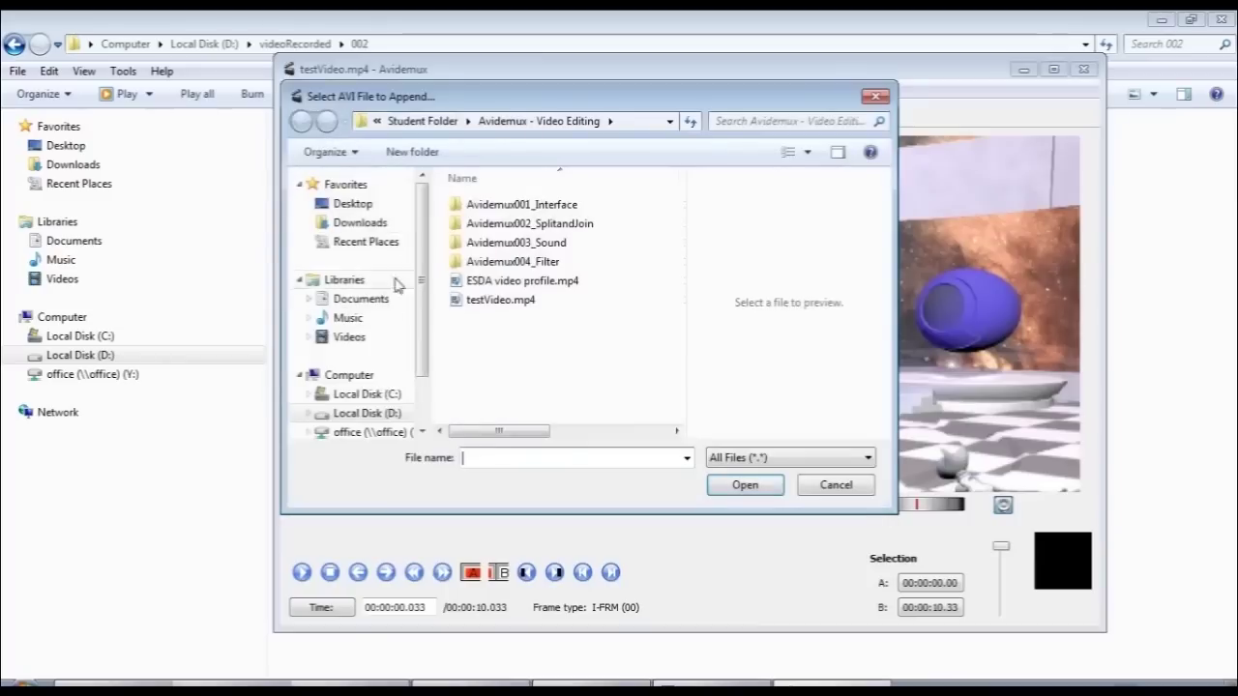
{"action": "left_click", "coordinate": [422, 120]}
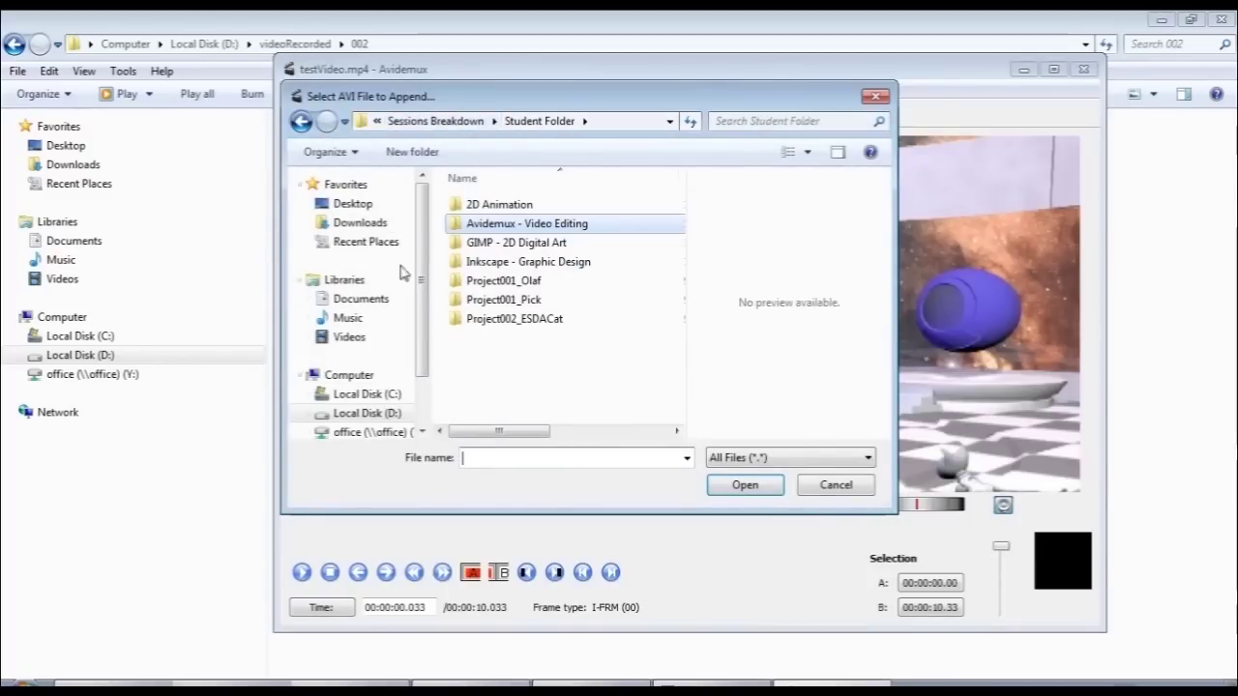
{"action": "left_click", "coordinate": [373, 413]}
{"action": "scroll", "coordinate": [492, 356], "scroll_direction": "up", "scroll_amount": 3}
{"action": "double_click", "coordinate": [484, 232]}
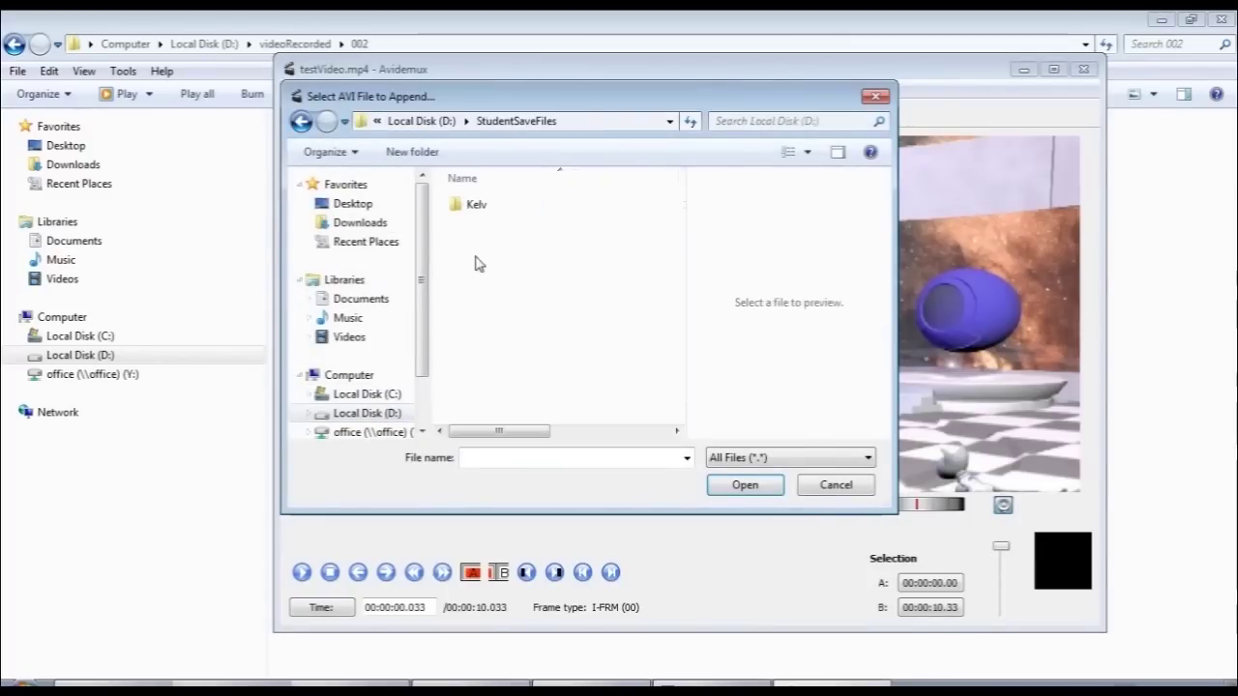
{"action": "double_click", "coordinate": [469, 205]}
{"action": "left_click", "coordinate": [514, 225]}
{"action": "left_click", "coordinate": [743, 487]}
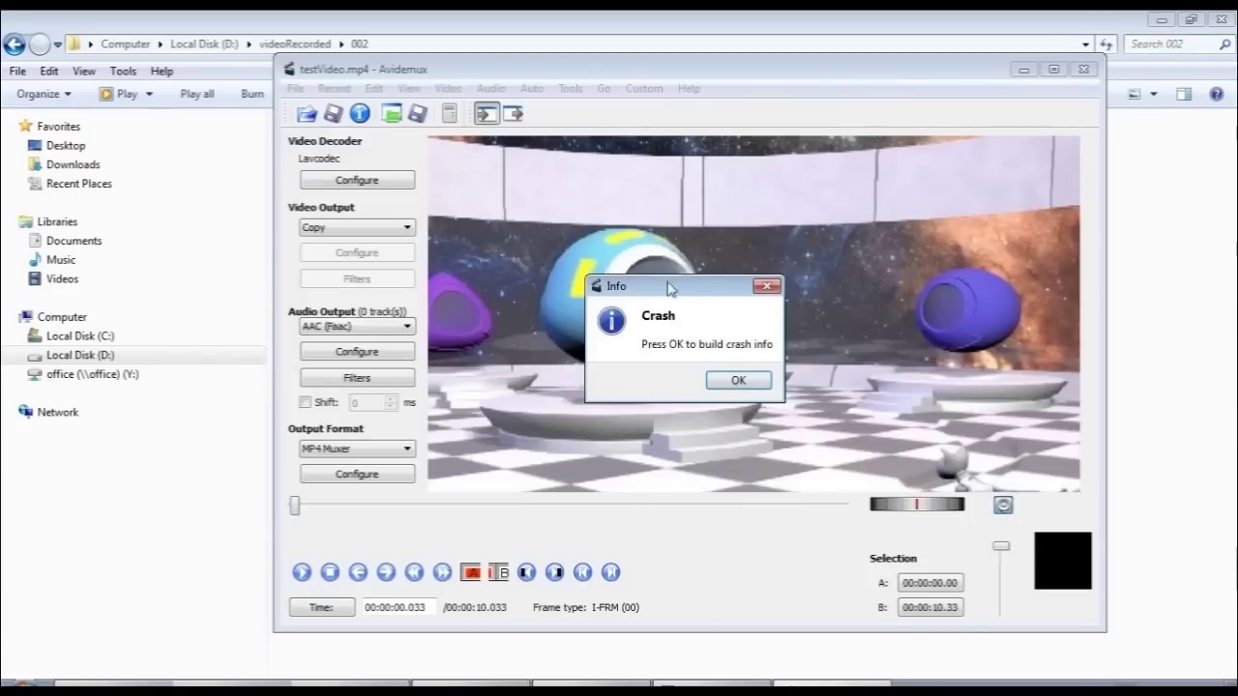
{"action": "left_click", "coordinate": [733, 380]}
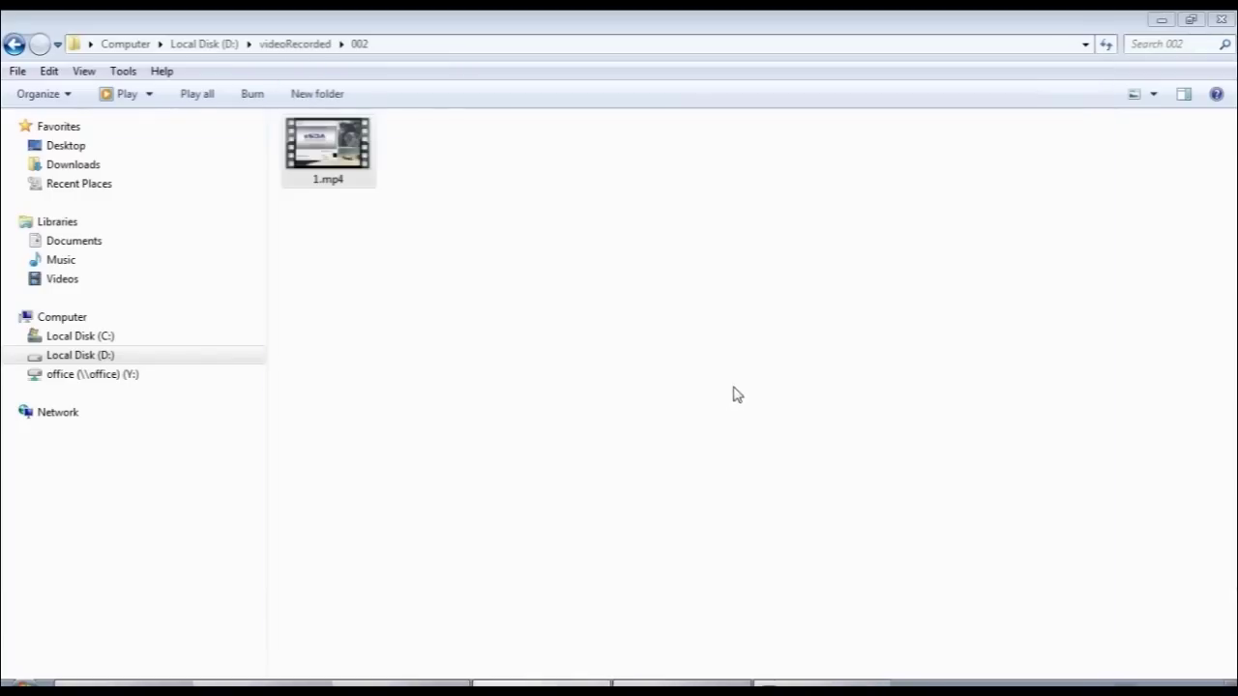
Step: Relaunch Avidemux without loading the crash file and open testVideo.mp4 from the Avidemux - Video Editing folder
{"action": "left_click", "coordinate": [6, 677]}
{"action": "left_click", "coordinate": [68, 557]}
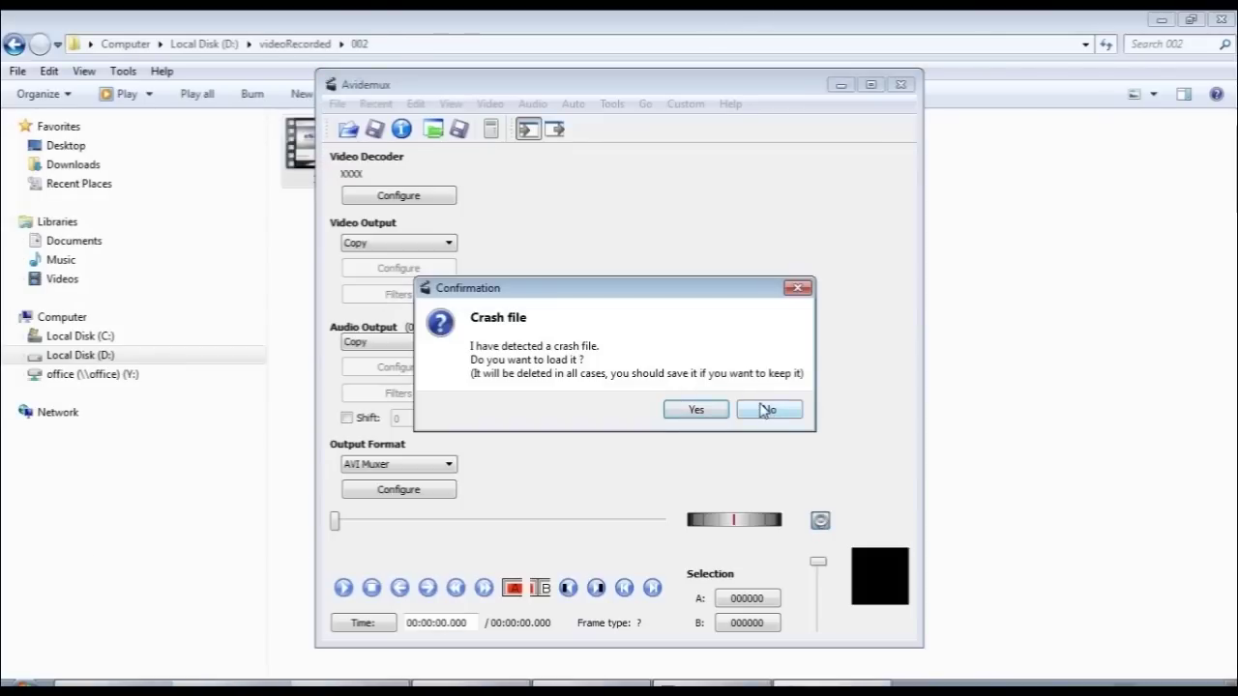
{"action": "left_click", "coordinate": [766, 411]}
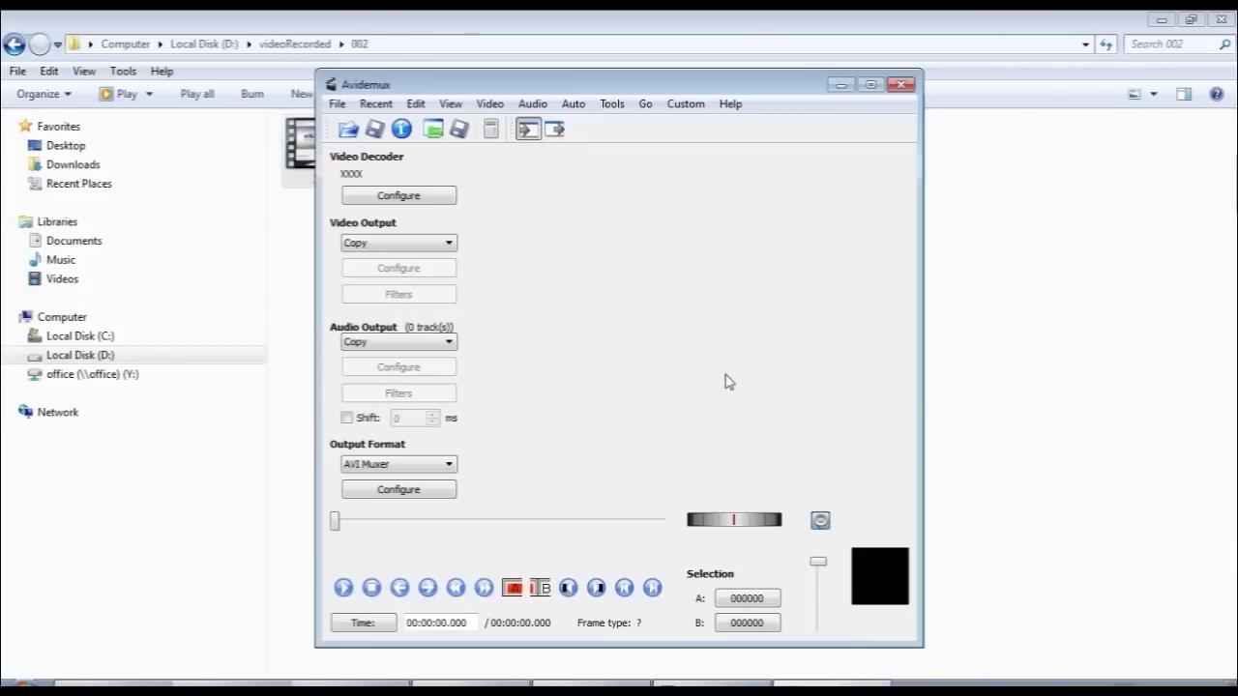
{"action": "left_click", "coordinate": [338, 106]}
{"action": "left_click", "coordinate": [384, 133]}
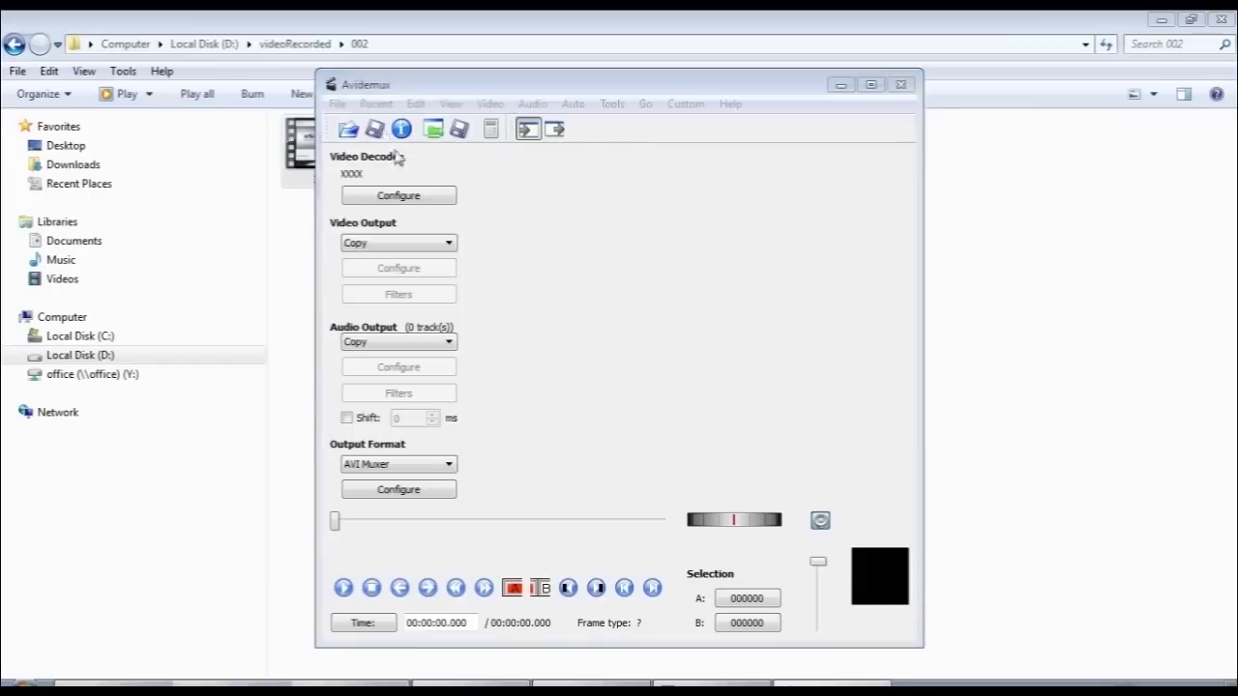
{"action": "left_click", "coordinate": [554, 320]}
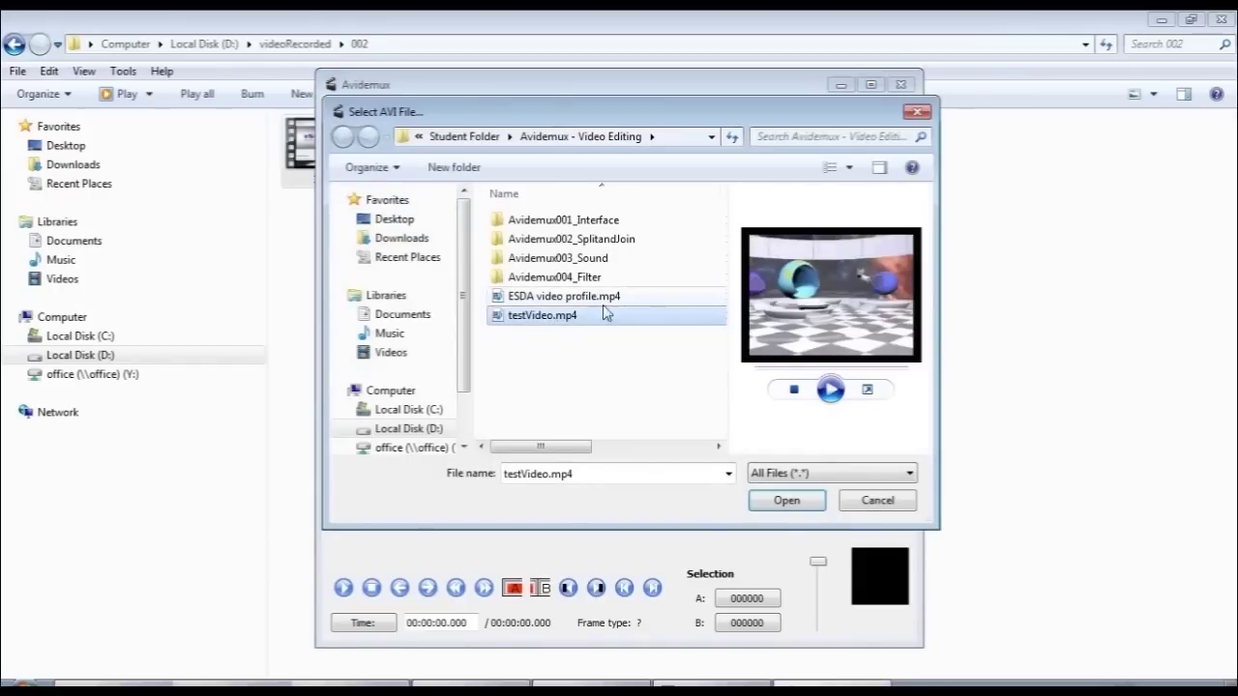
{"action": "left_click", "coordinate": [786, 507]}
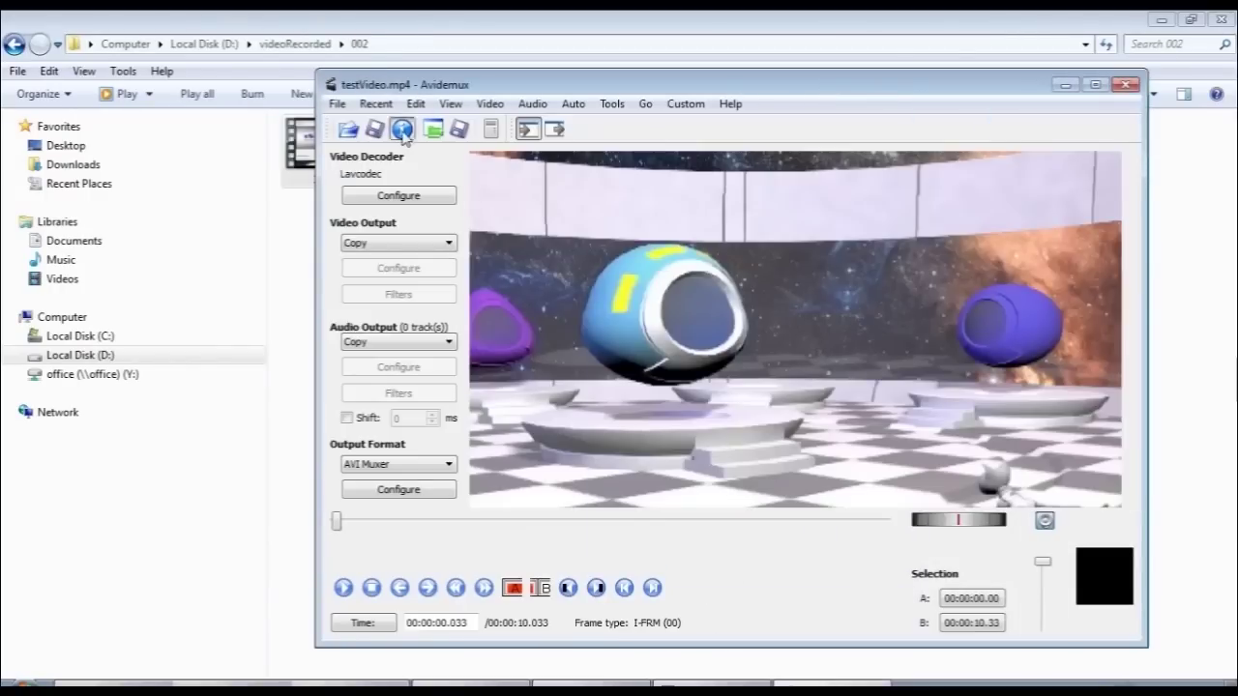
Step: Check the image size, frame rate and audio properties of testVideo.mp4 in both open Avidemux windows
{"action": "left_click", "coordinate": [401, 129]}
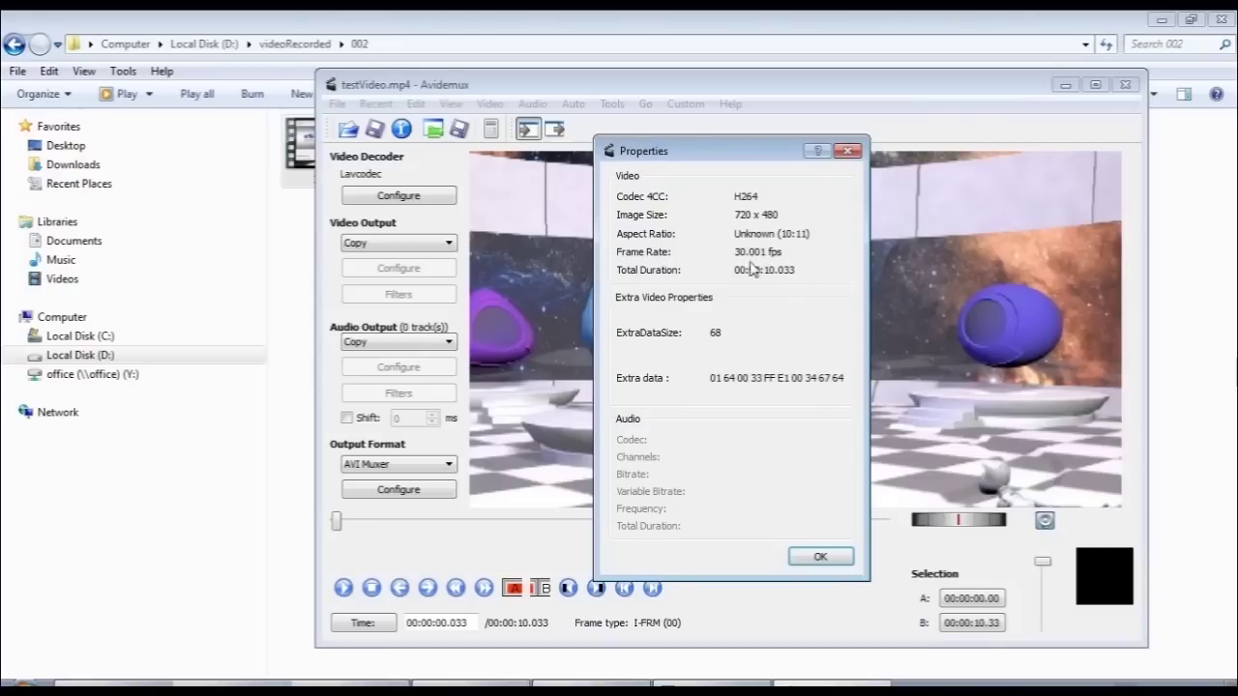
{"action": "left_click", "coordinate": [817, 560]}
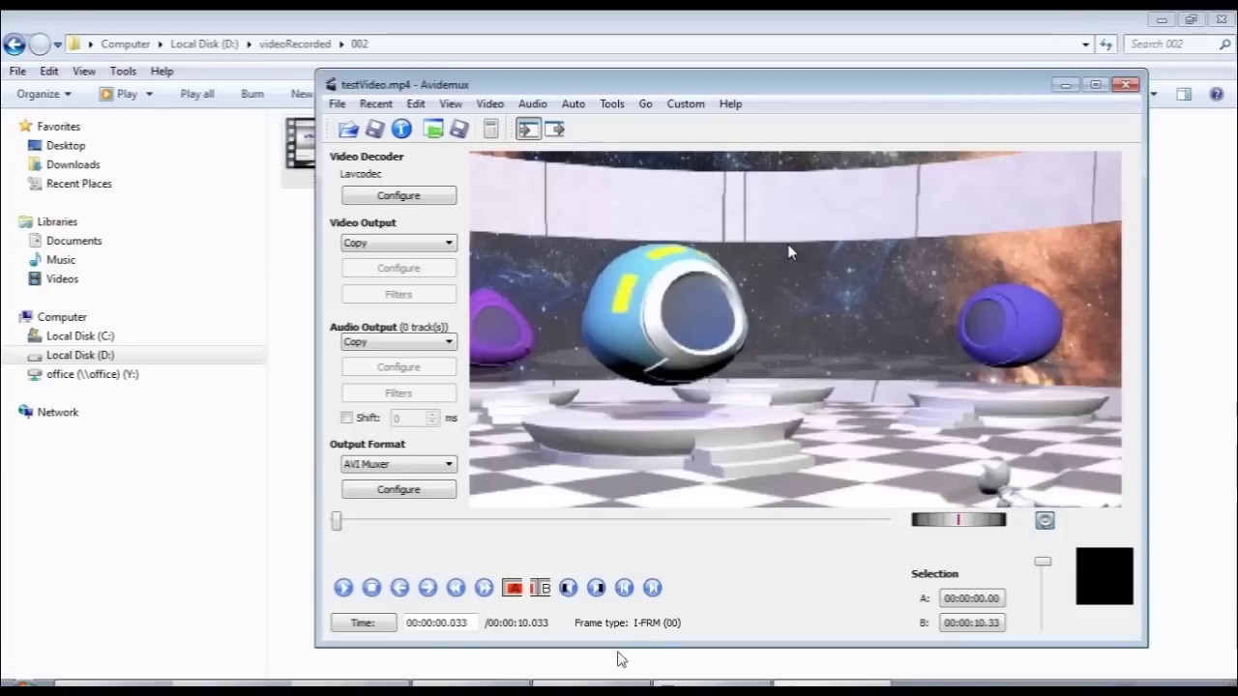
{"action": "left_click", "coordinate": [593, 684]}
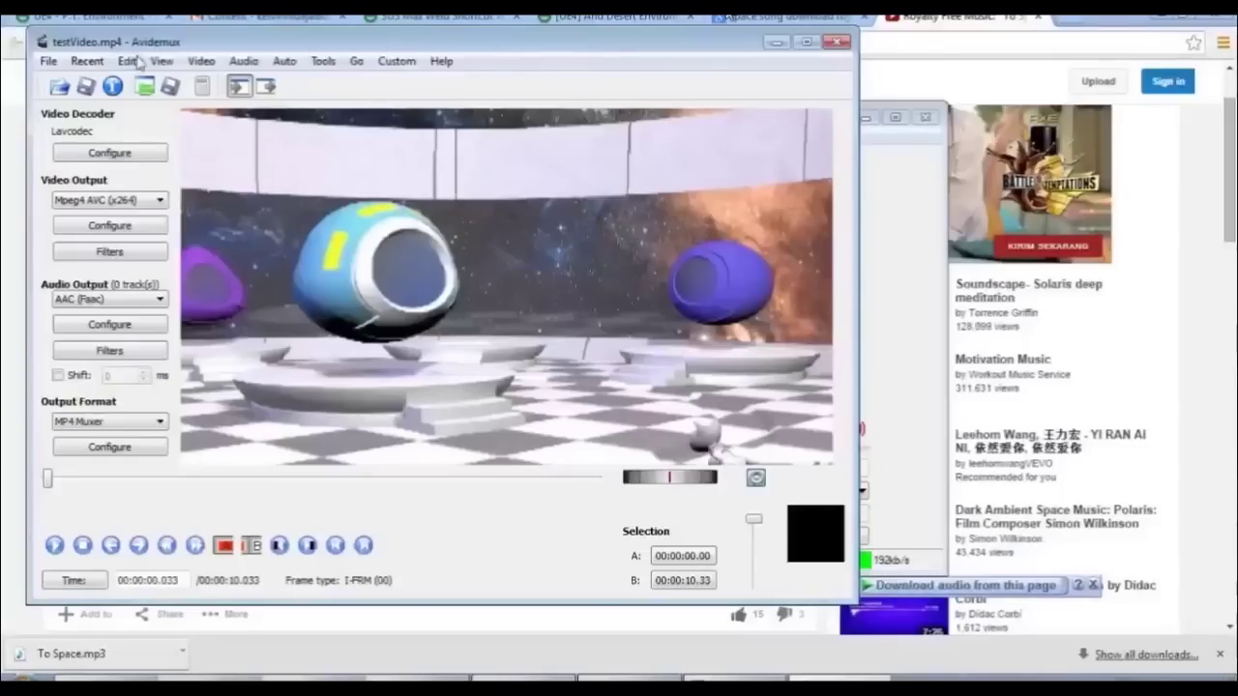
{"action": "left_click", "coordinate": [114, 85]}
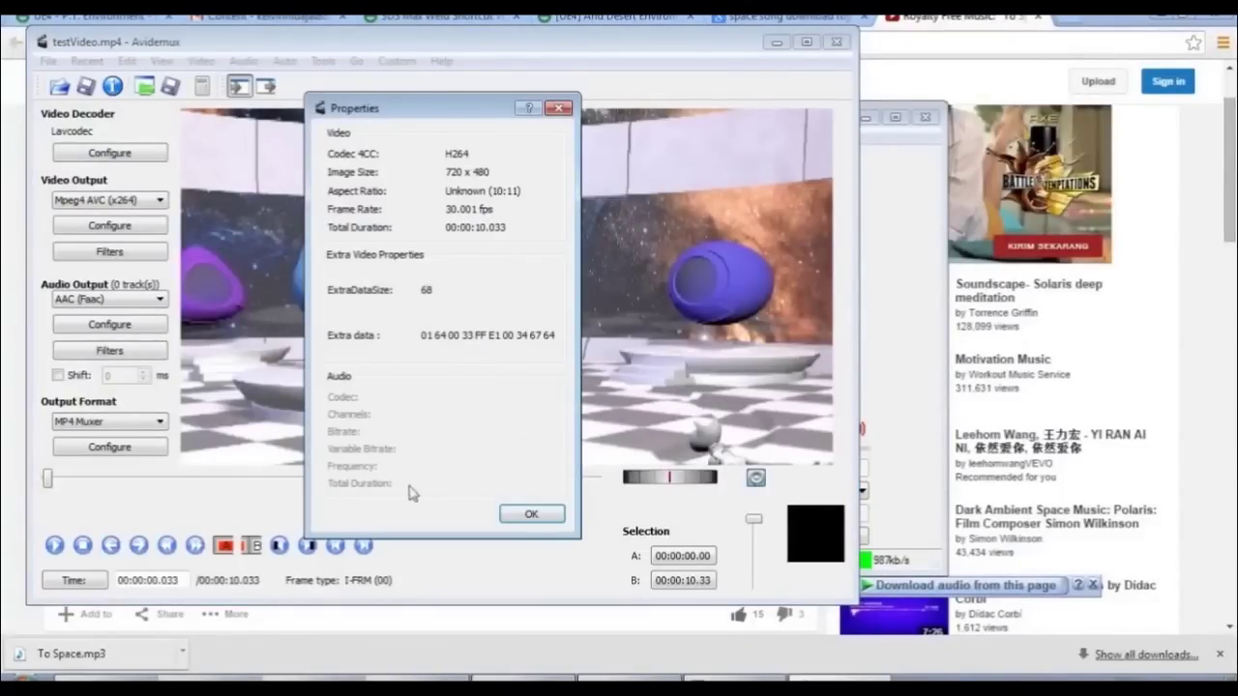
{"action": "left_click", "coordinate": [548, 514]}
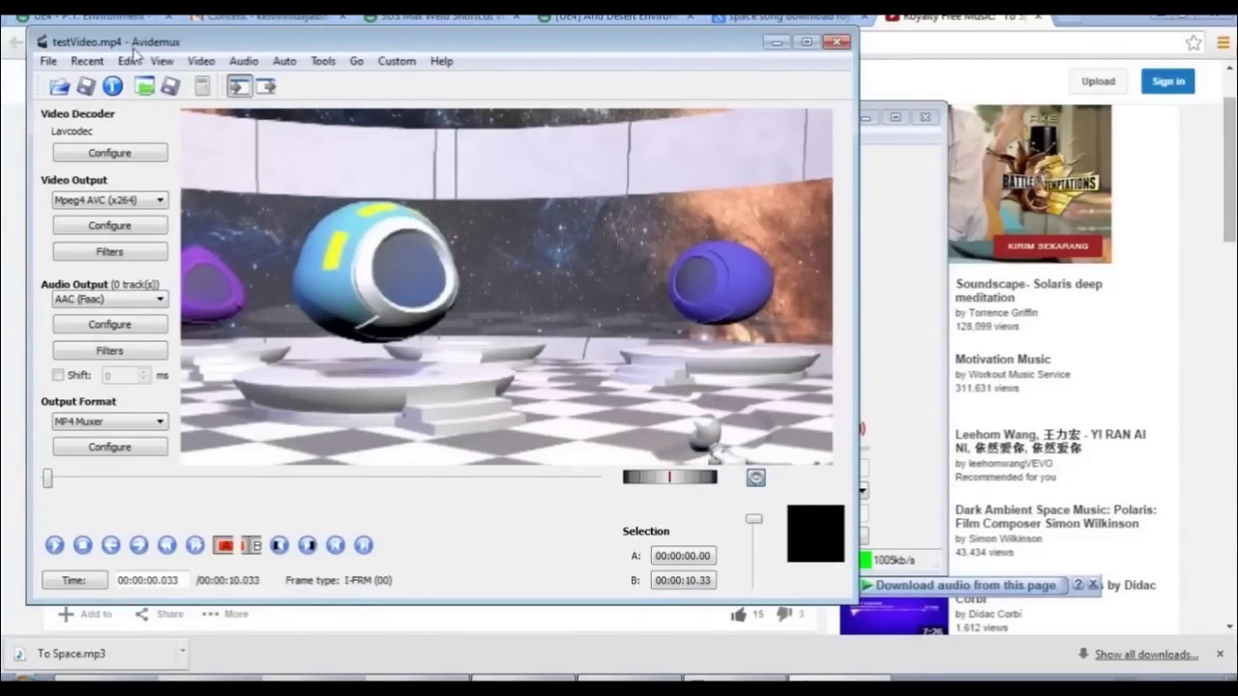
Step: Enable Track 1 in the audio tracks configuration of testVideo.mp4
{"action": "left_click", "coordinate": [245, 62]}
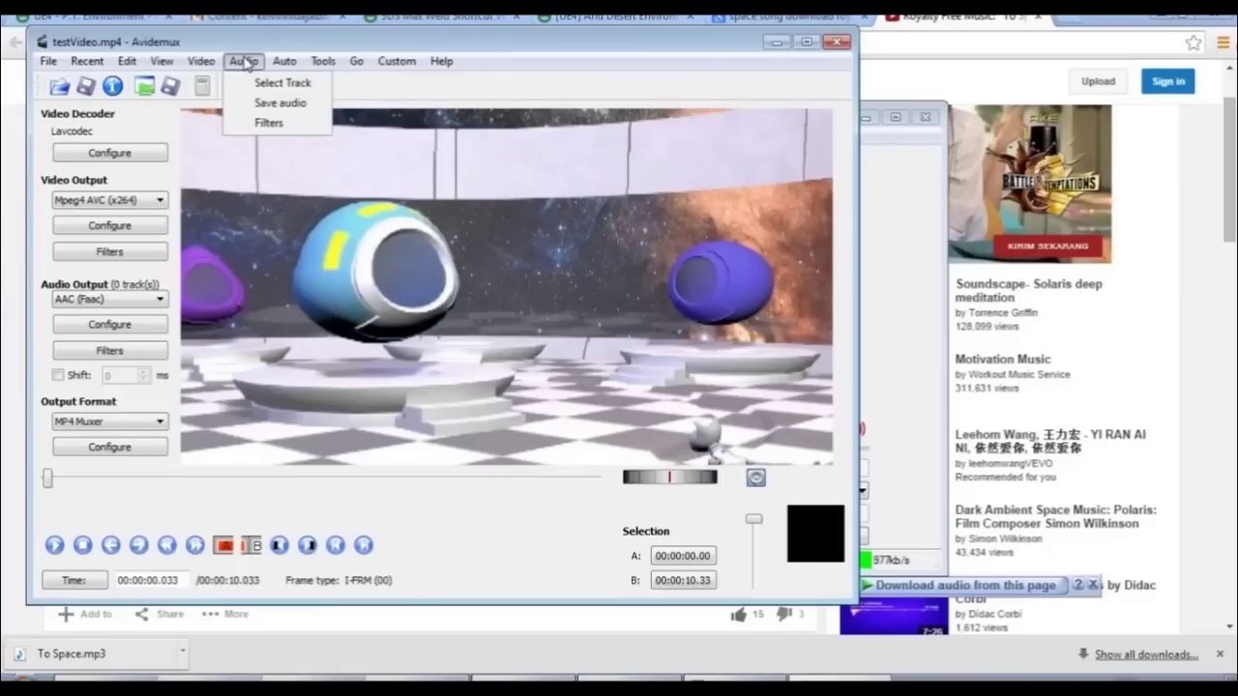
{"action": "left_click", "coordinate": [263, 83]}
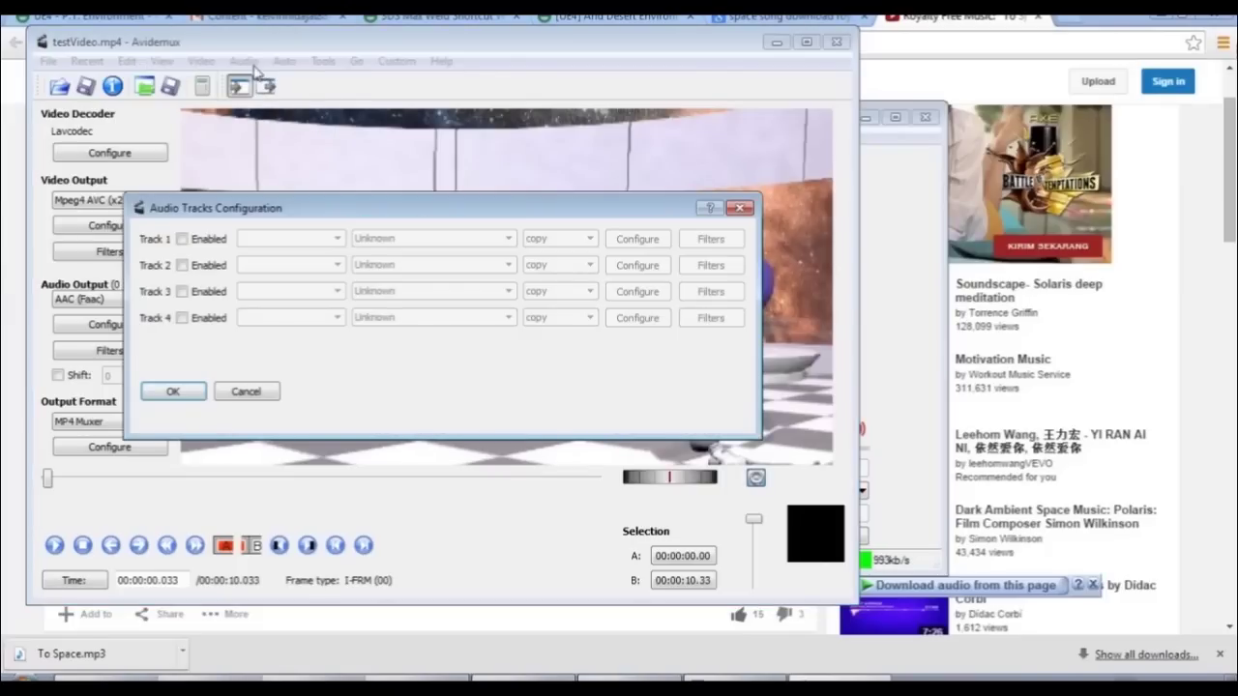
{"action": "left_click_drag", "start_coordinate": [237, 209], "coordinate": [451, 208]}
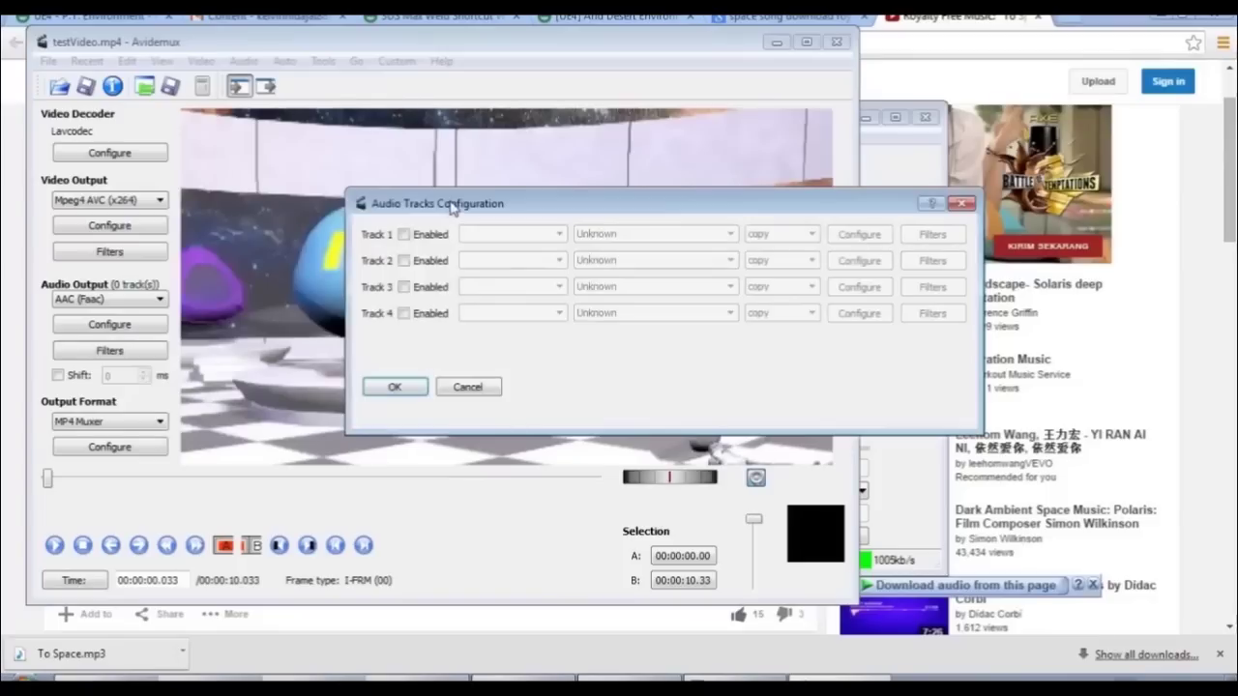
{"action": "left_click", "coordinate": [404, 235]}
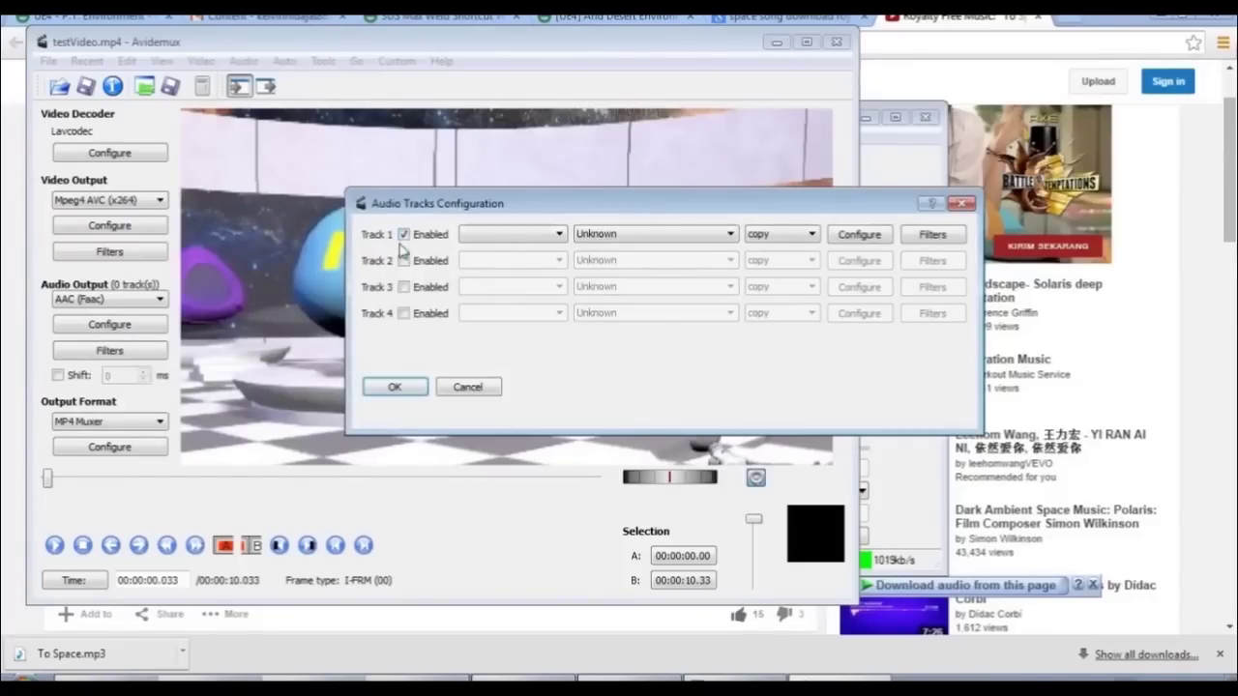
Step: Add To Space by SyntheticSoundStudio.mp3 from the Avidemux - Video Editing folder, inside Sessions Breakdown's Student Folder, as the Track 1 audio
{"action": "left_click", "coordinate": [512, 236]}
{"action": "left_click", "coordinate": [486, 255]}
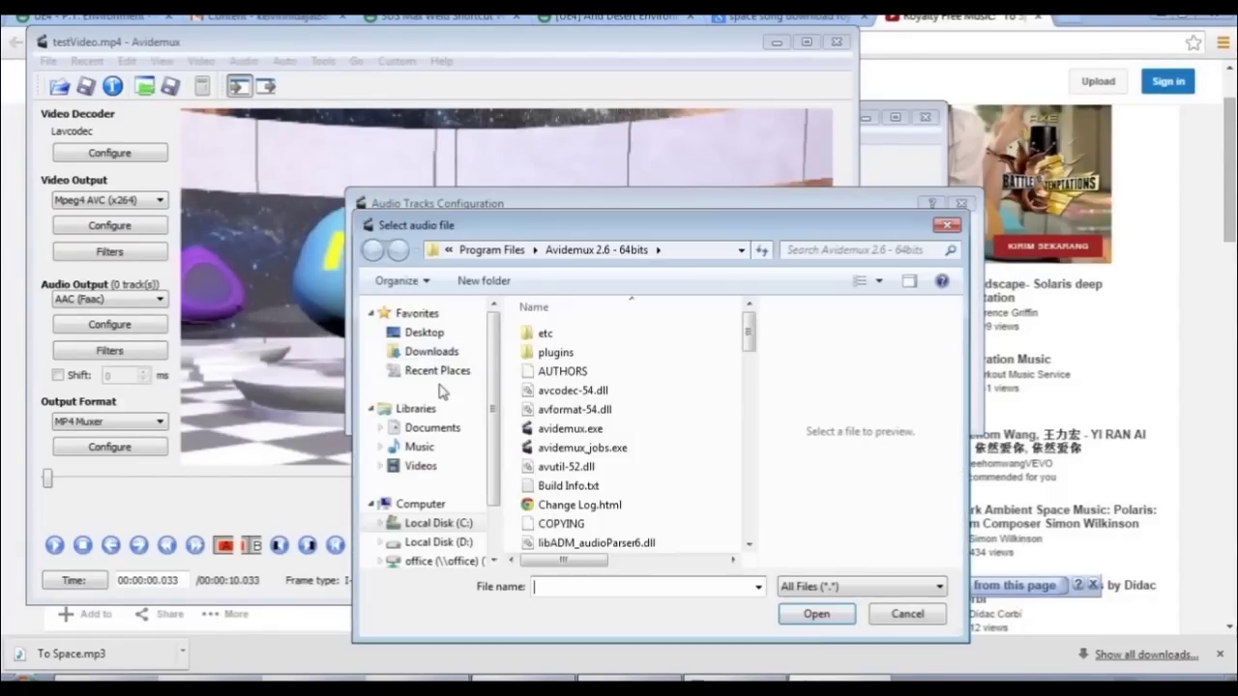
{"action": "left_click", "coordinate": [438, 541]}
{"action": "scroll", "coordinate": [609, 443], "scroll_direction": "down", "scroll_amount": 3}
{"action": "scroll", "coordinate": [610, 443], "scroll_direction": "down", "scroll_amount": 5}
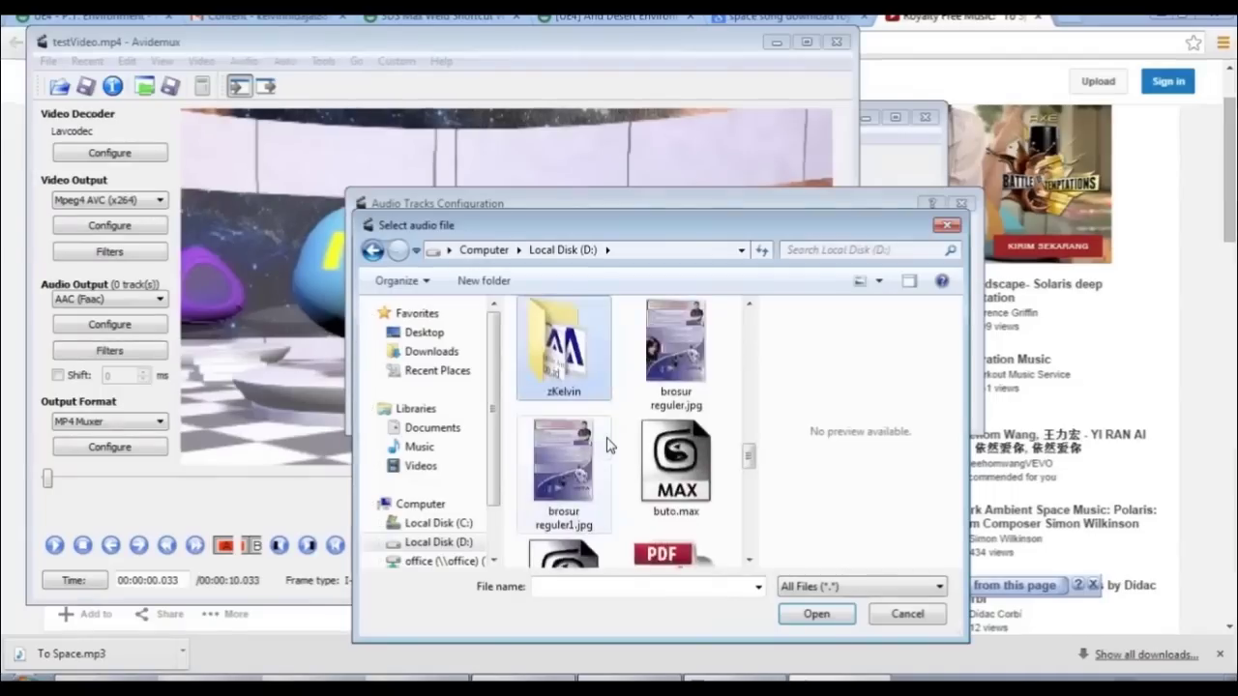
{"action": "double_click", "coordinate": [581, 374]}
{"action": "double_click", "coordinate": [582, 350]}
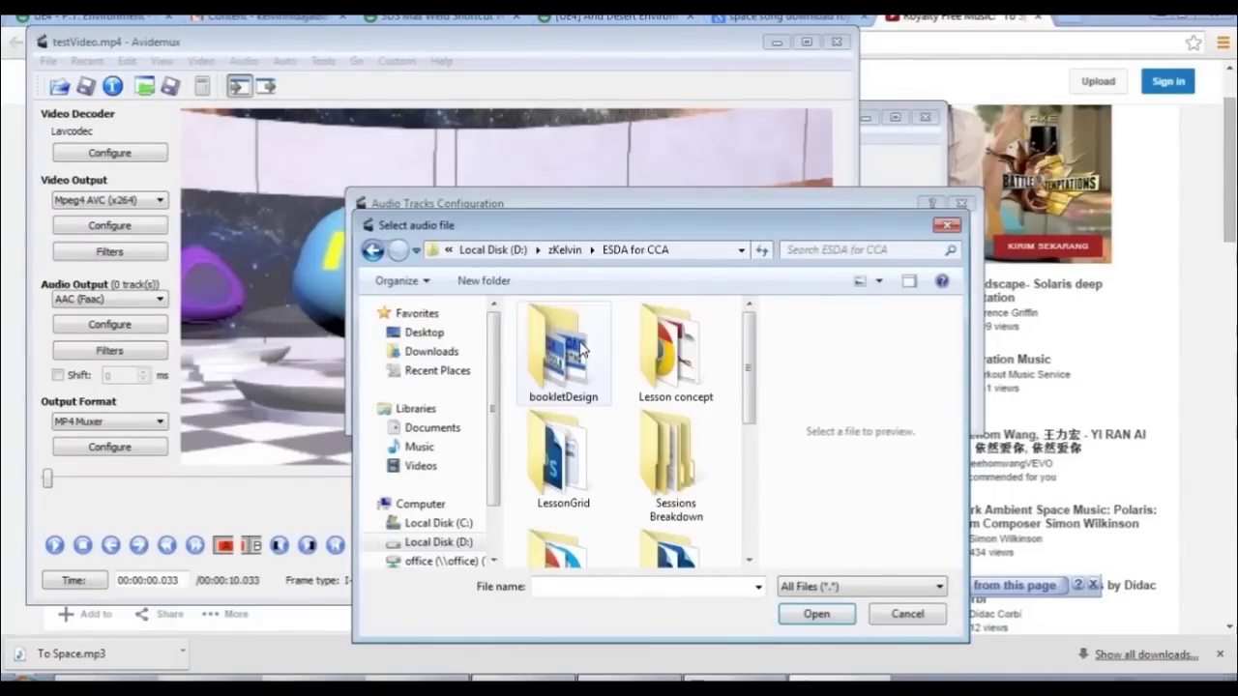
{"action": "double_click", "coordinate": [675, 454]}
{"action": "double_click", "coordinate": [571, 409]}
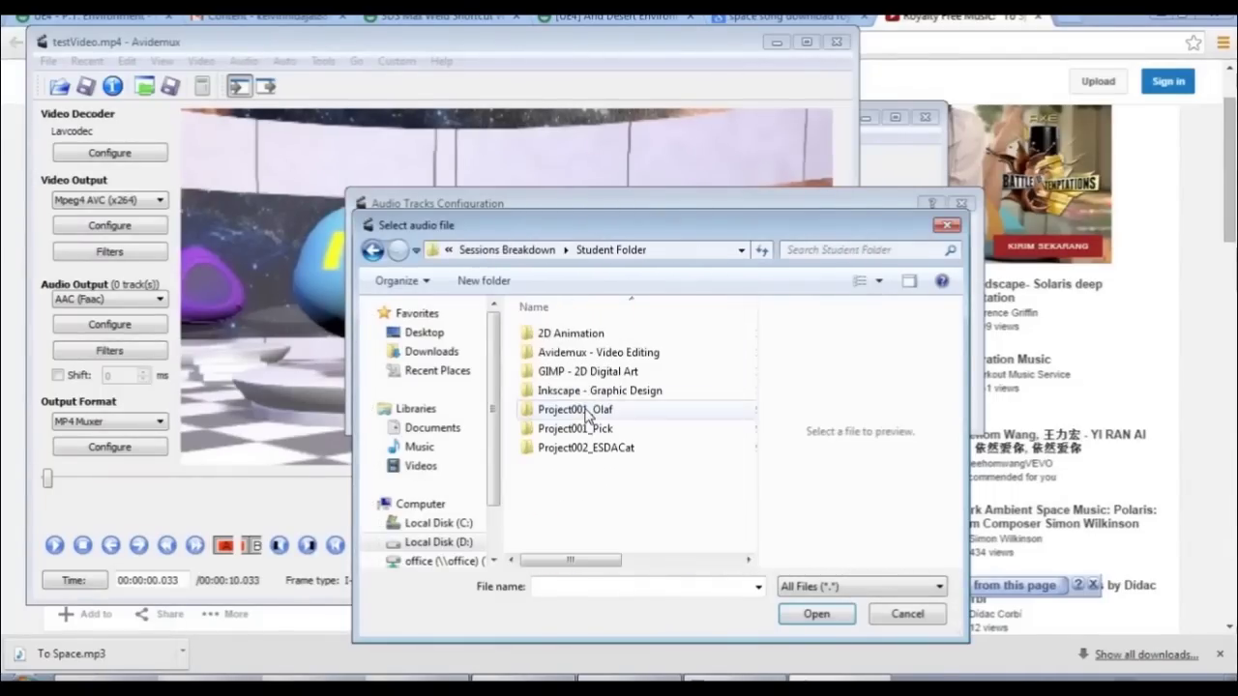
{"action": "double_click", "coordinate": [596, 354]}
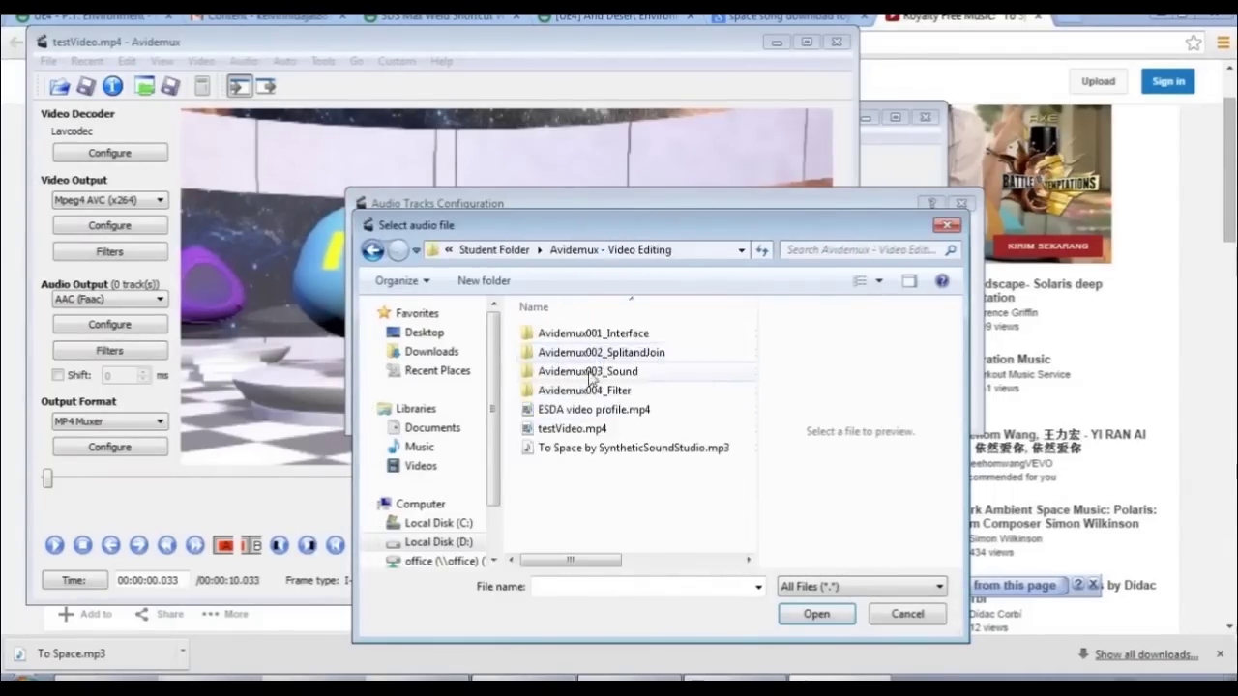
{"action": "left_click", "coordinate": [580, 448]}
{"action": "left_click", "coordinate": [816, 613]}
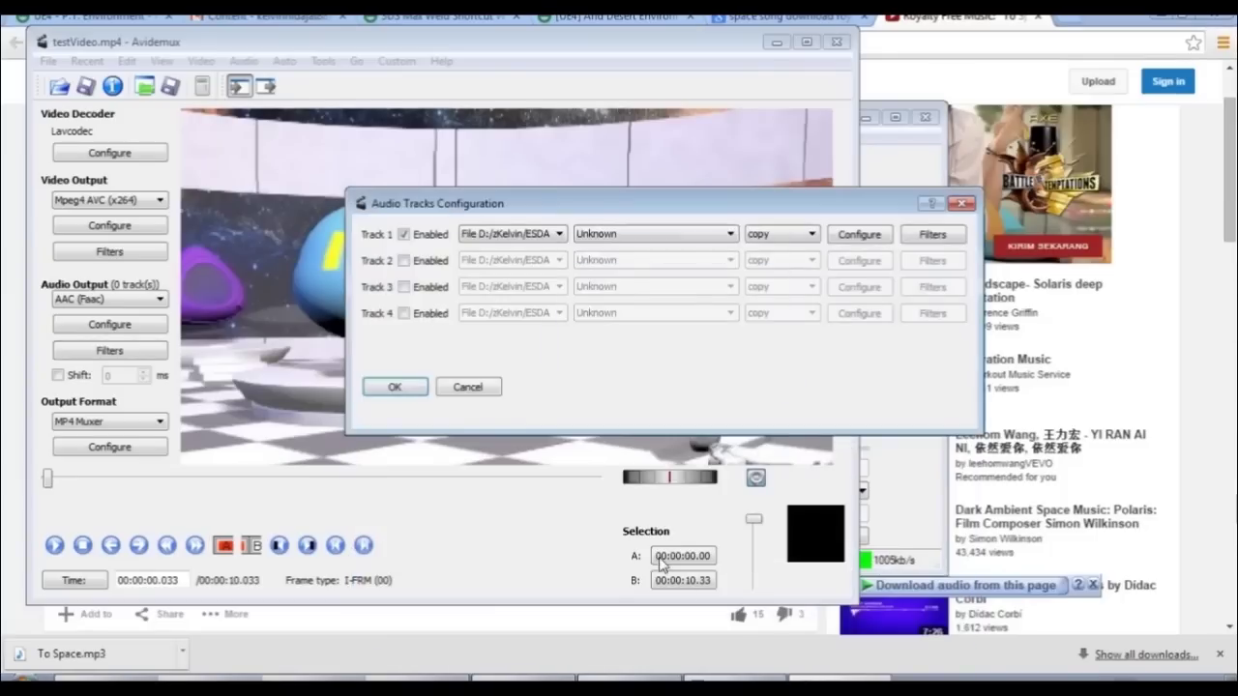
Step: Set the Track 1 audio codec to AAC (Faac) and apply the audio tracks configuration
{"action": "left_click", "coordinate": [792, 241]}
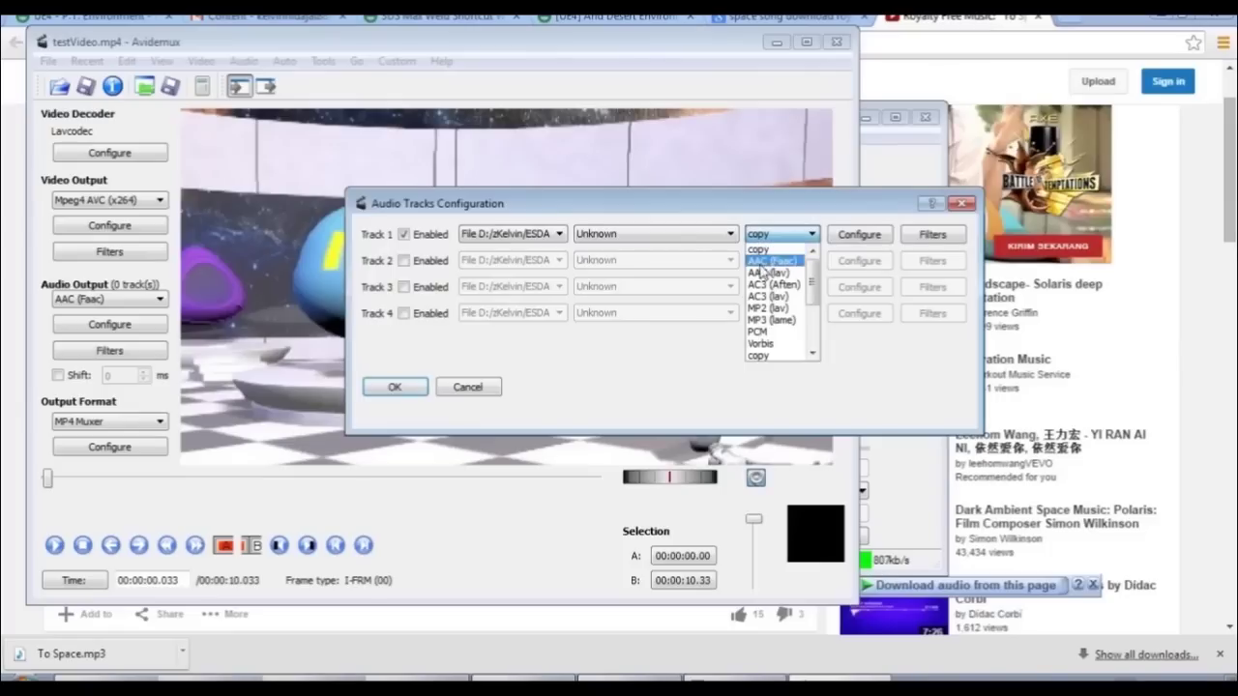
{"action": "left_click", "coordinate": [767, 264]}
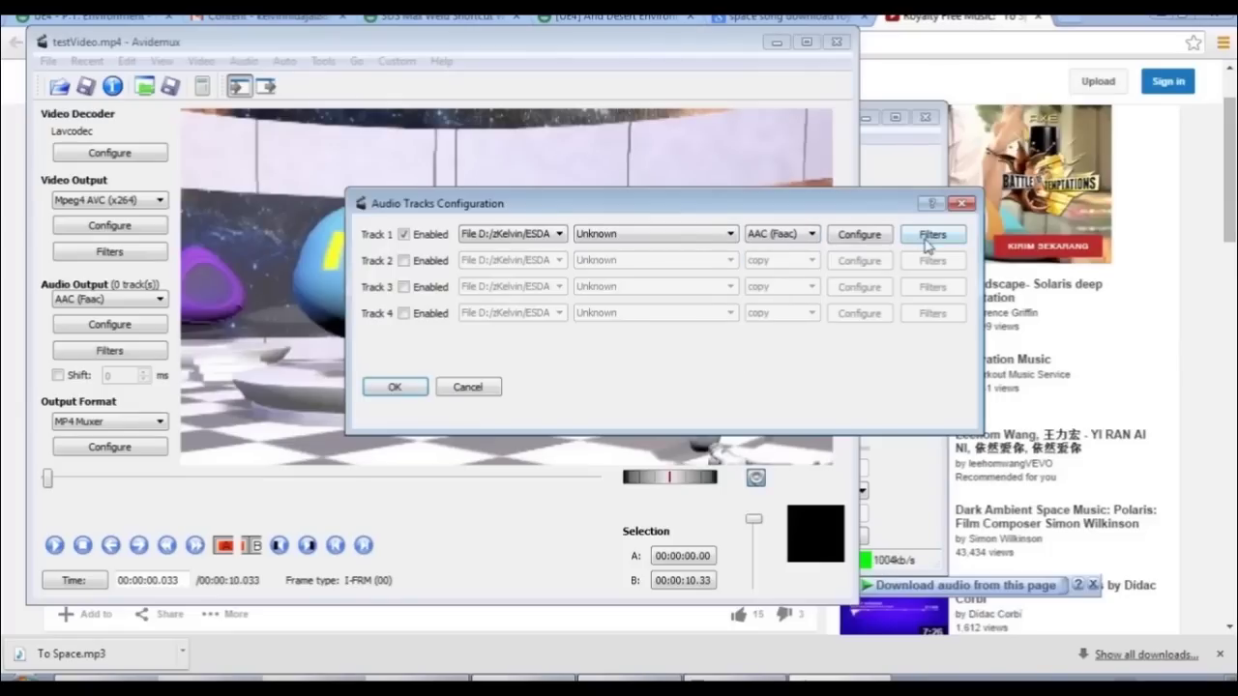
{"action": "left_click", "coordinate": [397, 388]}
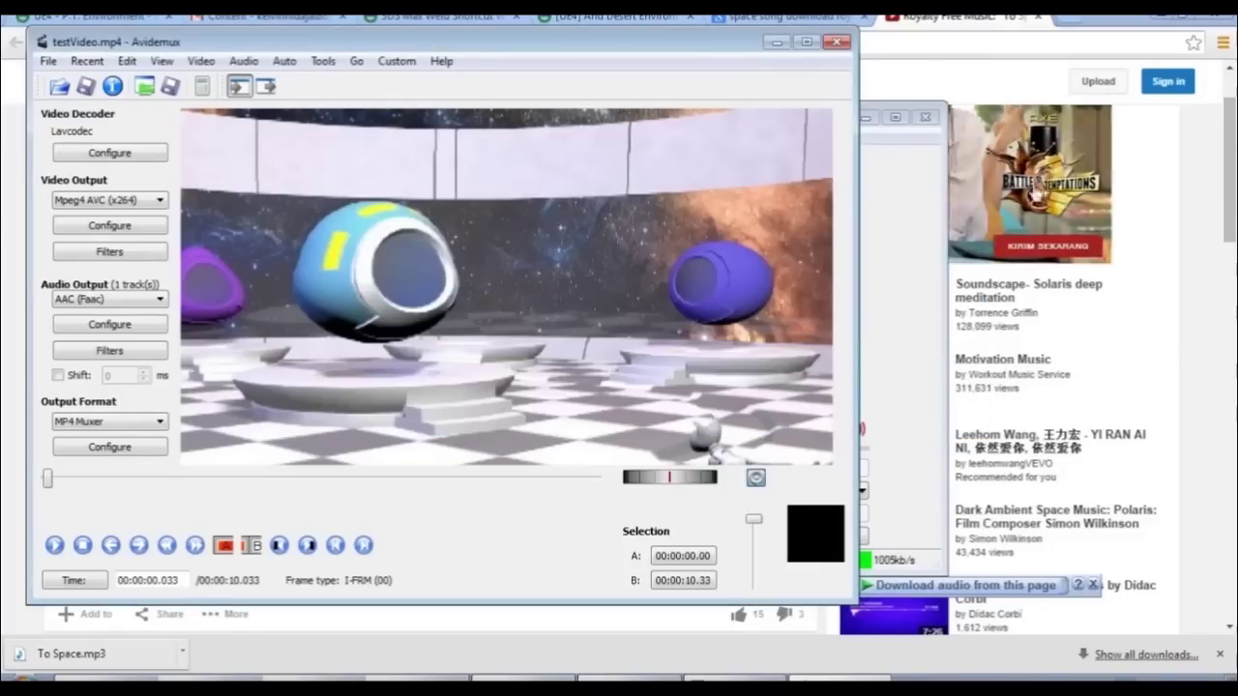
Step: Switch to the "To Space" music video on YouTube and check the usage and credit terms in its description
{"action": "left_click", "coordinate": [955, 29]}
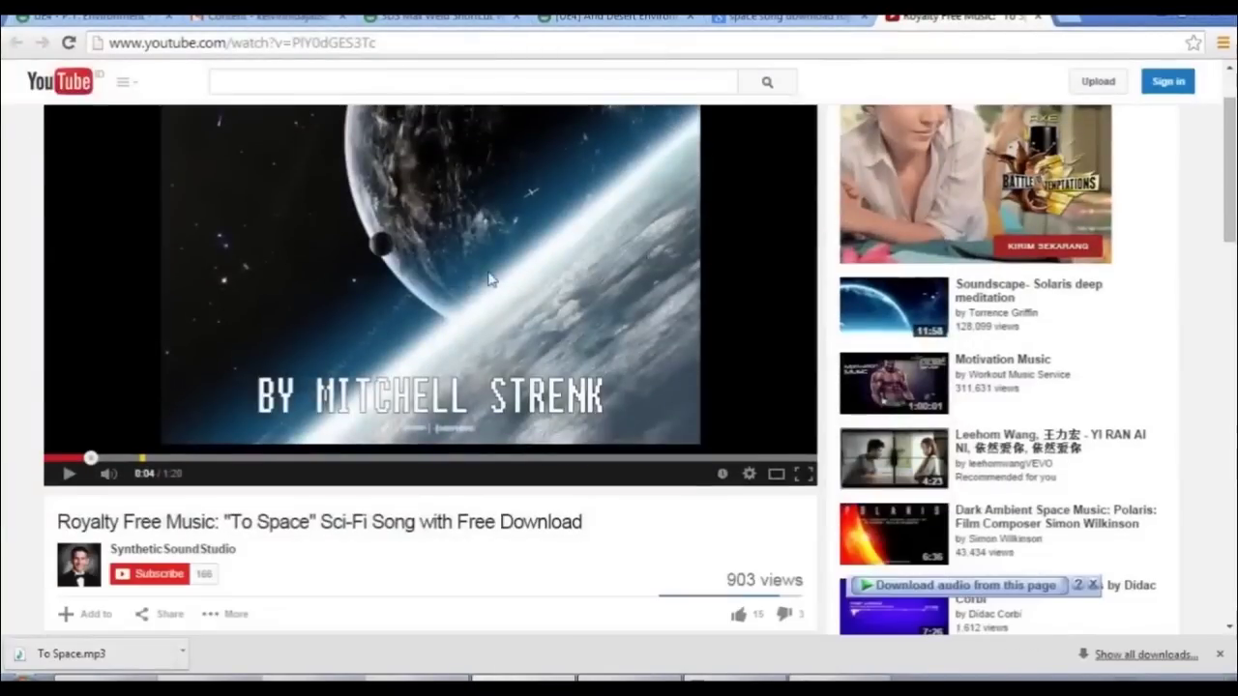
{"action": "scroll", "coordinate": [378, 331], "scroll_direction": "down", "scroll_amount": 2}
{"action": "scroll", "coordinate": [377, 331], "scroll_direction": "down", "scroll_amount": 1}
{"action": "scroll", "coordinate": [434, 293], "scroll_direction": "down", "scroll_amount": 1}
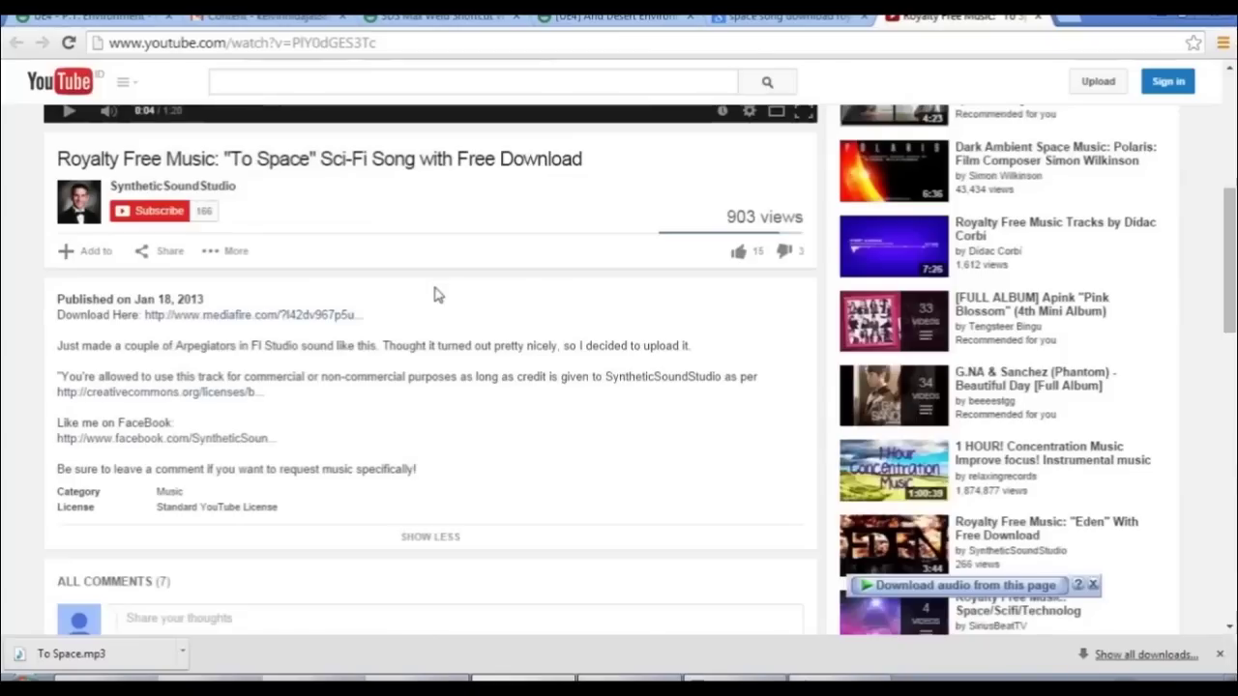
{"action": "left_click_drag", "start_coordinate": [608, 380], "coordinate": [723, 376]}
{"action": "scroll", "coordinate": [644, 383], "scroll_direction": "up", "scroll_amount": 1}
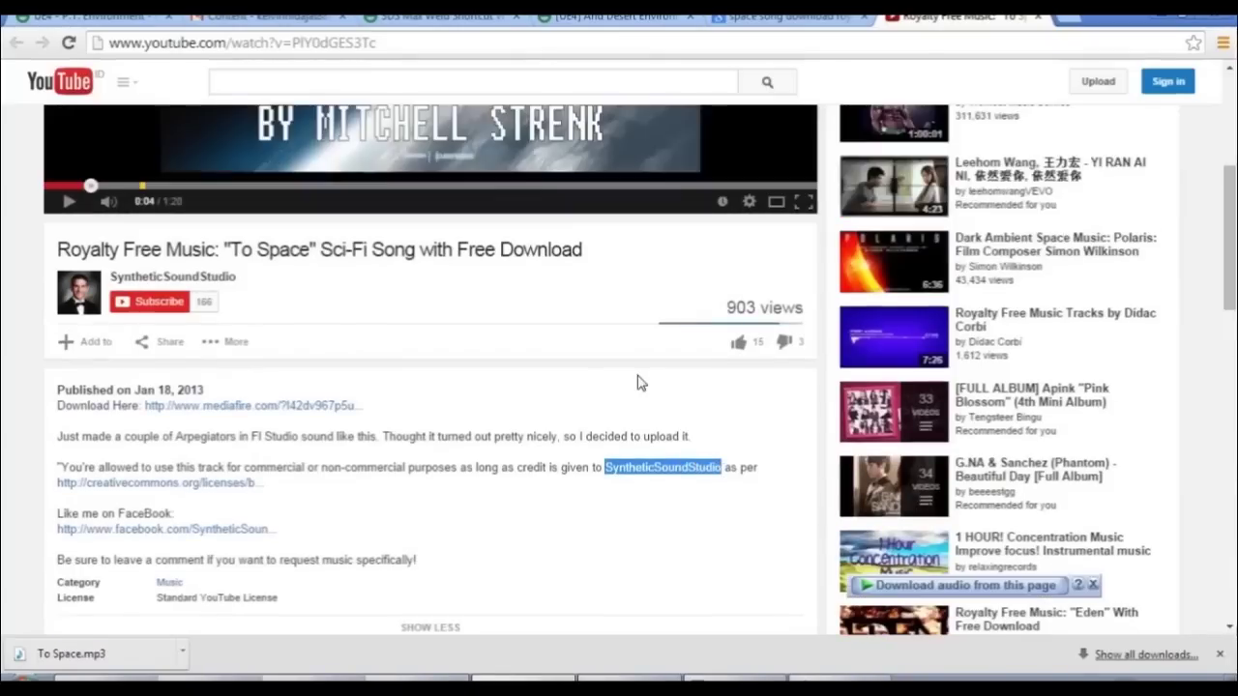
Step: Switch back to Avidemux, review the Track 1 audio configuration and select AAC (Faac) as the audio output
{"action": "scroll", "coordinate": [617, 391], "scroll_direction": "up", "scroll_amount": 1}
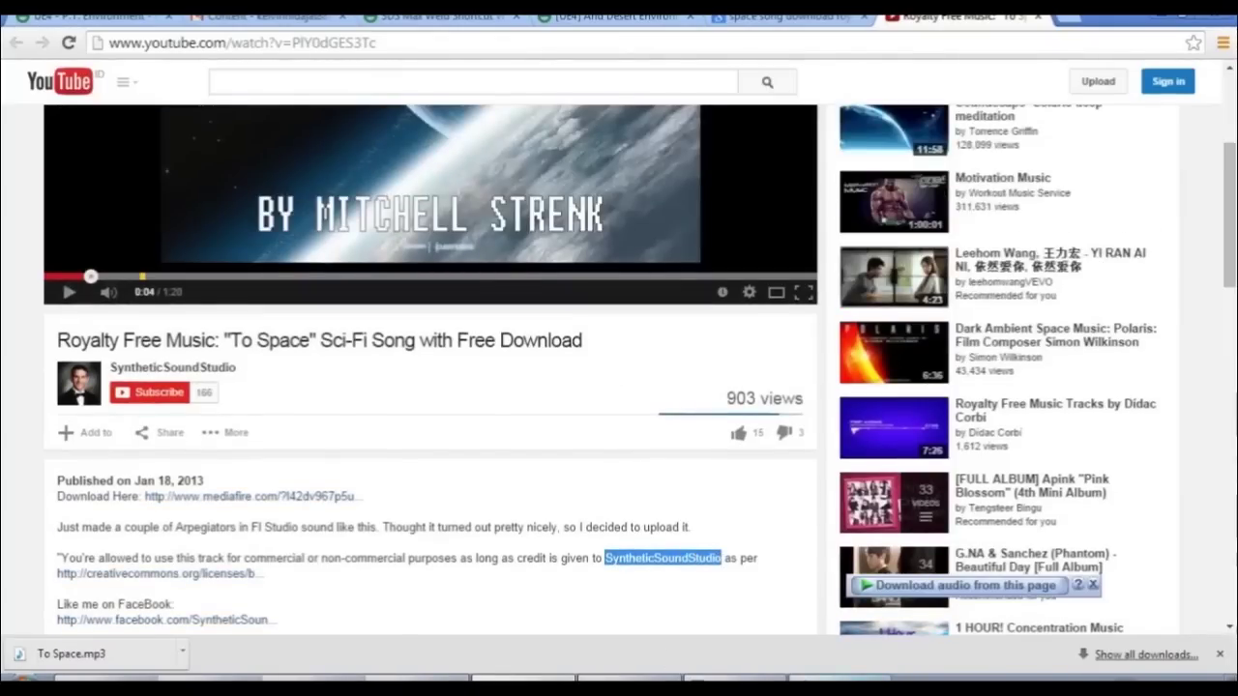
{"action": "left_click", "coordinate": [841, 678]}
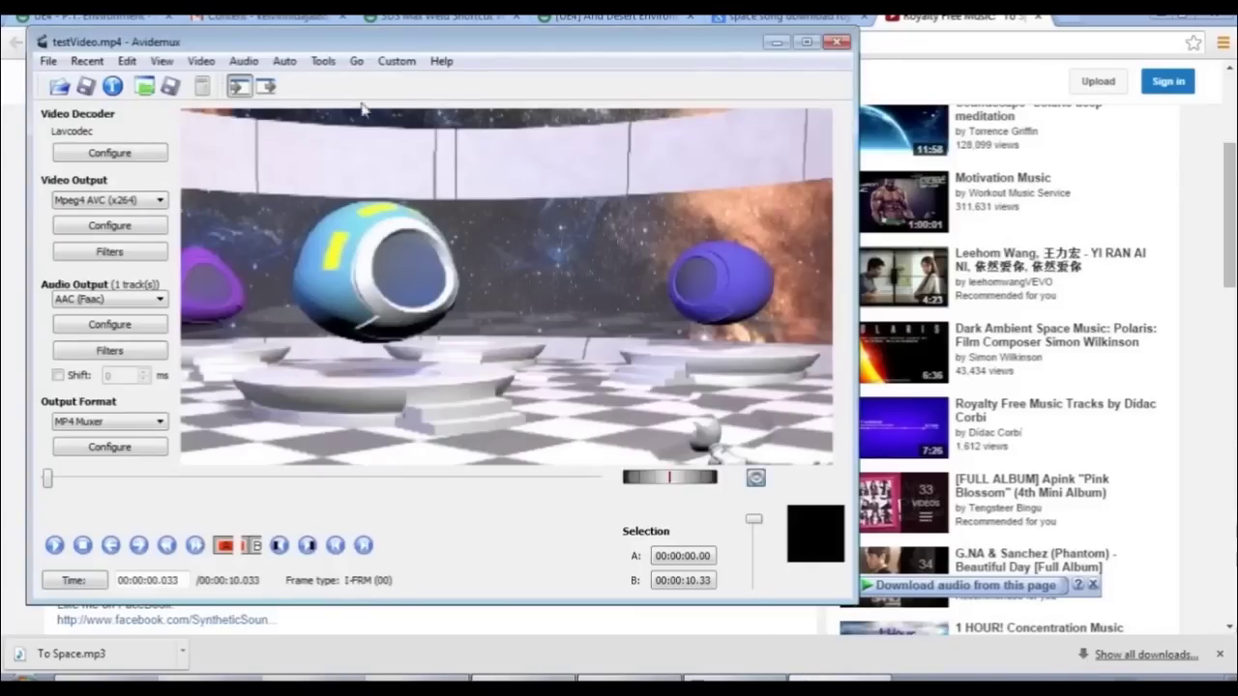
{"action": "left_click", "coordinate": [242, 61]}
{"action": "left_click", "coordinate": [276, 83]}
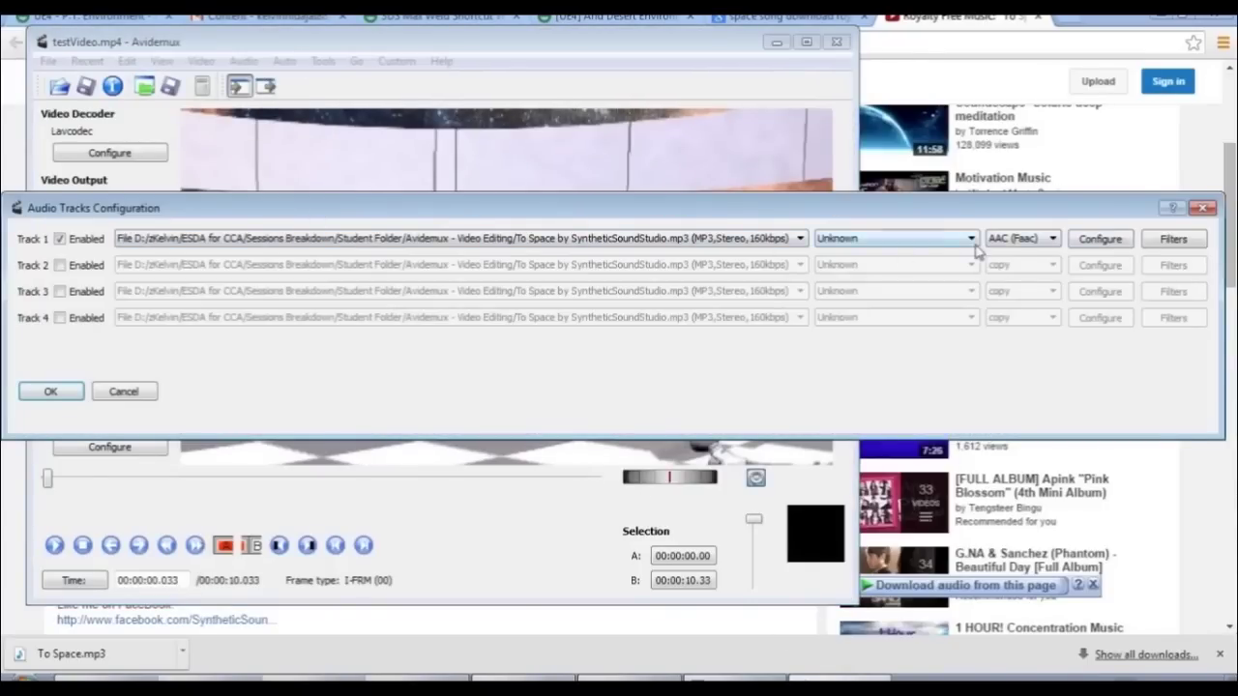
{"action": "left_click", "coordinate": [1203, 209]}
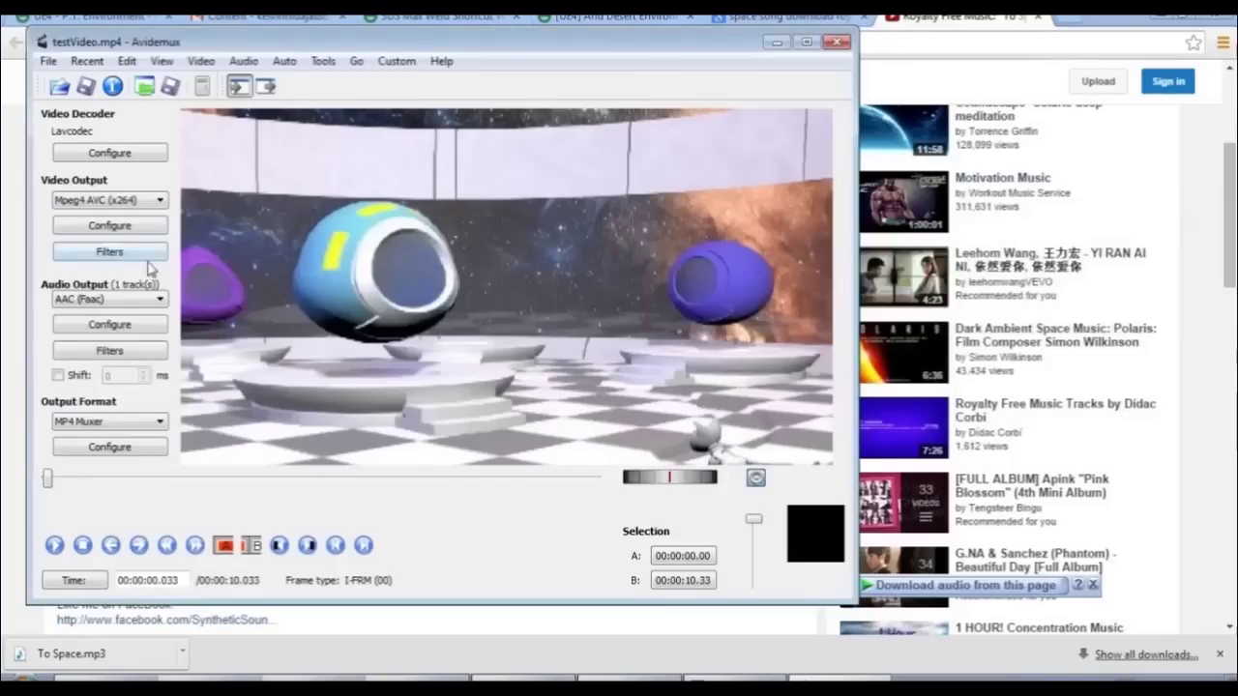
{"action": "left_click", "coordinate": [120, 300]}
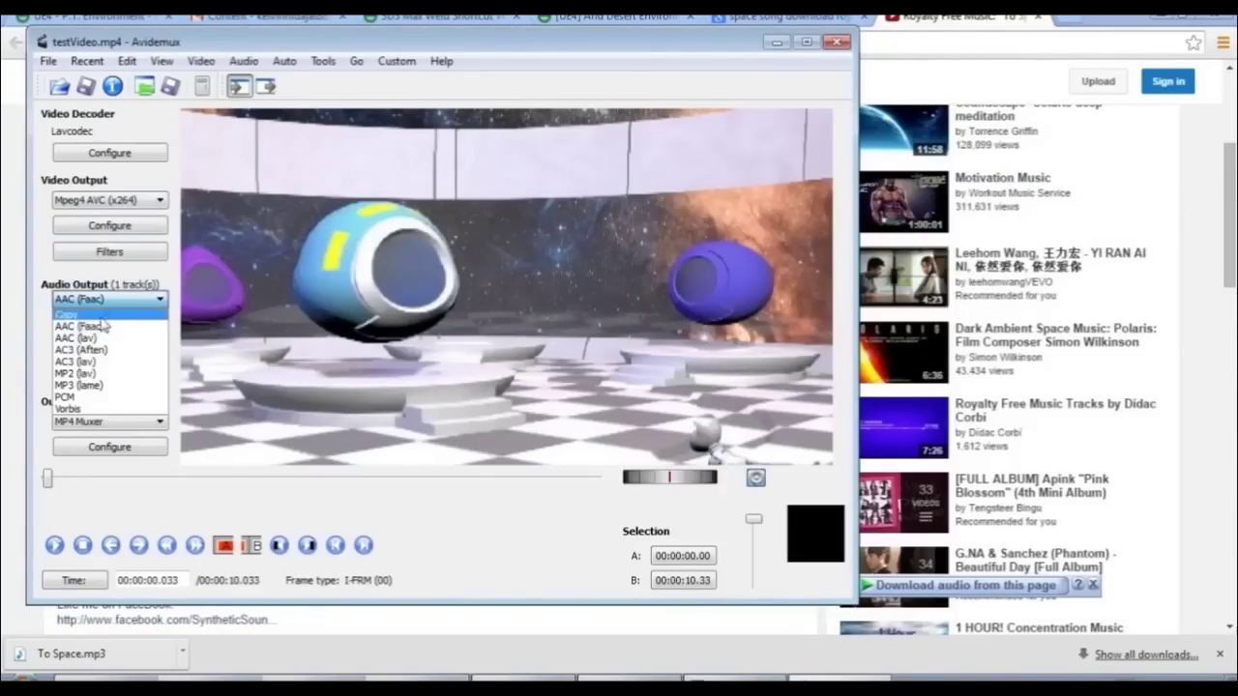
{"action": "left_click", "coordinate": [93, 329]}
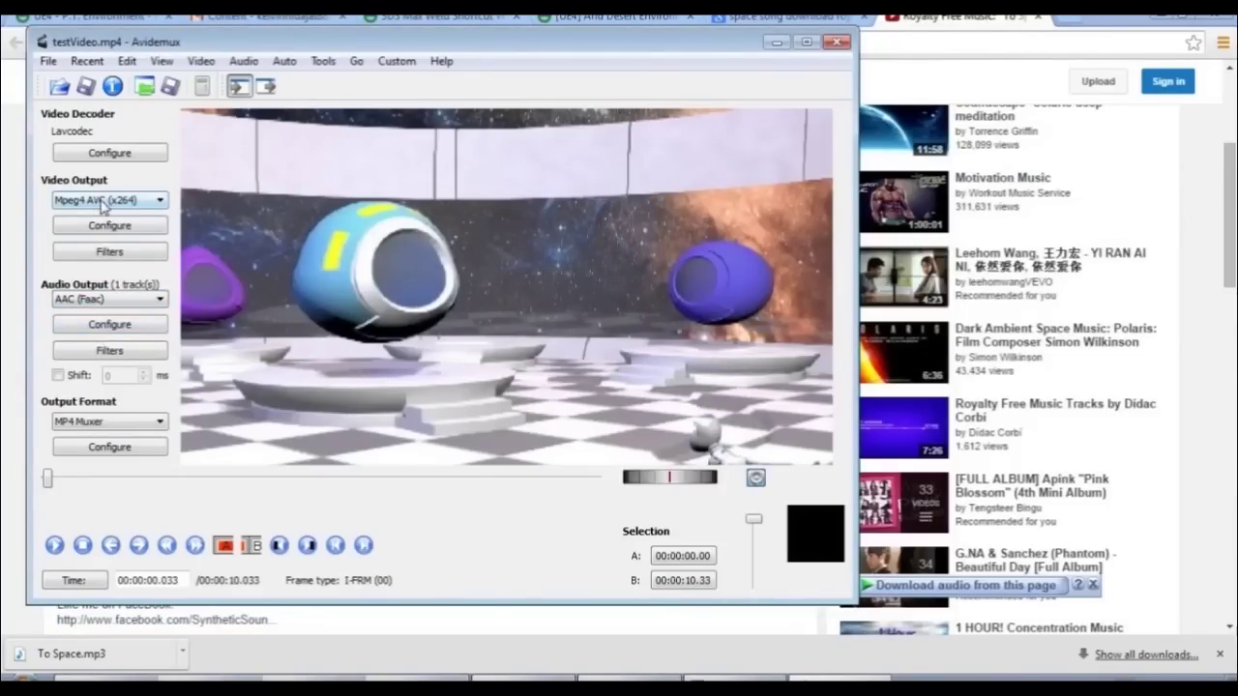
Step: Add the Resample FPS video filter to testVideo.mp4 with a new frame rate of 25 fps
{"action": "left_click", "coordinate": [206, 62]}
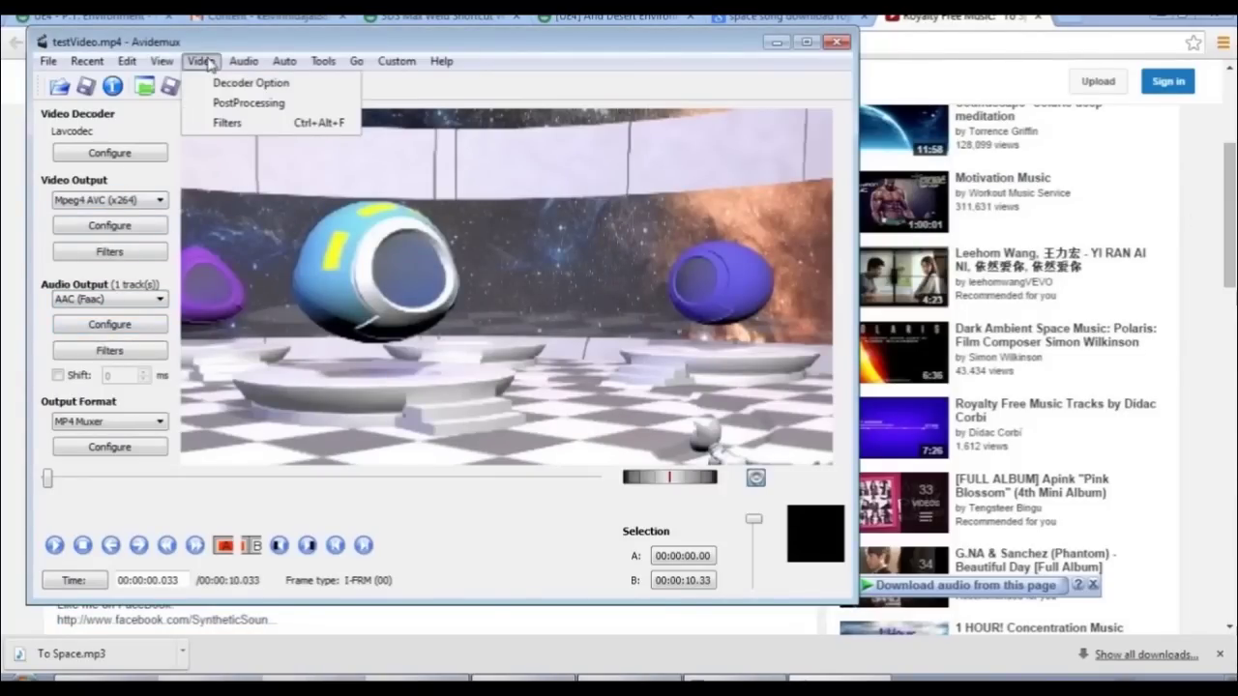
{"action": "left_click", "coordinate": [222, 123]}
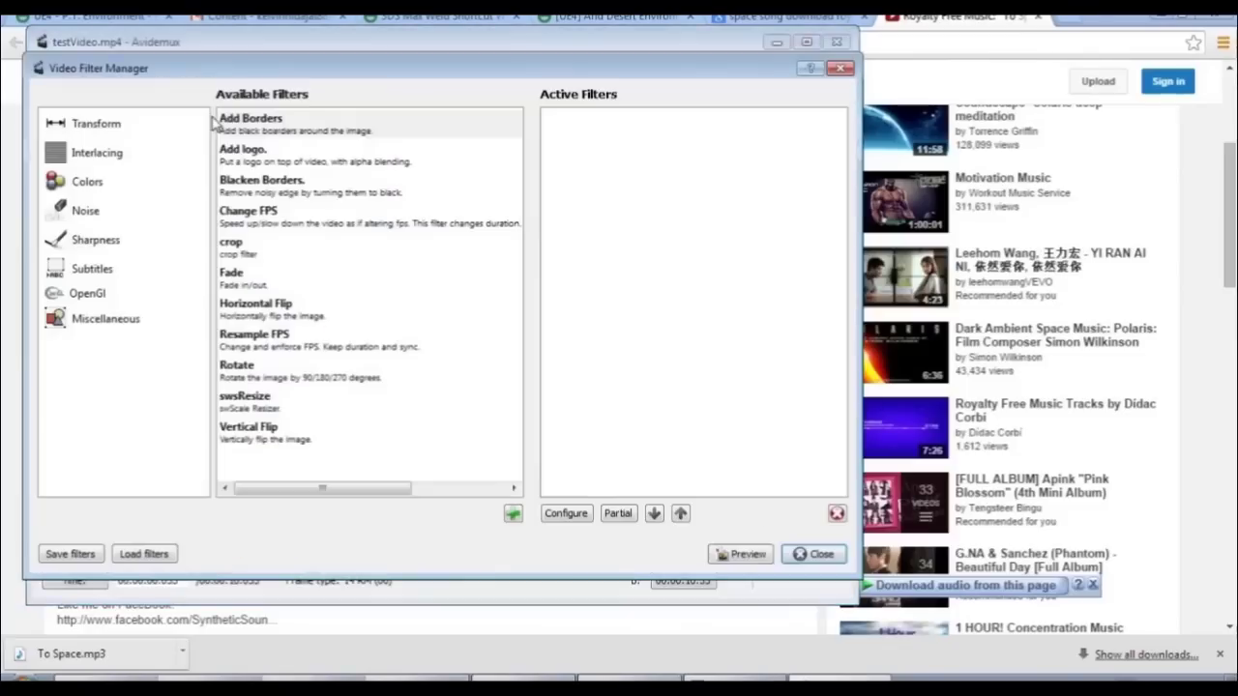
{"action": "left_click", "coordinate": [277, 341]}
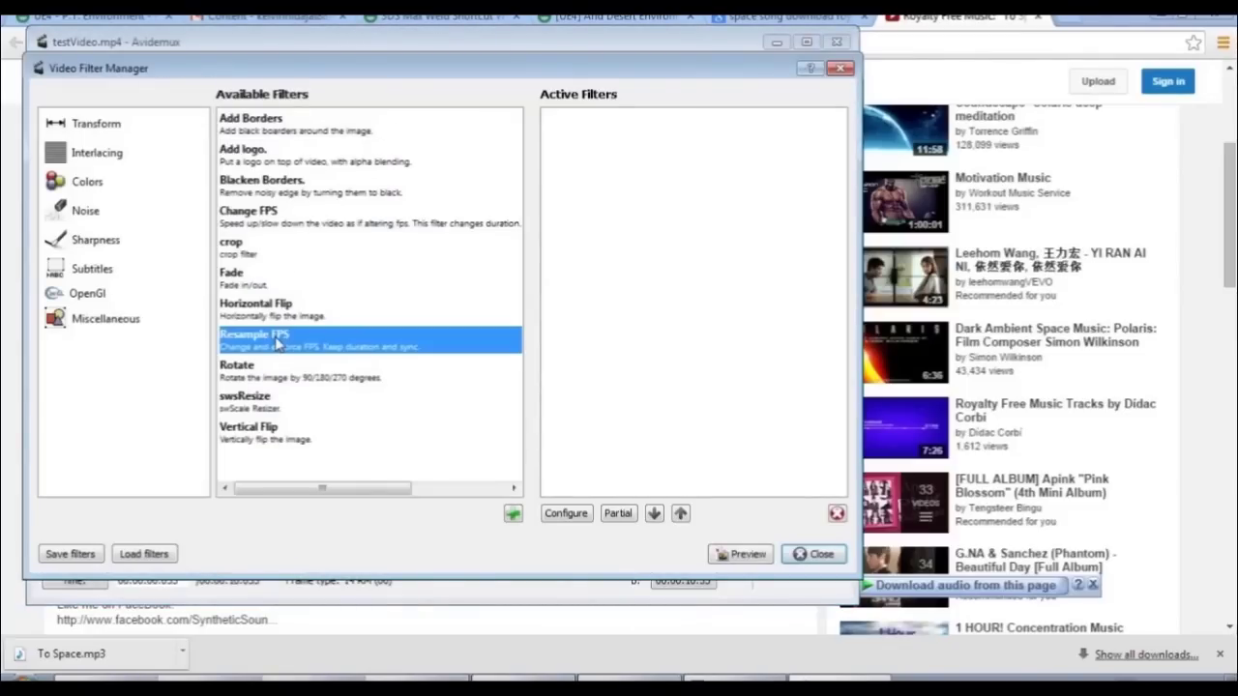
{"action": "left_click", "coordinate": [296, 222]}
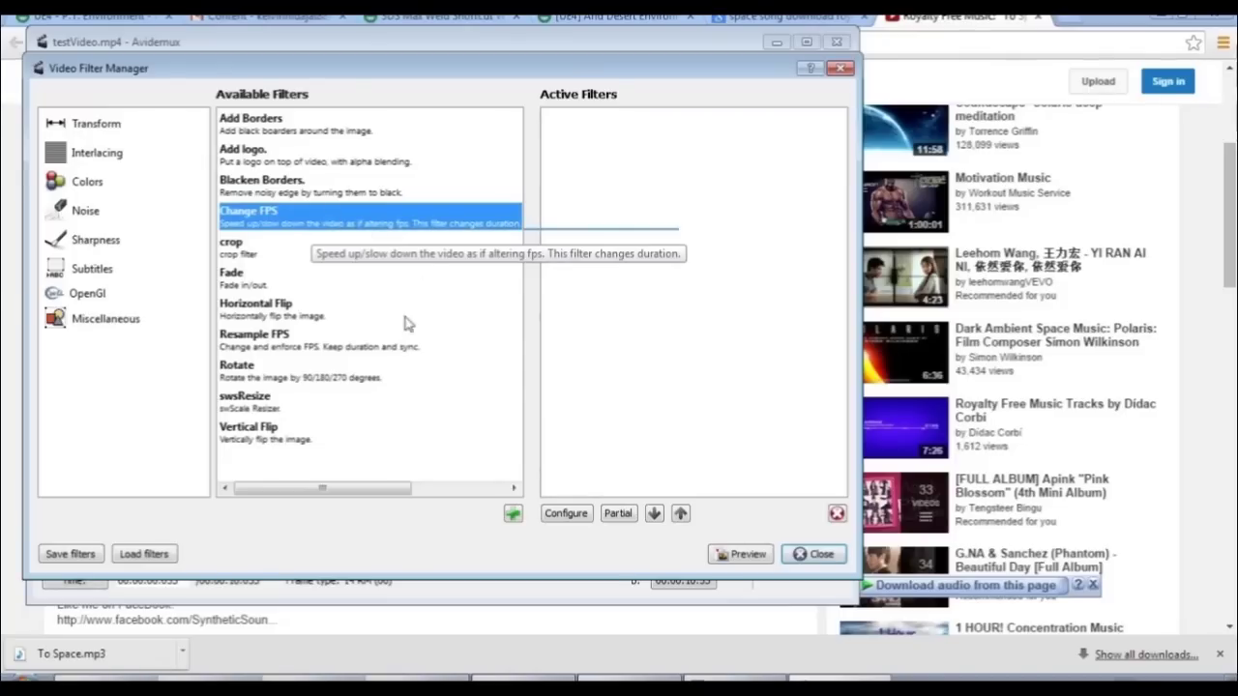
{"action": "left_click", "coordinate": [287, 346]}
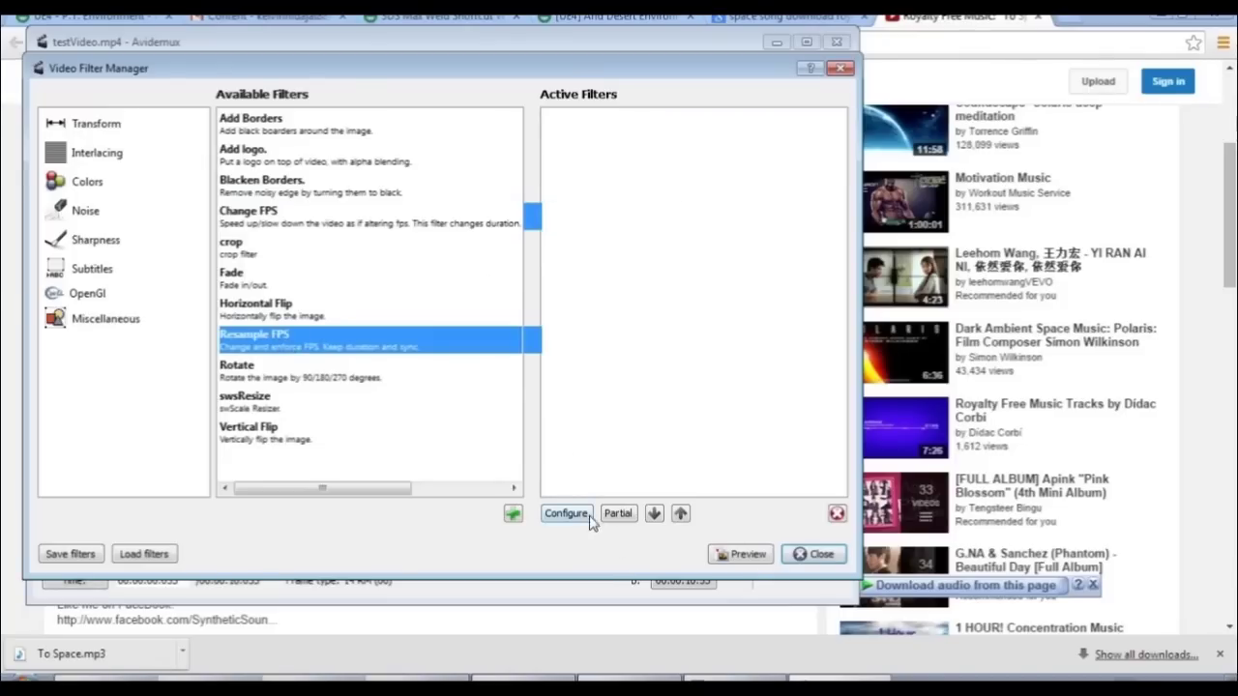
{"action": "left_click", "coordinate": [513, 513]}
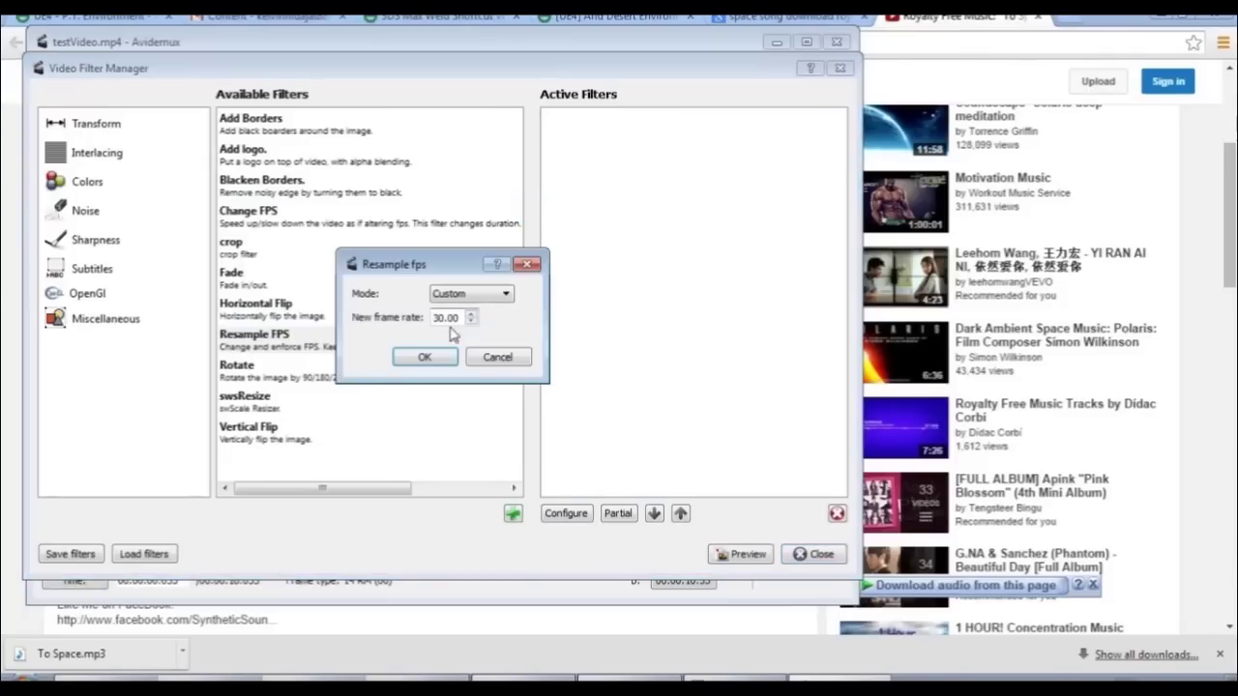
{"action": "left_click_drag", "start_coordinate": [459, 319], "coordinate": [428, 321]}
{"action": "left_click", "coordinate": [429, 357]}
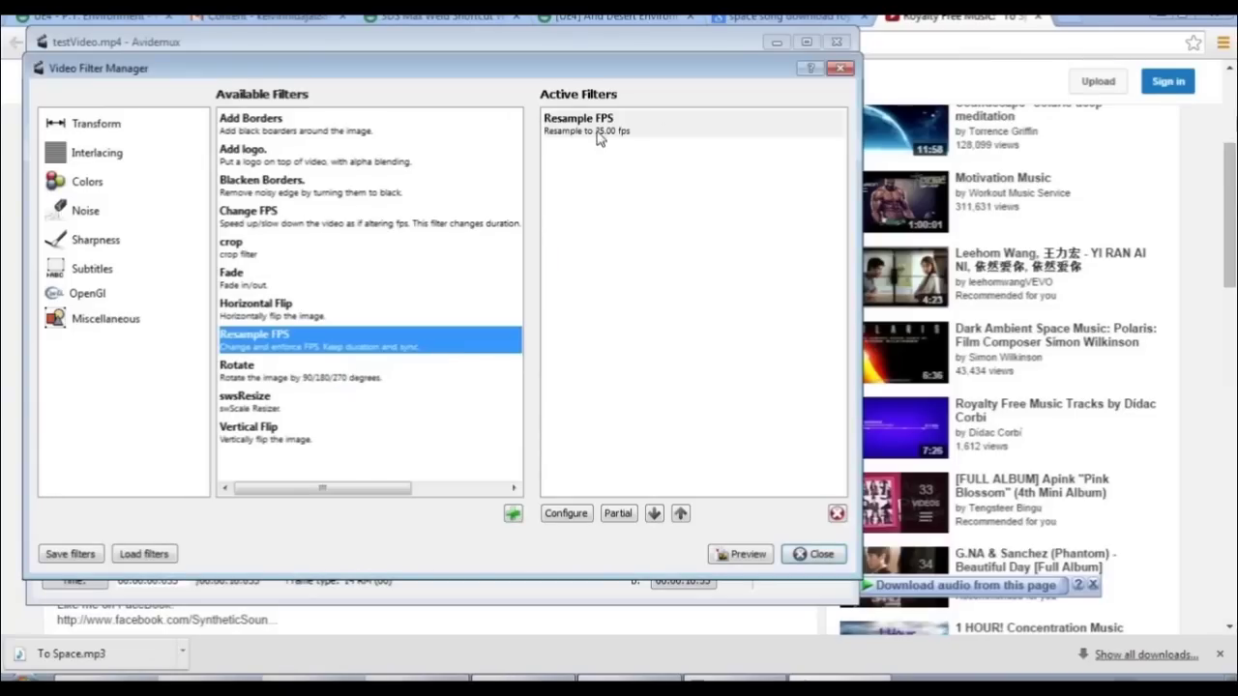
{"action": "left_click", "coordinate": [800, 553]}
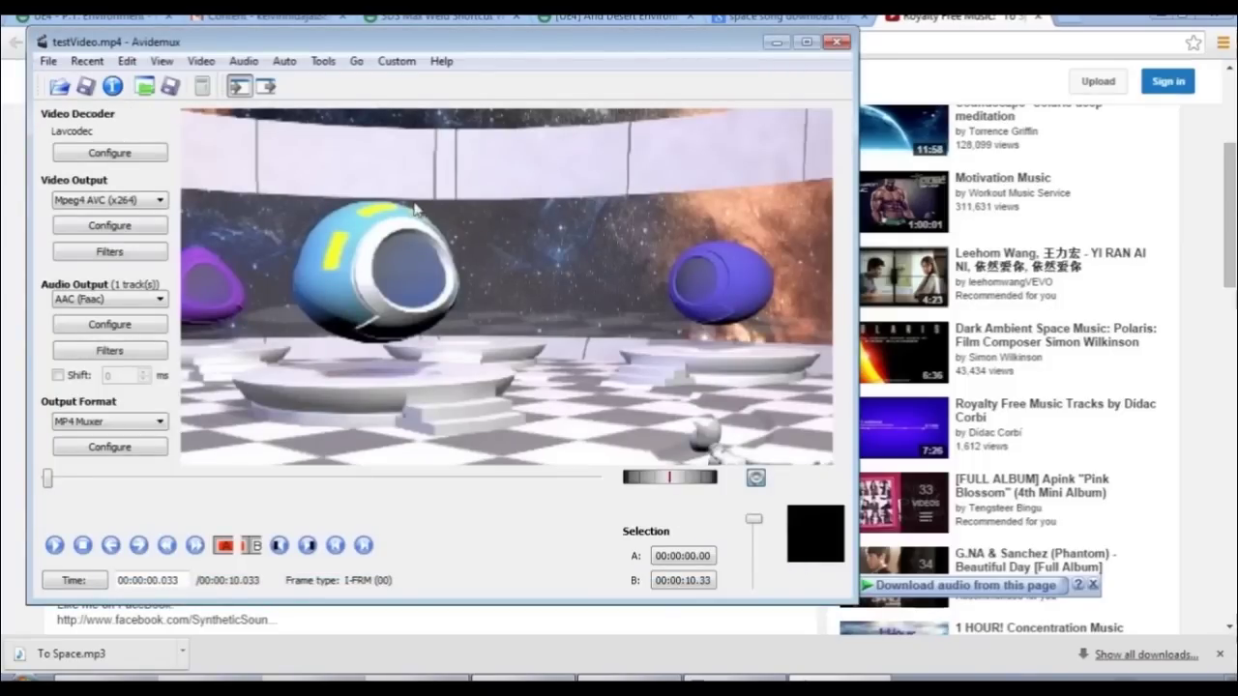
Step: Save the video as cutVideo2.mp4 beside cutVideo.mp4 in the student's folder within StudentSaveFiles
{"action": "left_click", "coordinate": [85, 86]}
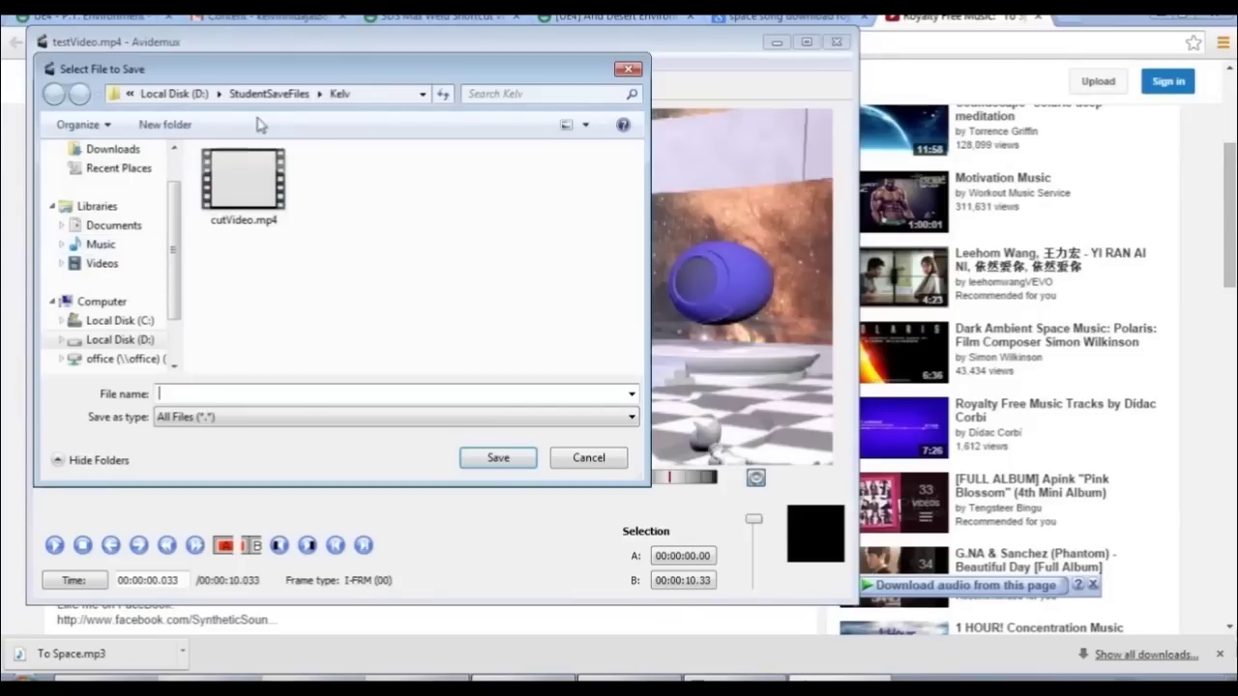
{"action": "left_click", "coordinate": [259, 221]}
{"action": "double_click", "coordinate": [203, 397]}
{"action": "left_click", "coordinate": [202, 396]}
{"action": "type", "text": "2"}
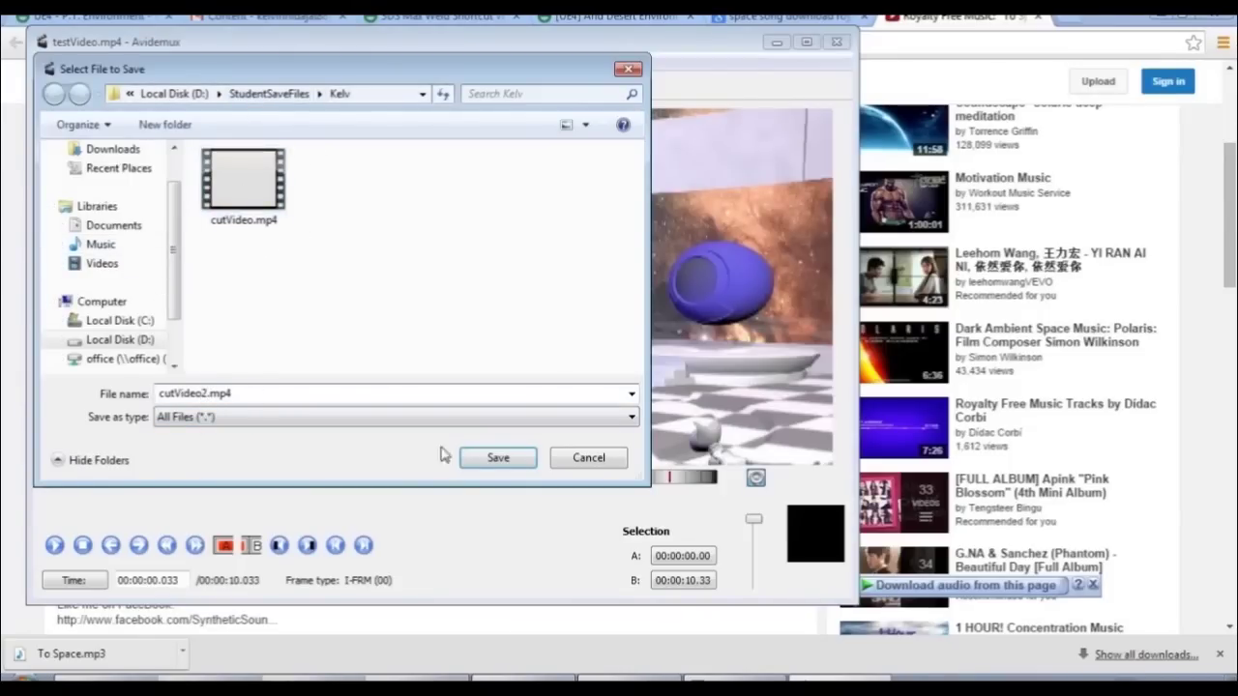
{"action": "key", "text": "Return"}
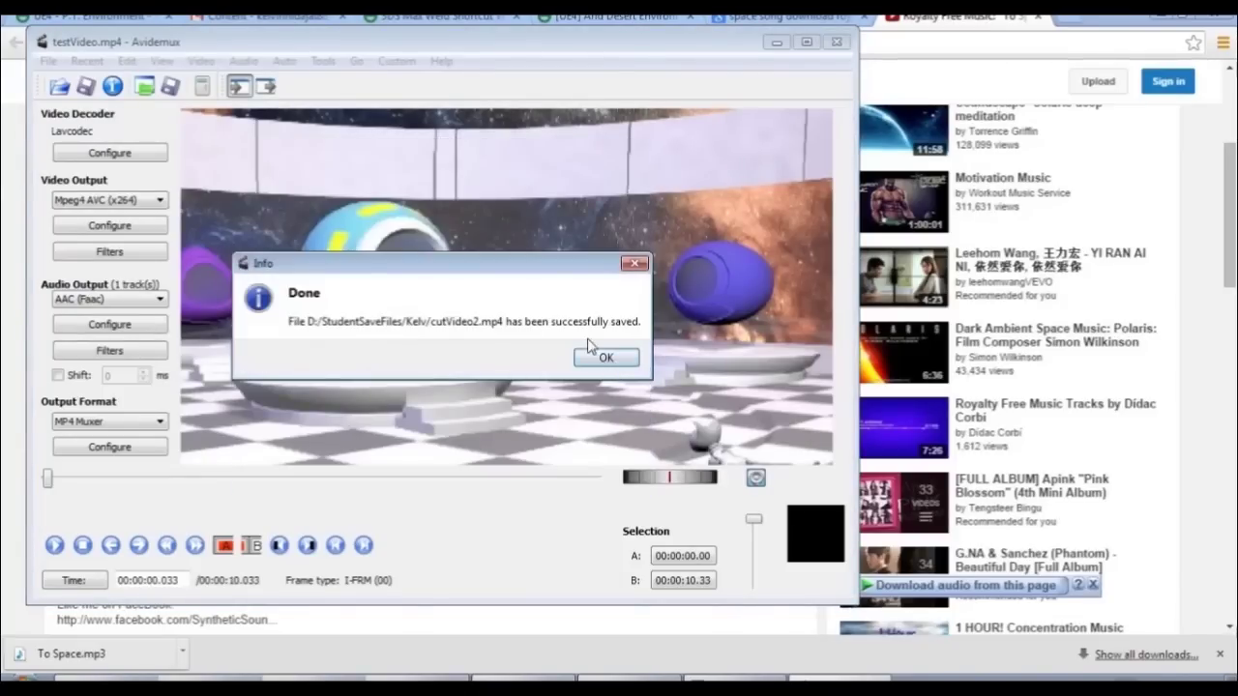
{"action": "left_click", "coordinate": [624, 354]}
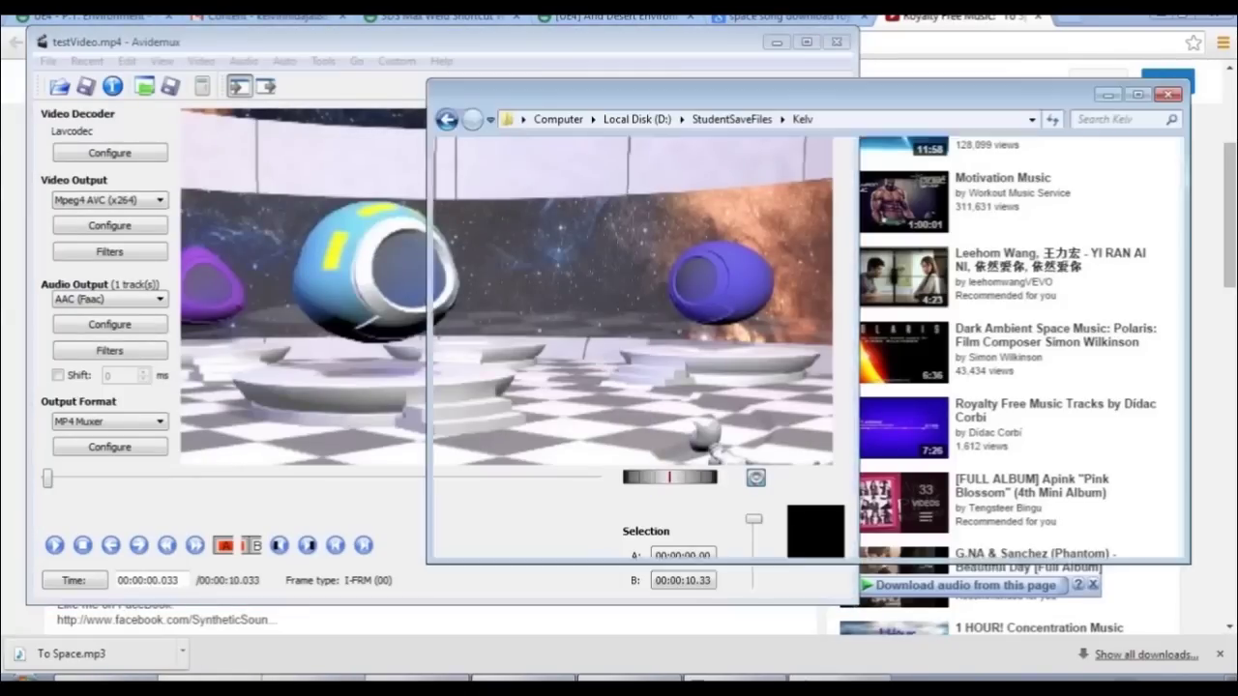
Step: Play cutVideo2.mp4 from its save folder to check the picture and sound, and return to Avidemux
{"action": "double_click", "coordinate": [896, 261]}
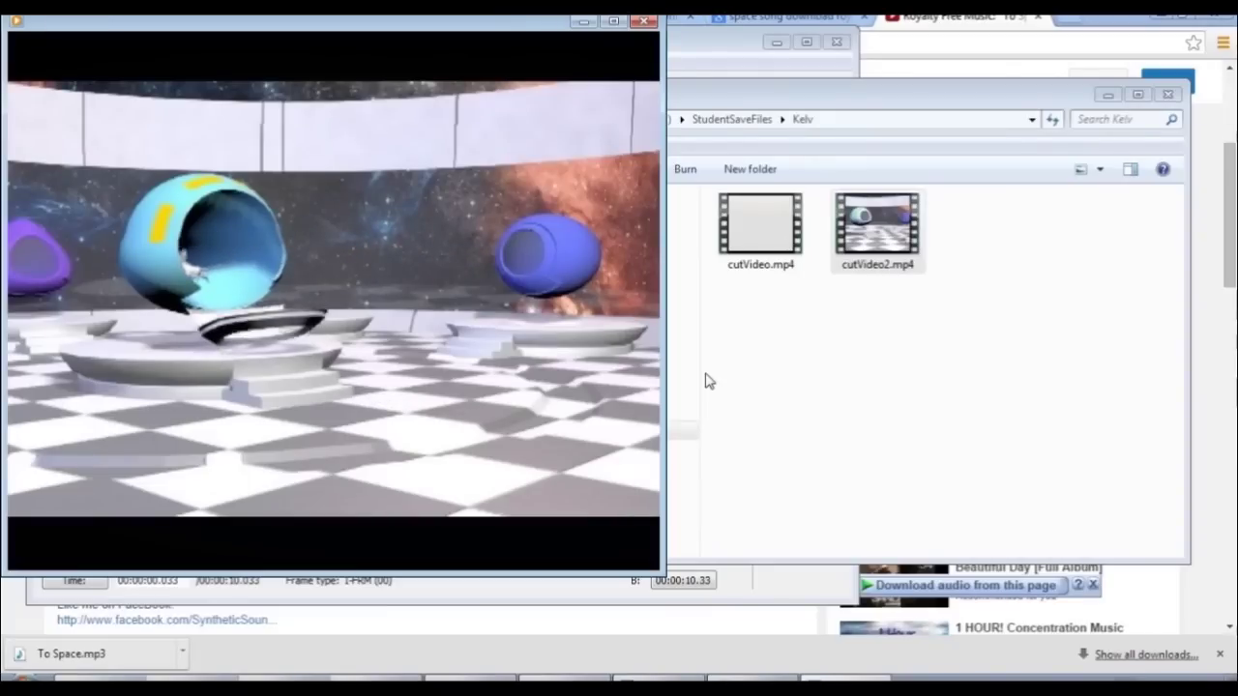
{"action": "left_click", "coordinate": [643, 20]}
{"action": "left_click", "coordinate": [648, 42]}
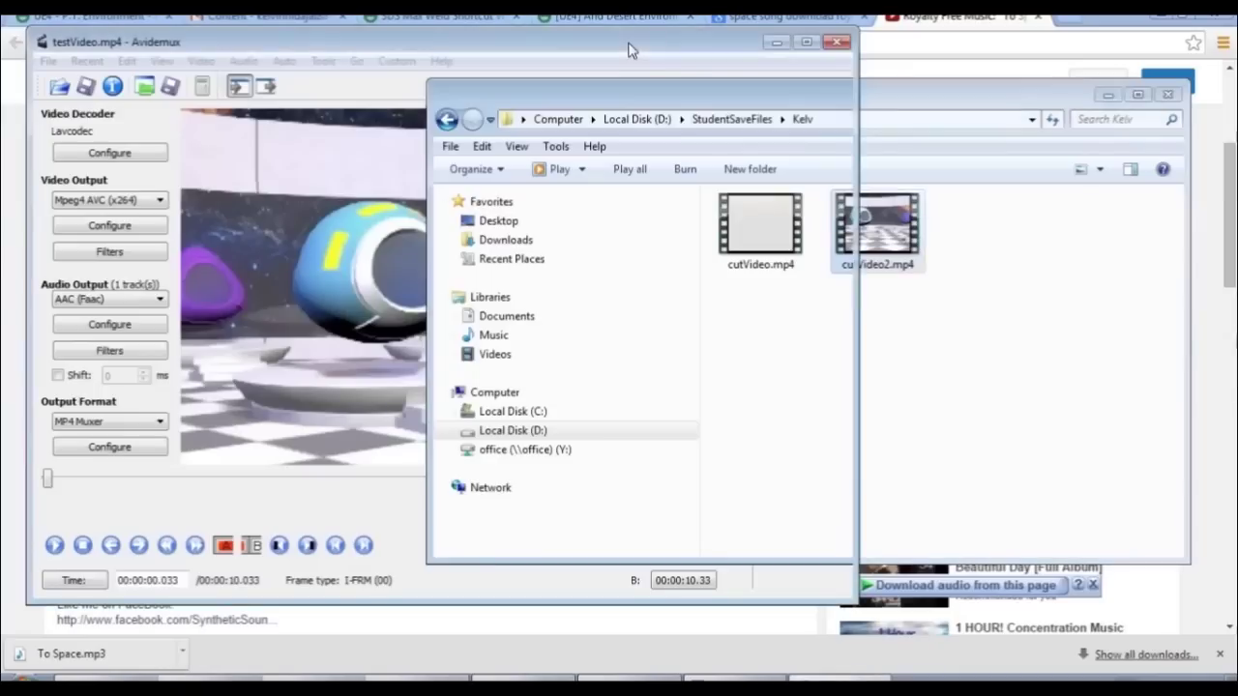
Step: Open cutVideo2.mp4 from the student's folder within StudentSaveFiles and check its video and audio properties
{"action": "left_click", "coordinate": [47, 60]}
{"action": "left_click", "coordinate": [82, 87]}
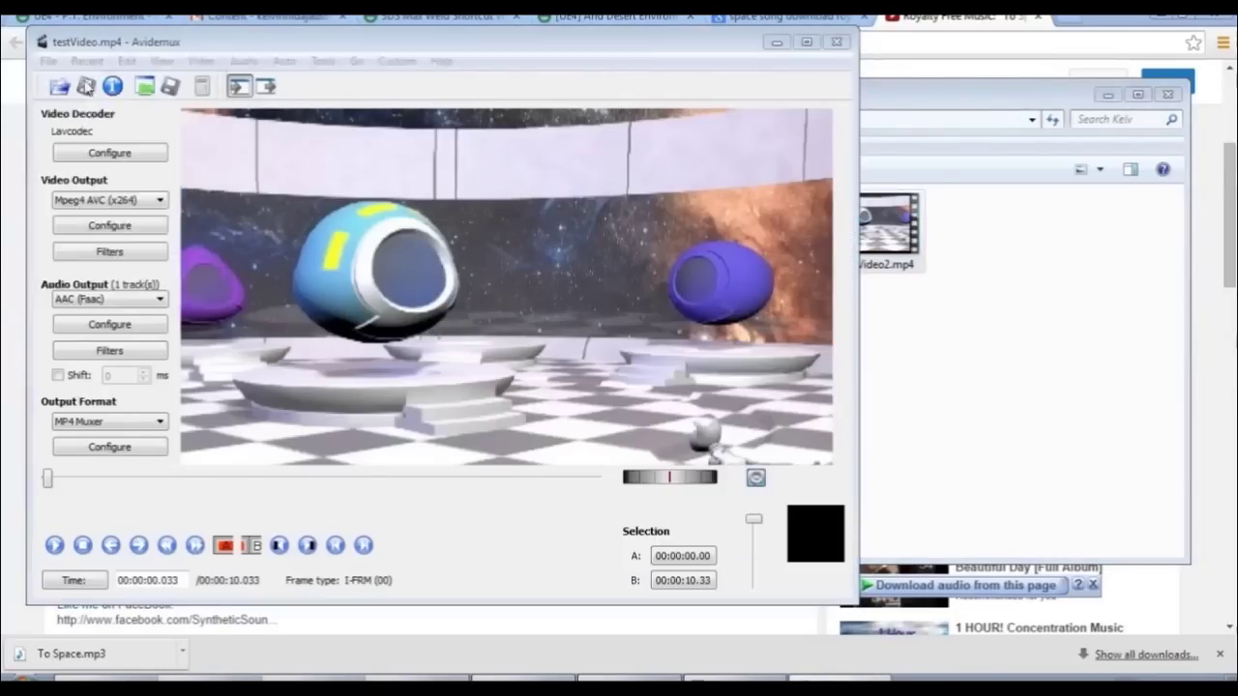
{"action": "left_click", "coordinate": [120, 386]}
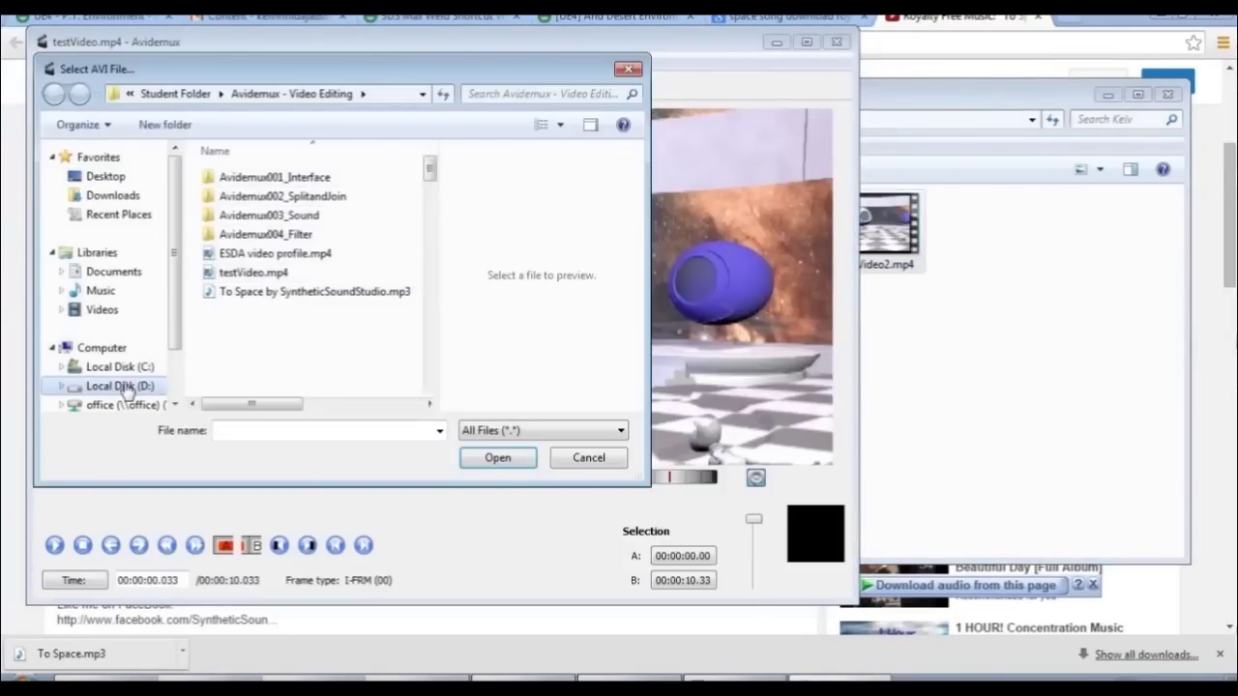
{"action": "double_click", "coordinate": [257, 242]}
{"action": "double_click", "coordinate": [237, 182]}
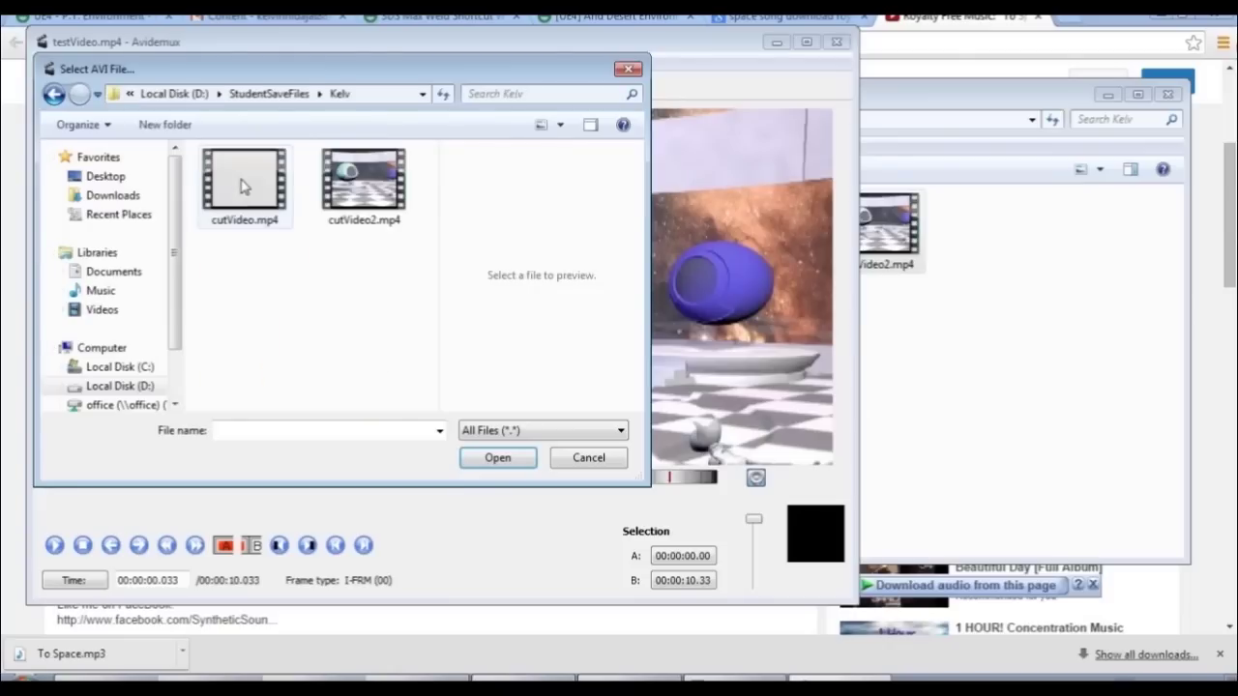
{"action": "left_click", "coordinate": [361, 184]}
{"action": "left_click", "coordinate": [495, 459]}
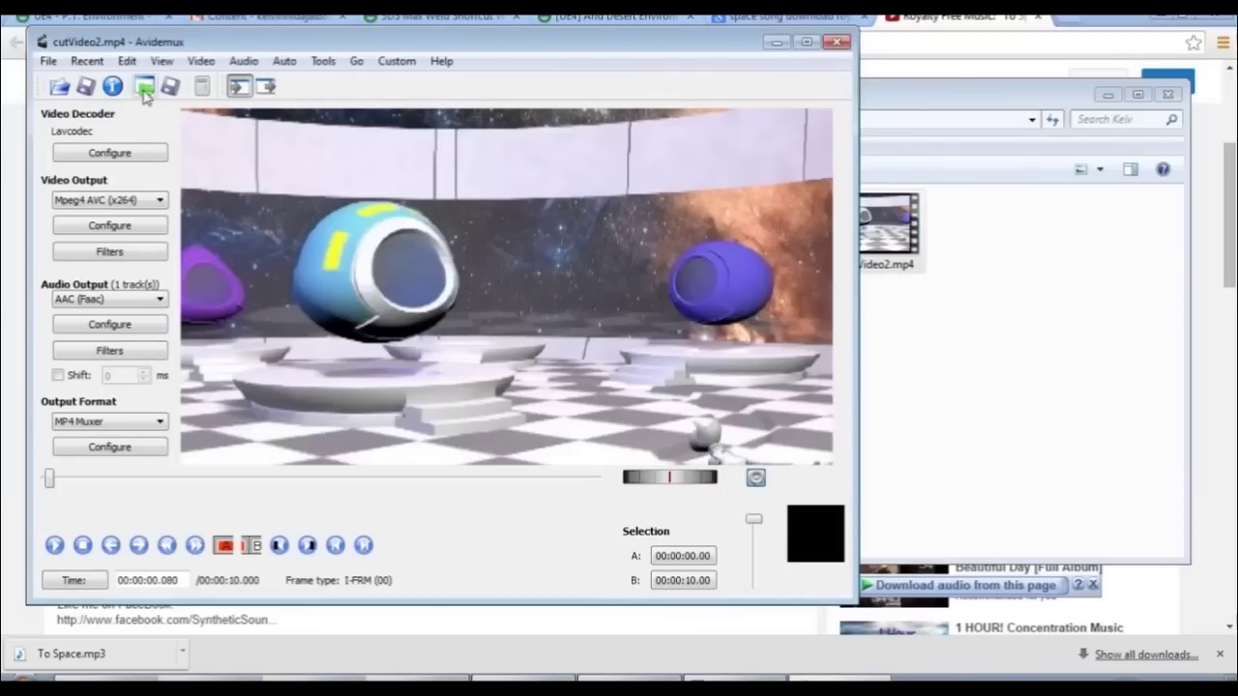
{"action": "left_click", "coordinate": [112, 86]}
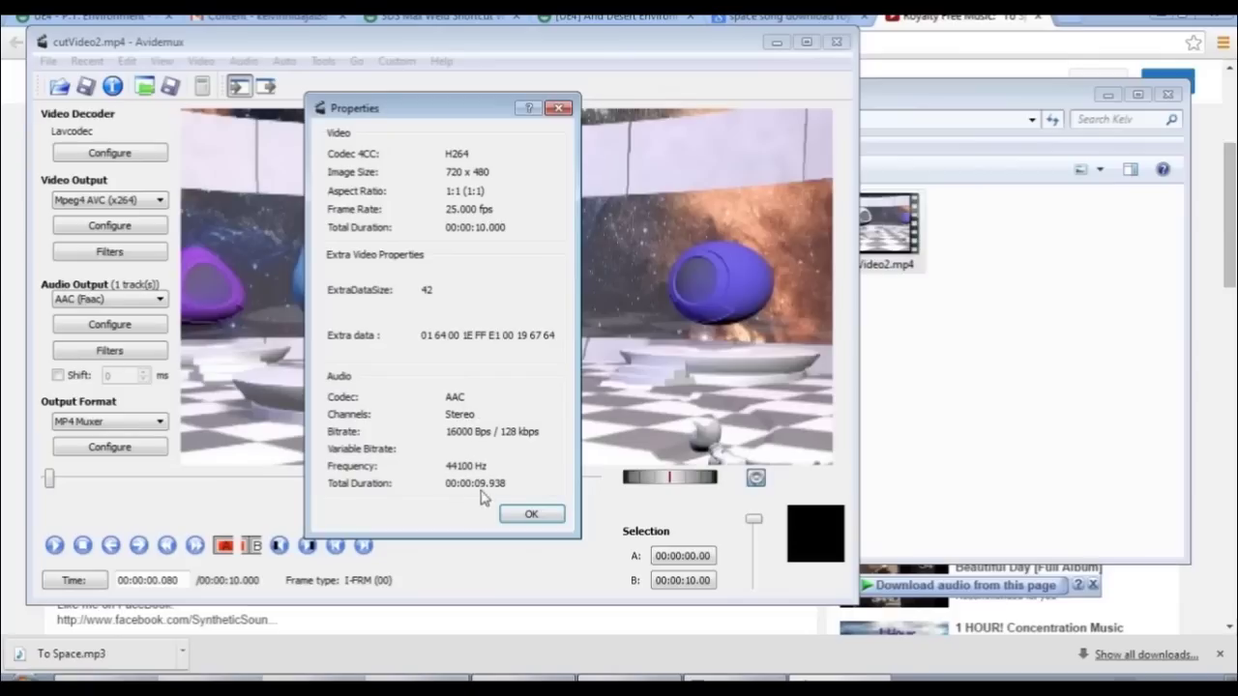
{"action": "left_click", "coordinate": [529, 515]}
Step: Append cutVideo.mp4 to the end of cutVideo2.mp4
{"action": "left_click", "coordinate": [53, 64]}
{"action": "left_click", "coordinate": [68, 109]}
{"action": "left_click", "coordinate": [224, 186]}
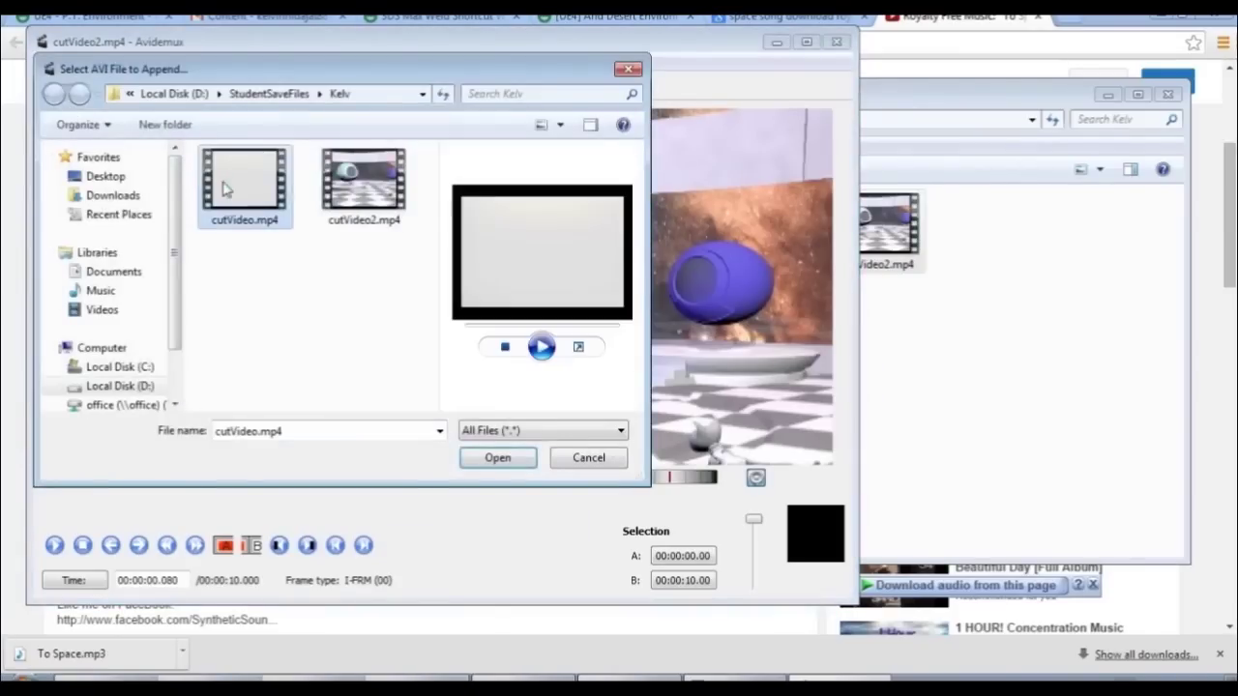
{"action": "left_click", "coordinate": [487, 462]}
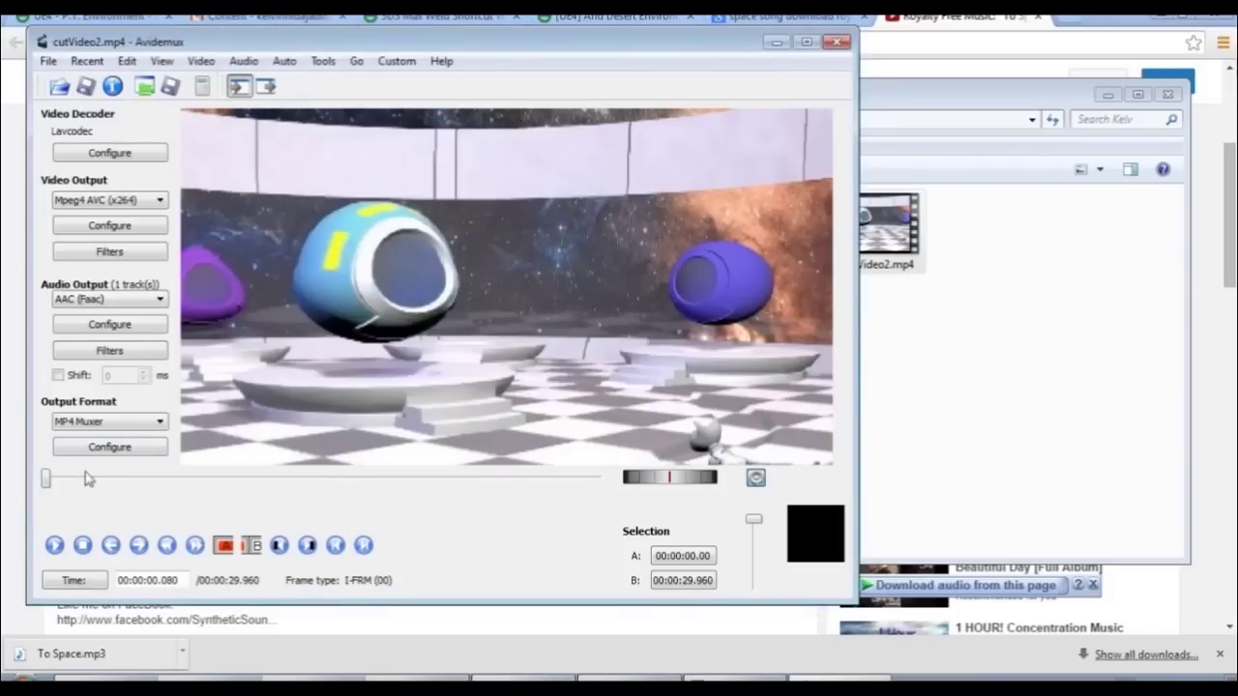
Step: Scrub through the joined video and play it from the beginning
{"action": "left_click_drag", "start_coordinate": [47, 478], "coordinate": [231, 481]}
{"action": "key", "text": "Home"}
{"action": "left_click", "coordinate": [55, 546]}
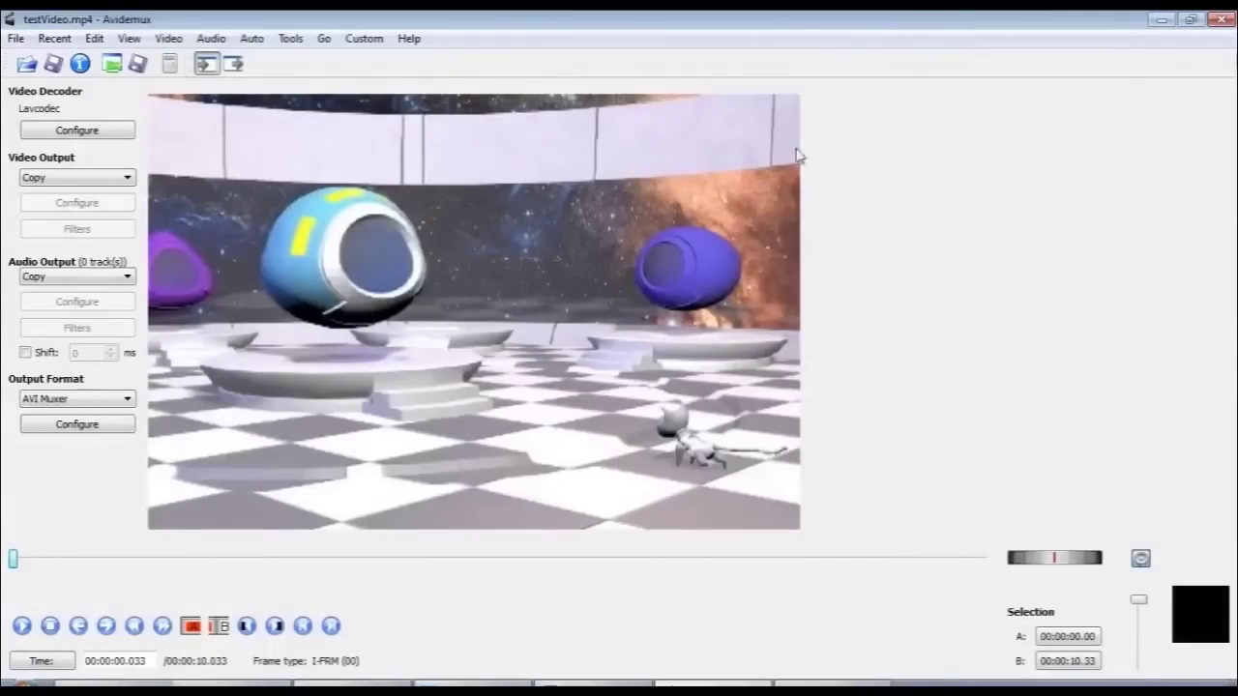
Step: Add the Add Borders filter to testVideo.mp4 with left and top borders of 200, and preview the filter
{"action": "left_click", "coordinate": [169, 39]}
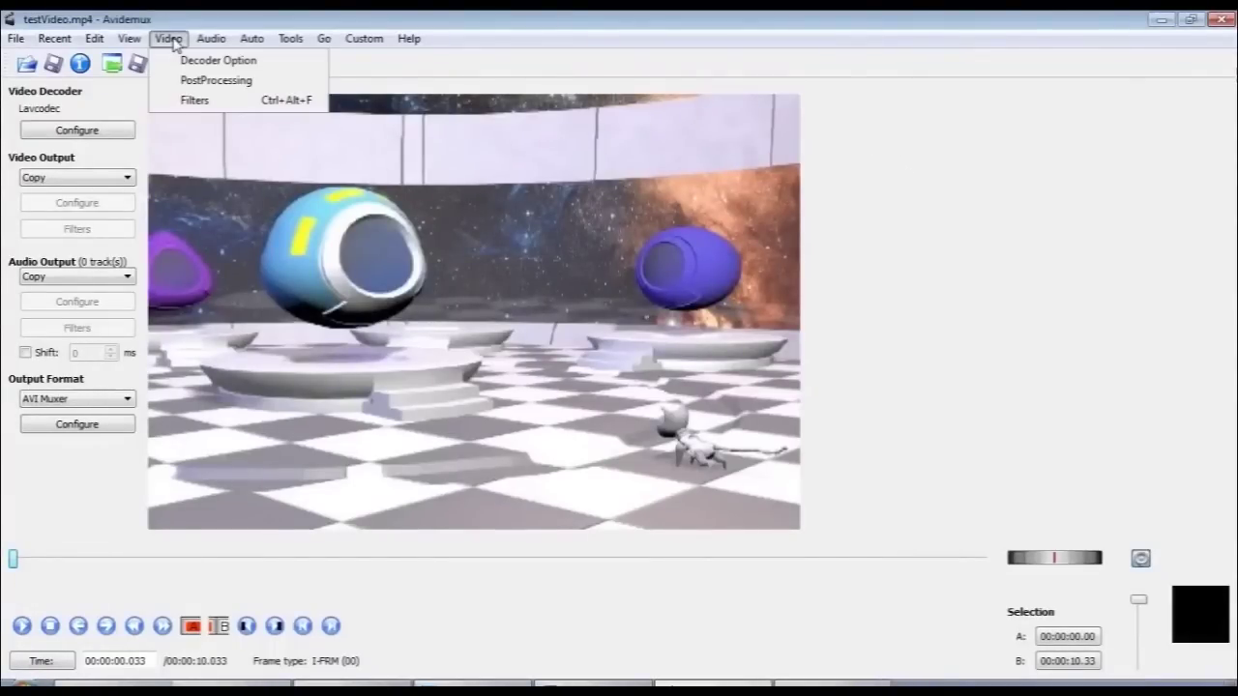
{"action": "left_click", "coordinate": [253, 102]}
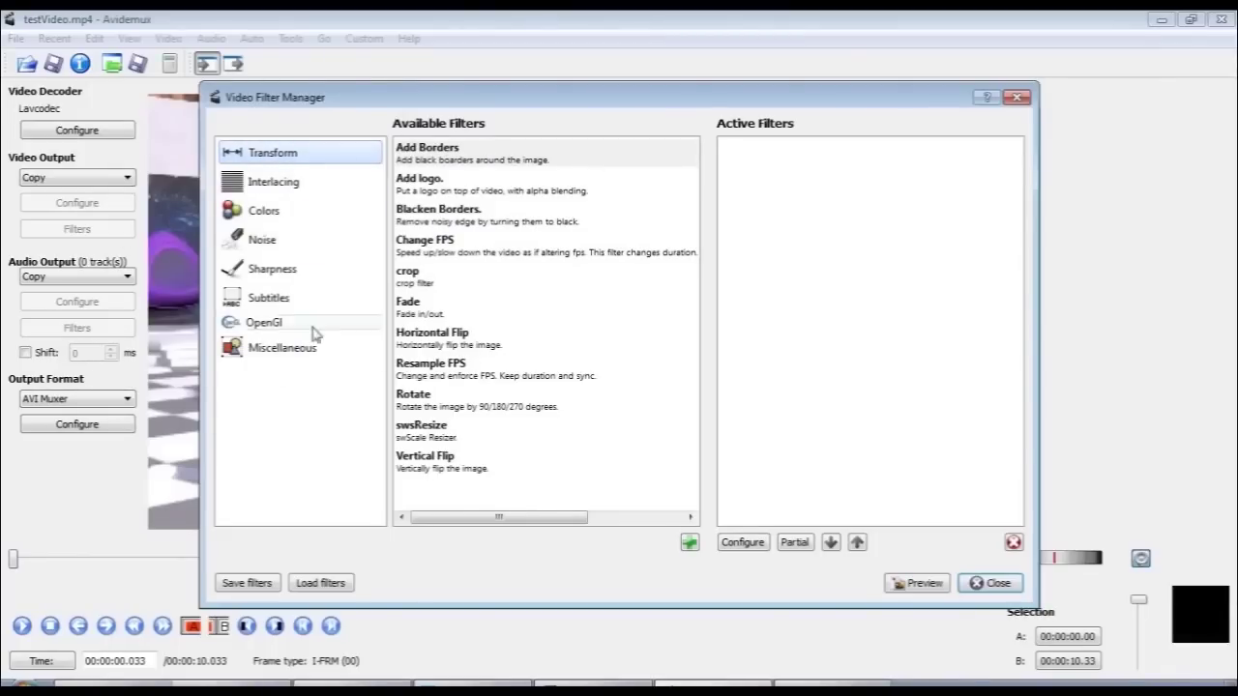
{"action": "left_click", "coordinate": [432, 158]}
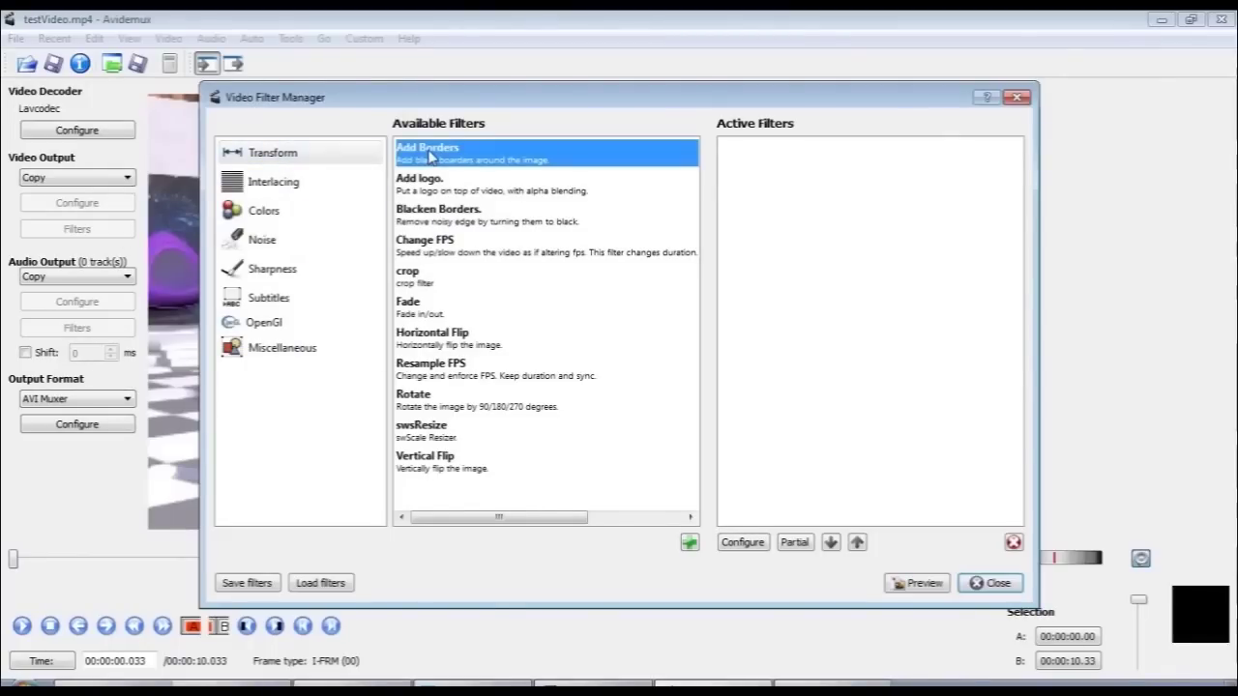
{"action": "left_click", "coordinate": [690, 542]}
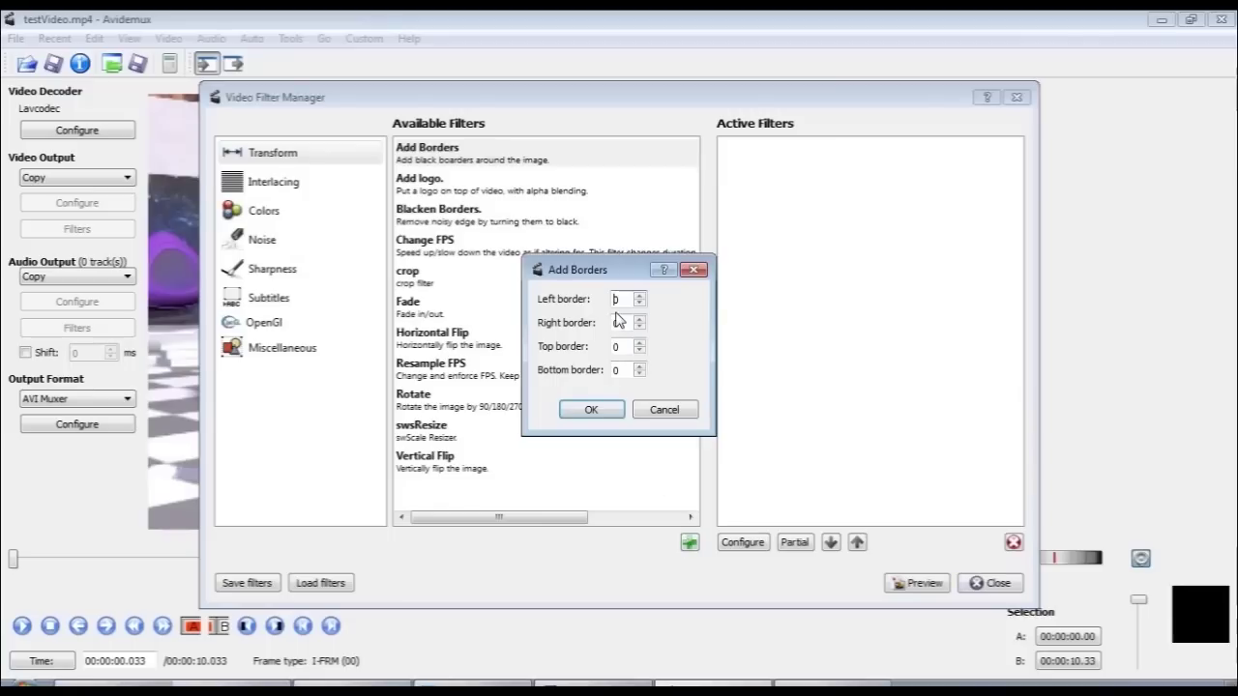
{"action": "type", "text": "200"}
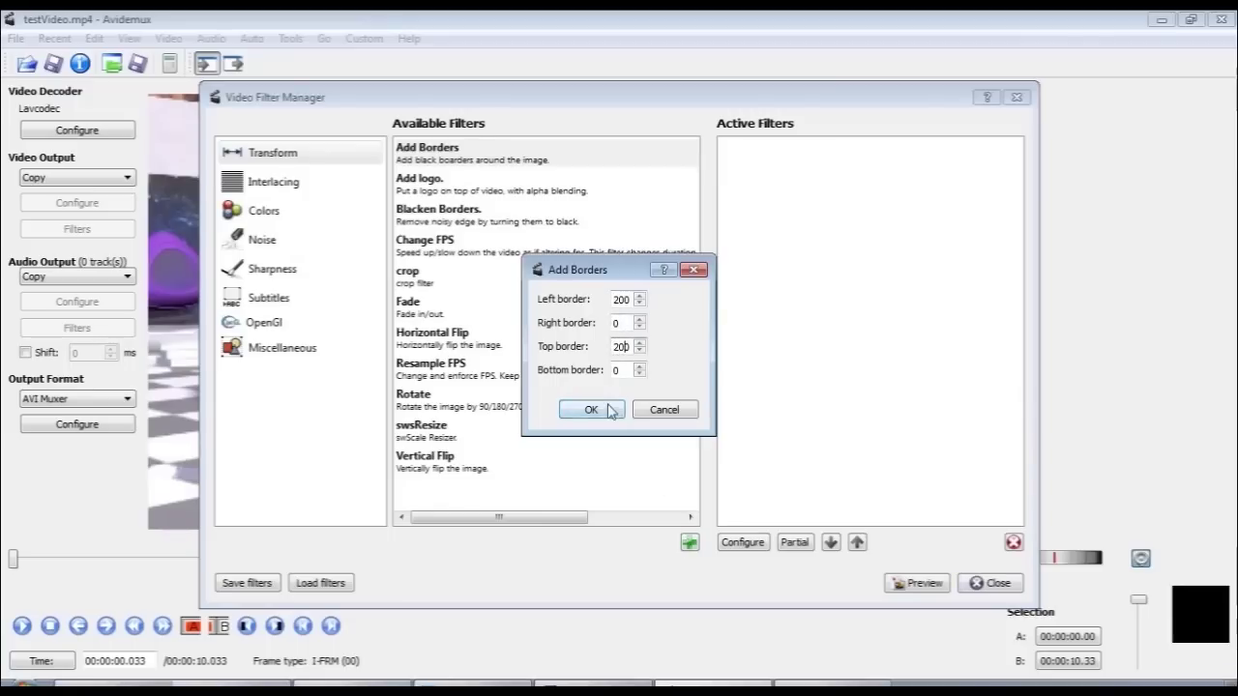
{"action": "left_click", "coordinate": [592, 410]}
{"action": "left_click", "coordinate": [760, 186]}
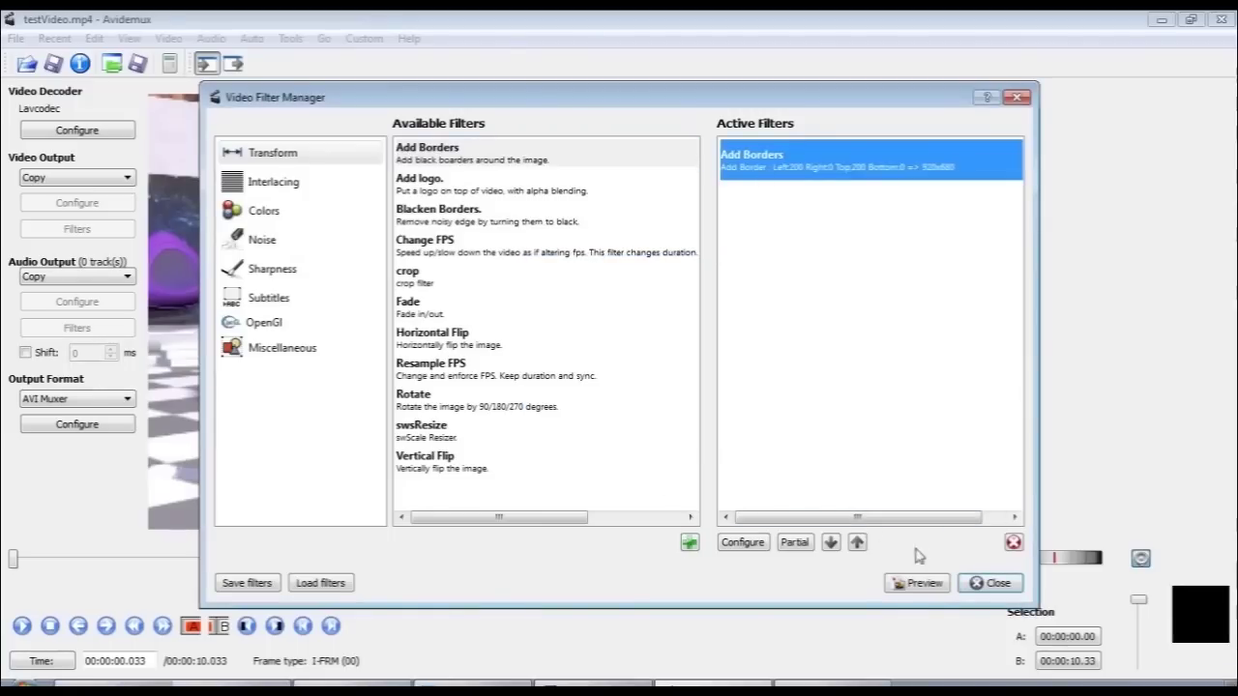
{"action": "left_click", "coordinate": [917, 583]}
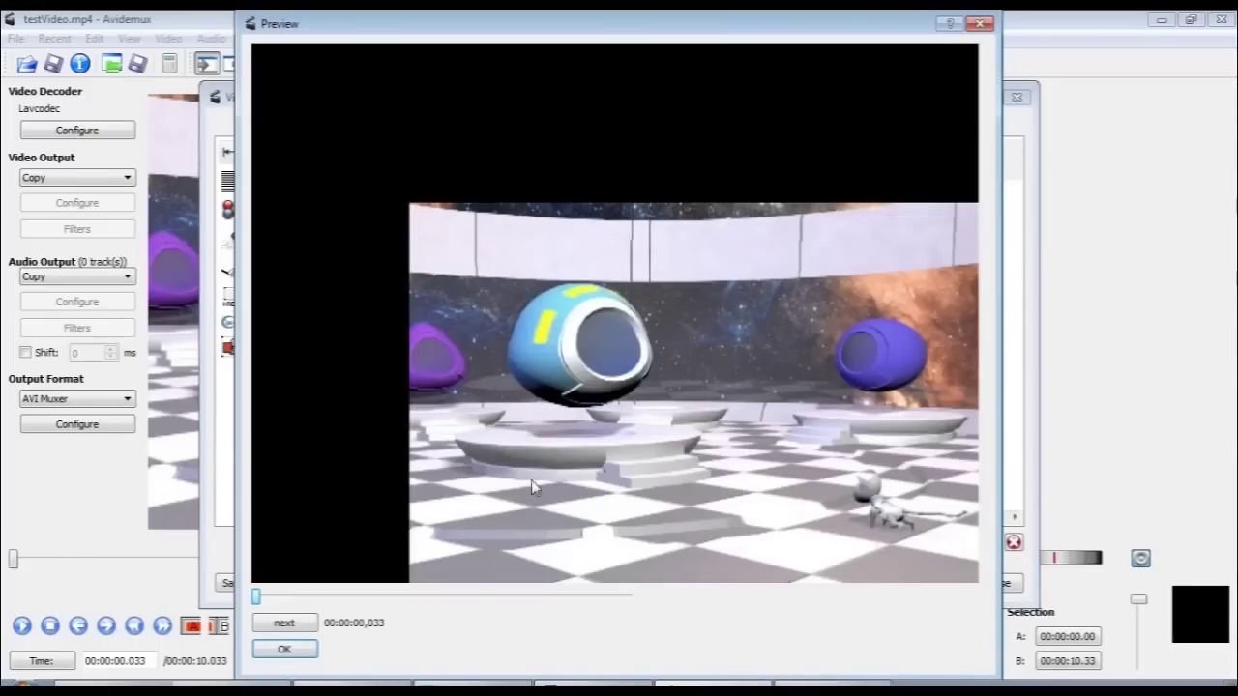
Step: Close the preview and remove the Add Borders filter from the active filters
{"action": "left_click", "coordinate": [285, 649]}
{"action": "right_click", "coordinate": [835, 163]}
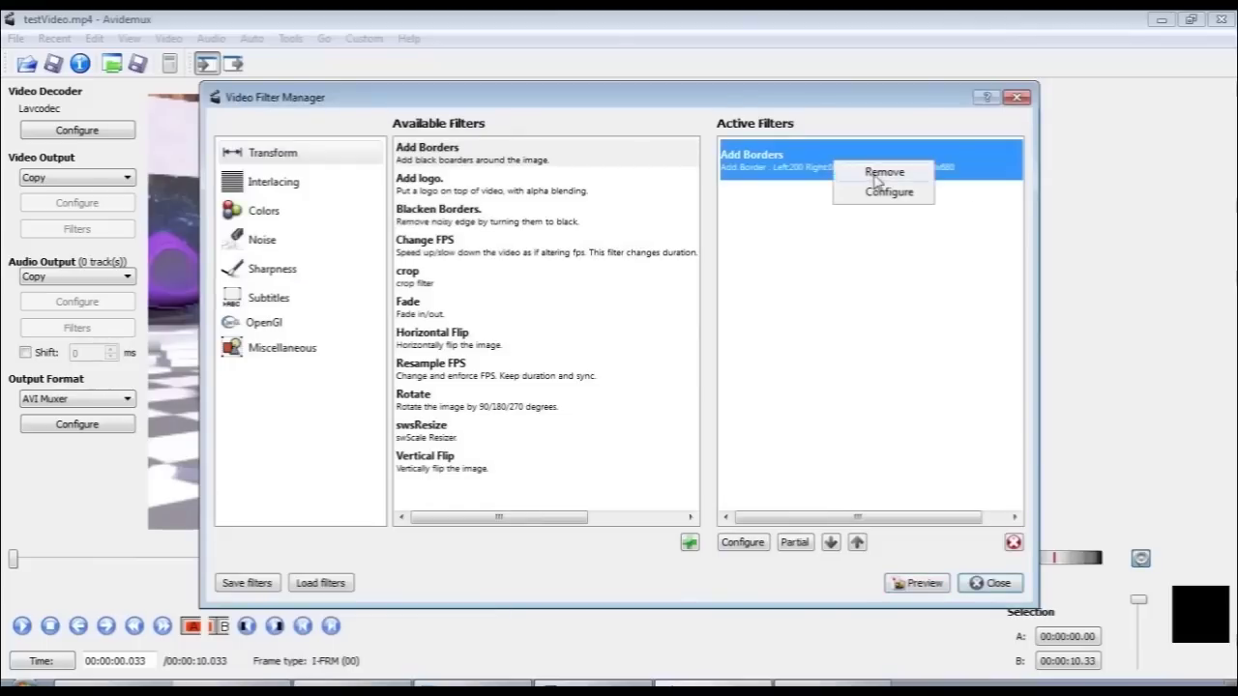
{"action": "left_click", "coordinate": [877, 174]}
Step: Add the Blacken Borders filter with the left and top borders set to 200
{"action": "left_click", "coordinate": [450, 222]}
{"action": "left_click", "coordinate": [690, 544]}
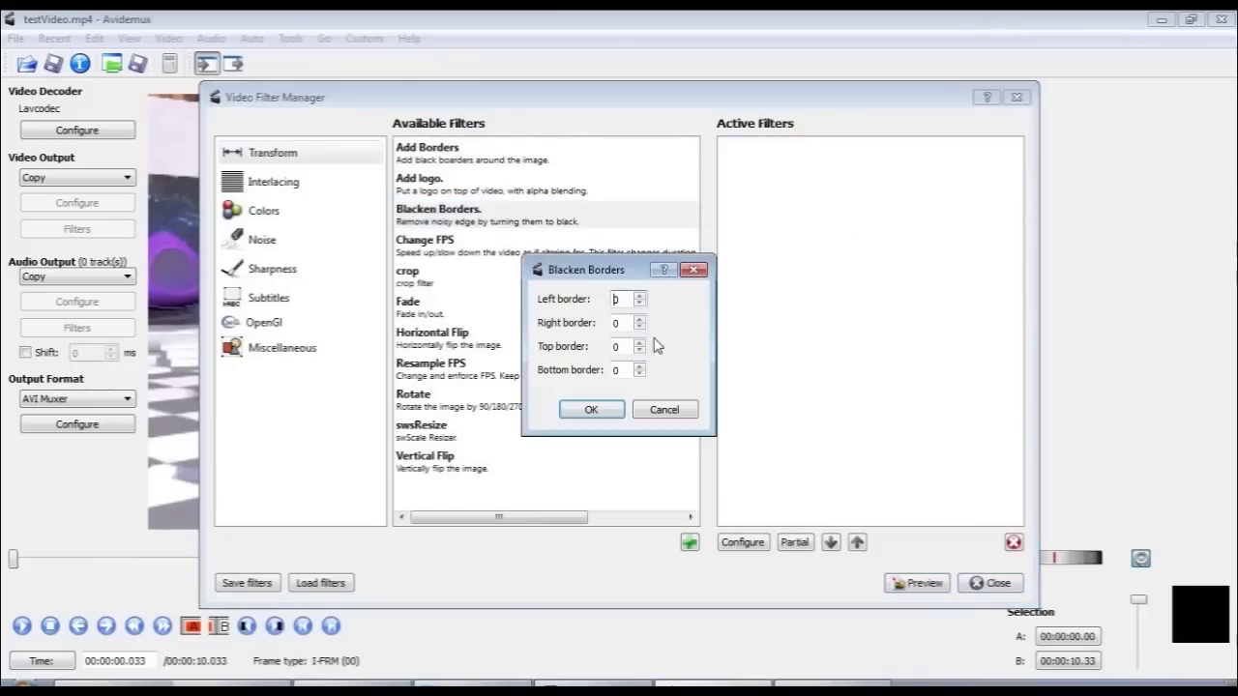
{"action": "left_click", "coordinate": [616, 344]}
{"action": "type", "text": "200"}
{"action": "left_click", "coordinate": [591, 410]}
Step: Preview the blackened borders and remove the Blacken Borders filter
{"action": "left_click", "coordinate": [916, 583]}
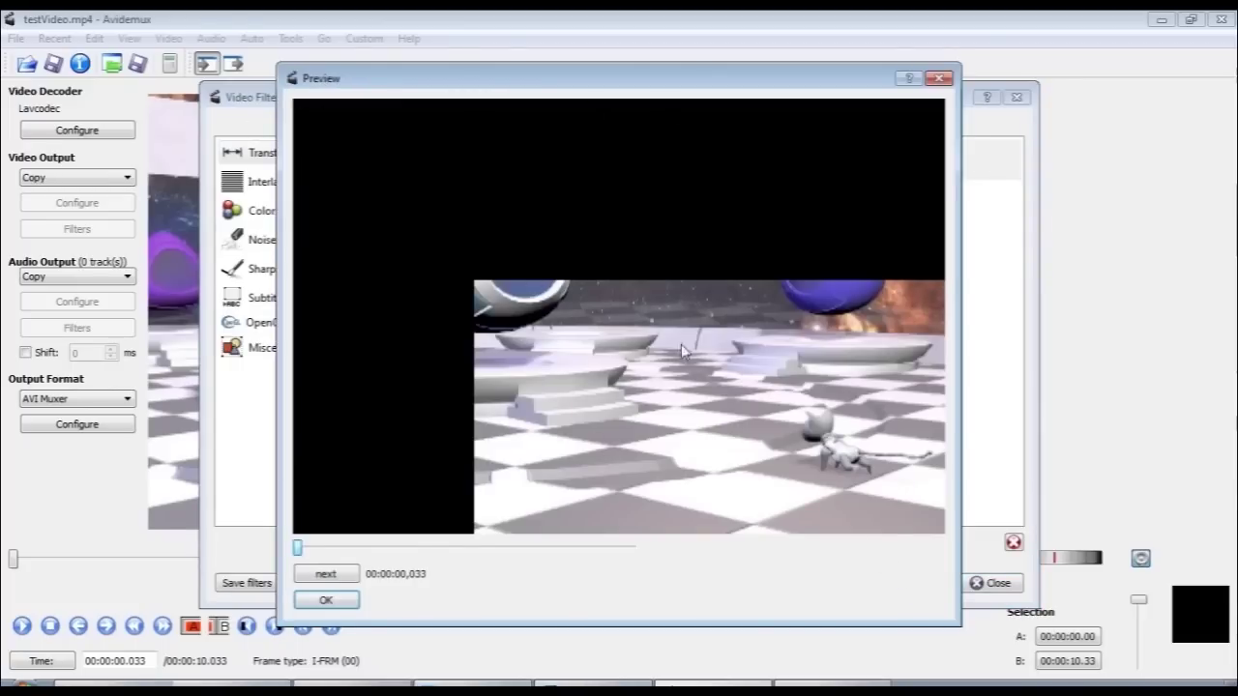
{"action": "left_click", "coordinate": [346, 601]}
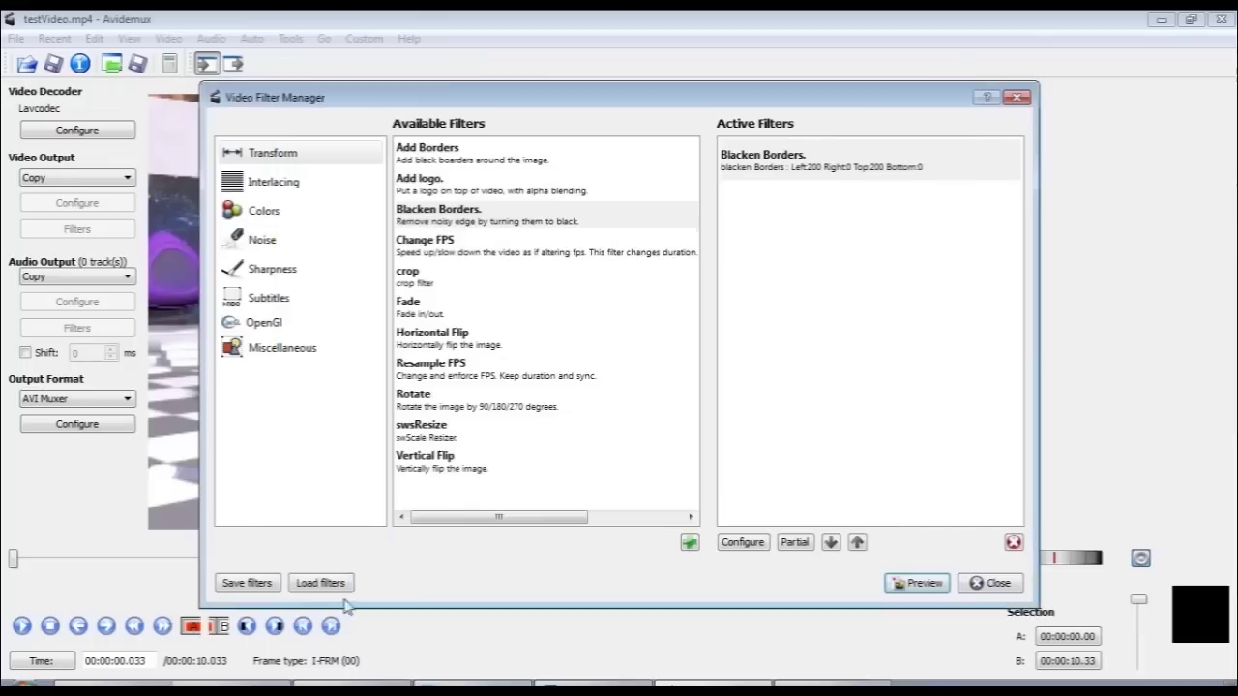
{"action": "left_click", "coordinate": [917, 583]}
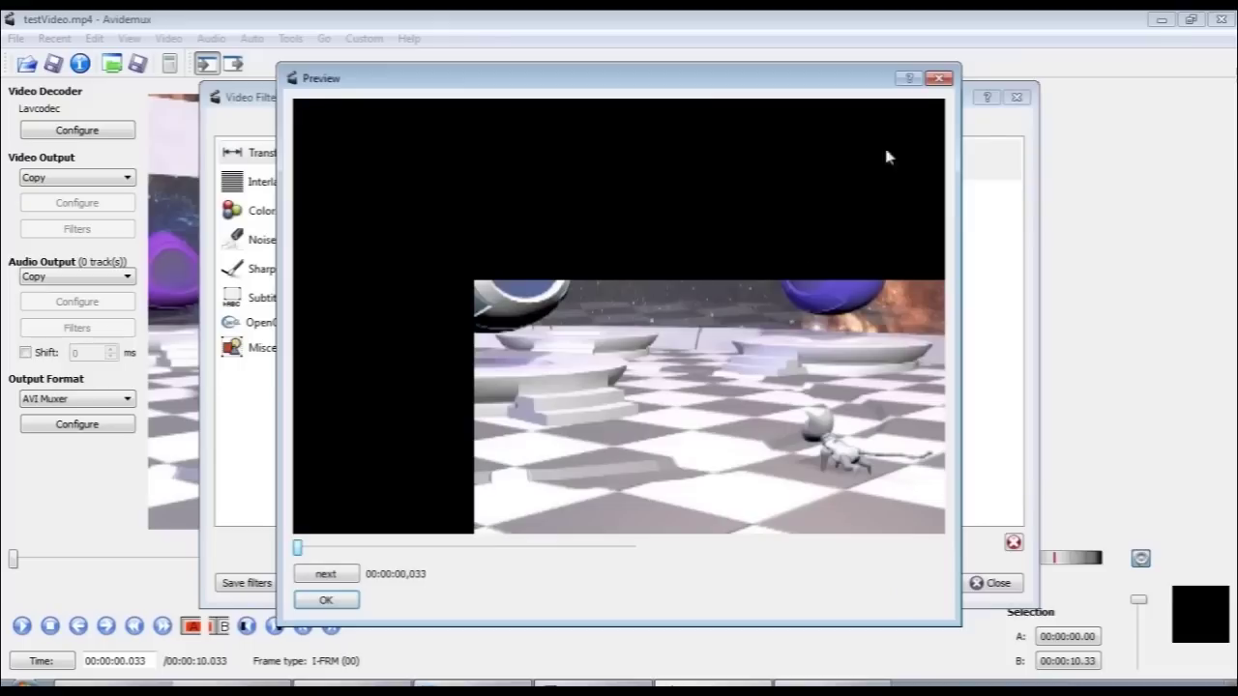
{"action": "left_click", "coordinate": [938, 77]}
{"action": "right_click", "coordinate": [801, 166]}
{"action": "left_click", "coordinate": [846, 170]}
Step: Add the crop filter with 200 cut from both the left and the top of the frame
{"action": "left_click", "coordinate": [459, 274]}
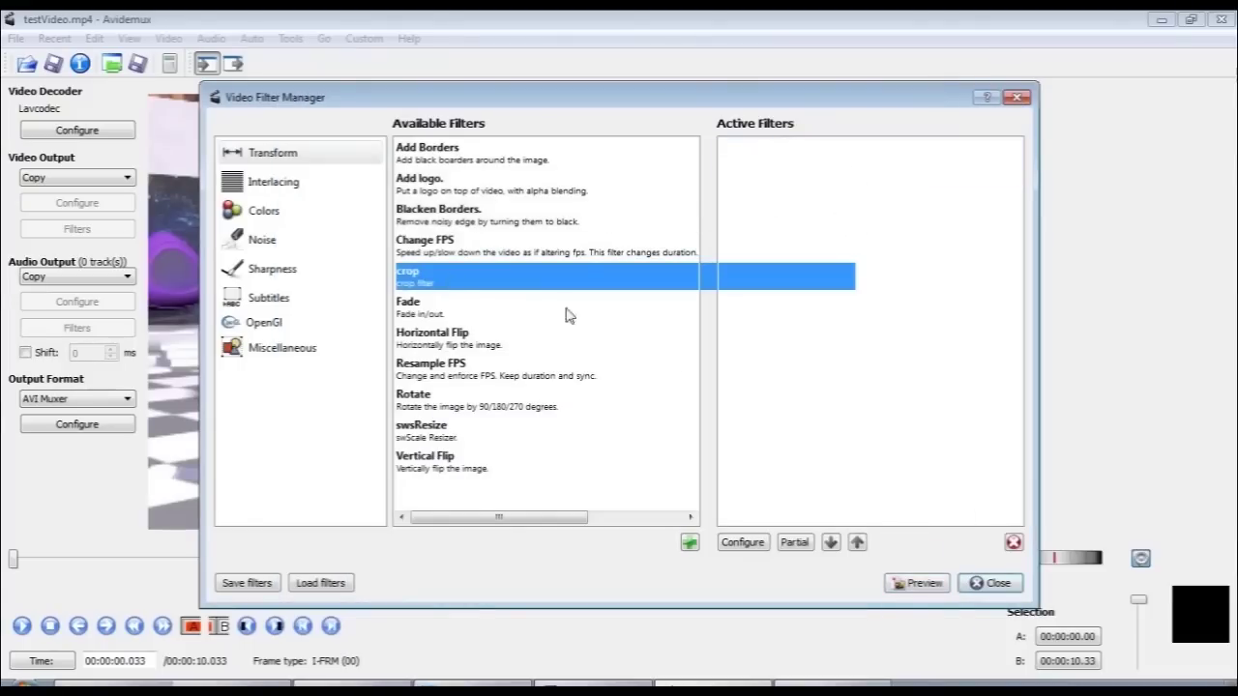
{"action": "left_click", "coordinate": [689, 543]}
{"action": "type", "text": "20"}
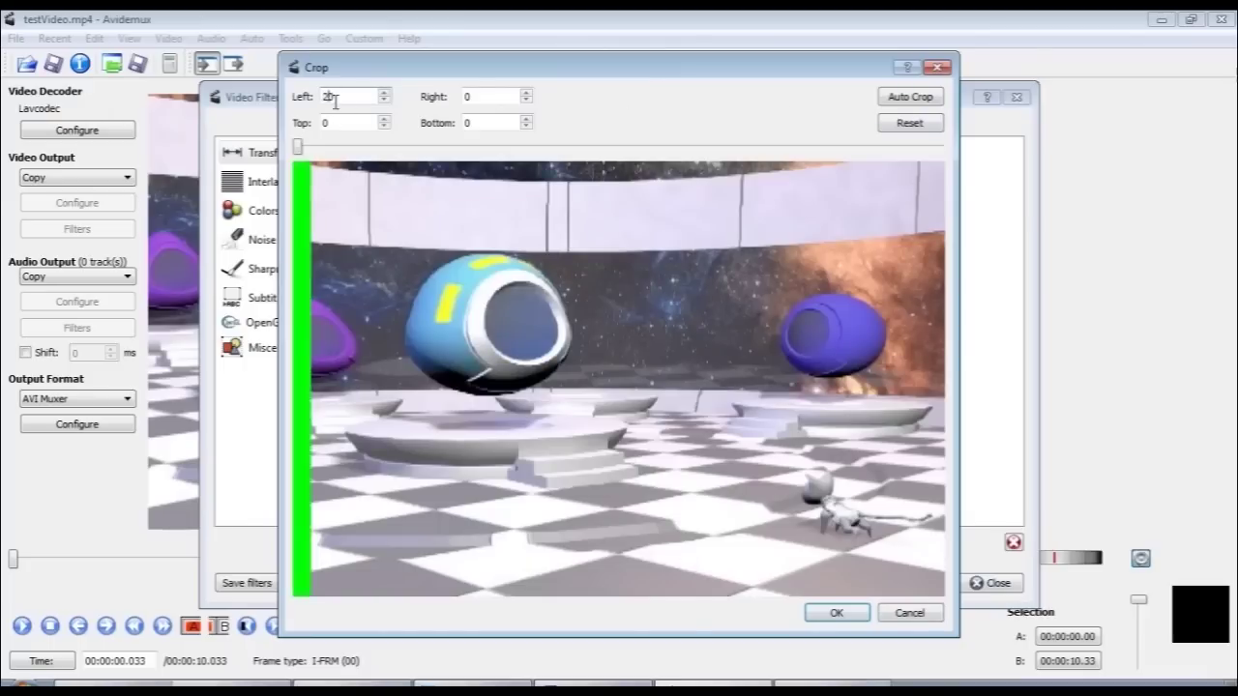
{"action": "left_click", "coordinate": [325, 123]}
{"action": "type", "text": "200"}
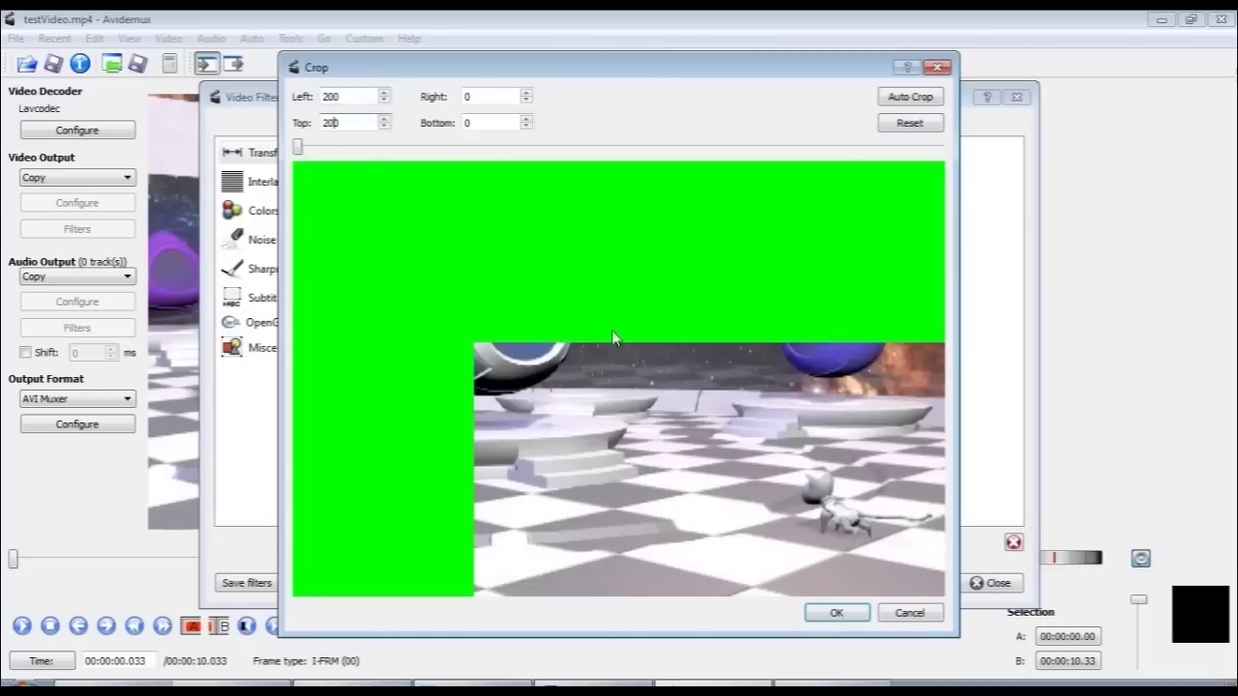
{"action": "left_click", "coordinate": [834, 613]}
Step: Preview the cropped video and remove the crop filter
{"action": "left_click", "coordinate": [769, 160]}
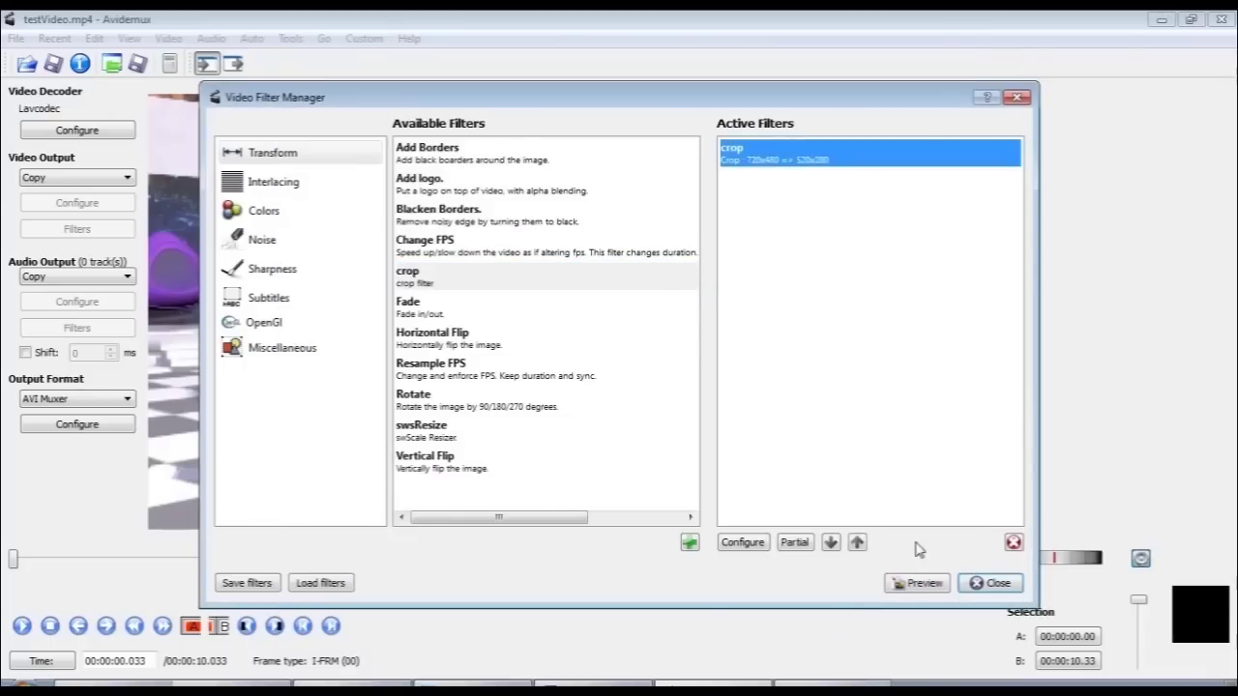
{"action": "left_click", "coordinate": [919, 585]}
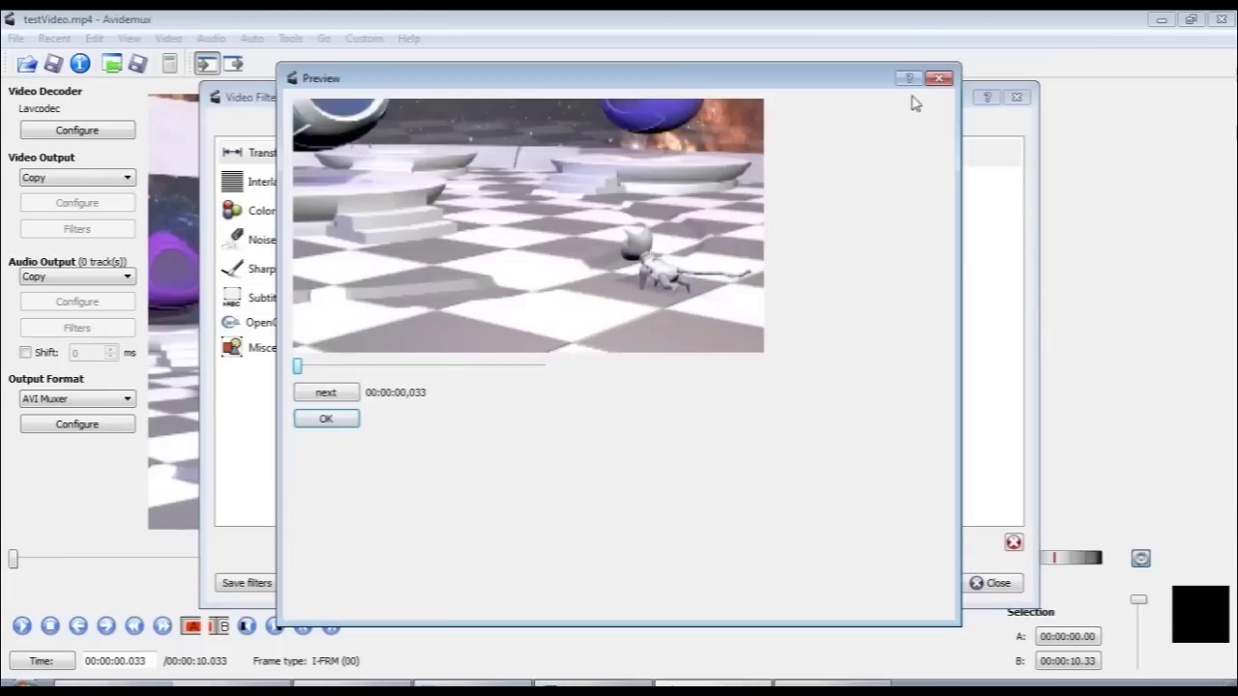
{"action": "left_click", "coordinate": [939, 78]}
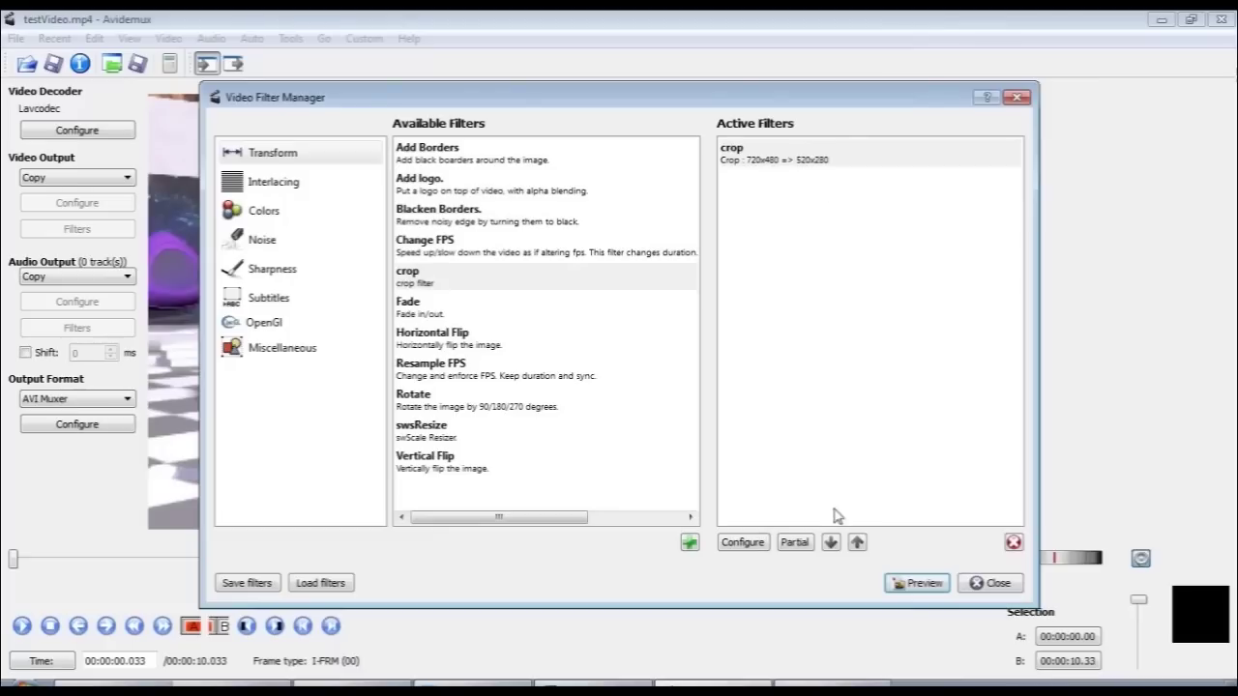
{"action": "right_click", "coordinate": [768, 159]}
{"action": "left_click", "coordinate": [812, 169]}
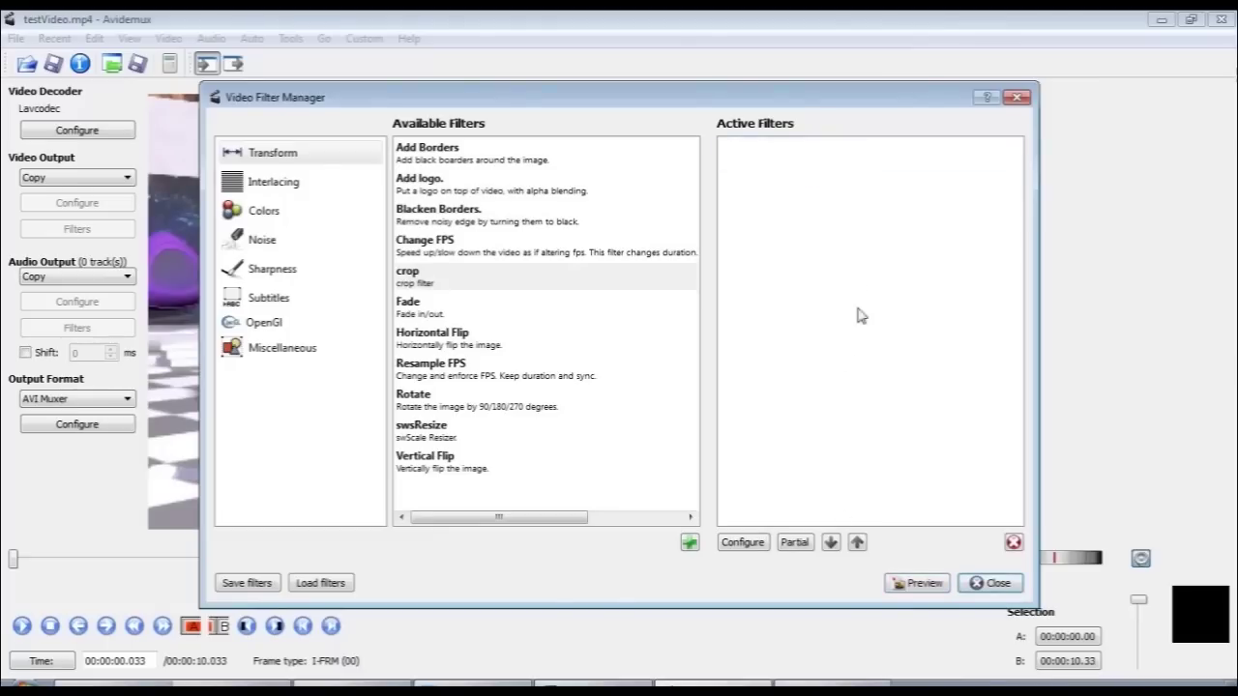
Step: Add the Fade filter with fade type In, starting at 0 and ending at 3 seconds
{"action": "left_click", "coordinate": [474, 319]}
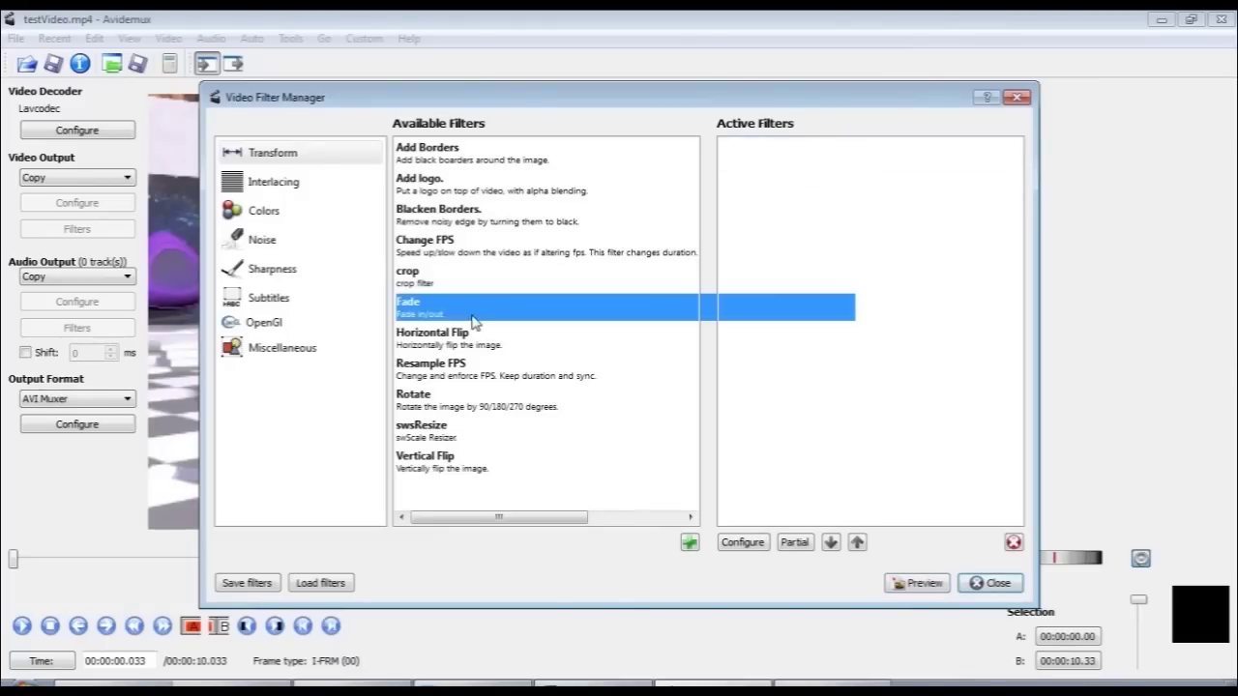
{"action": "left_click", "coordinate": [690, 543]}
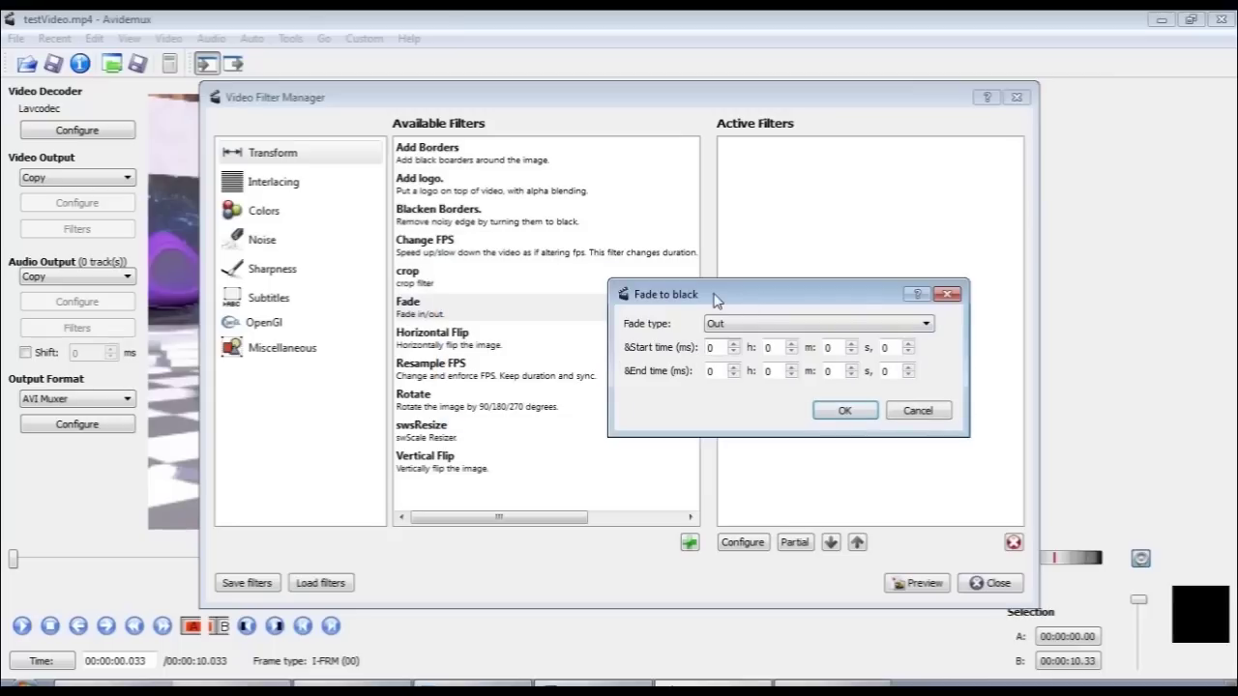
{"action": "left_click", "coordinate": [733, 327]}
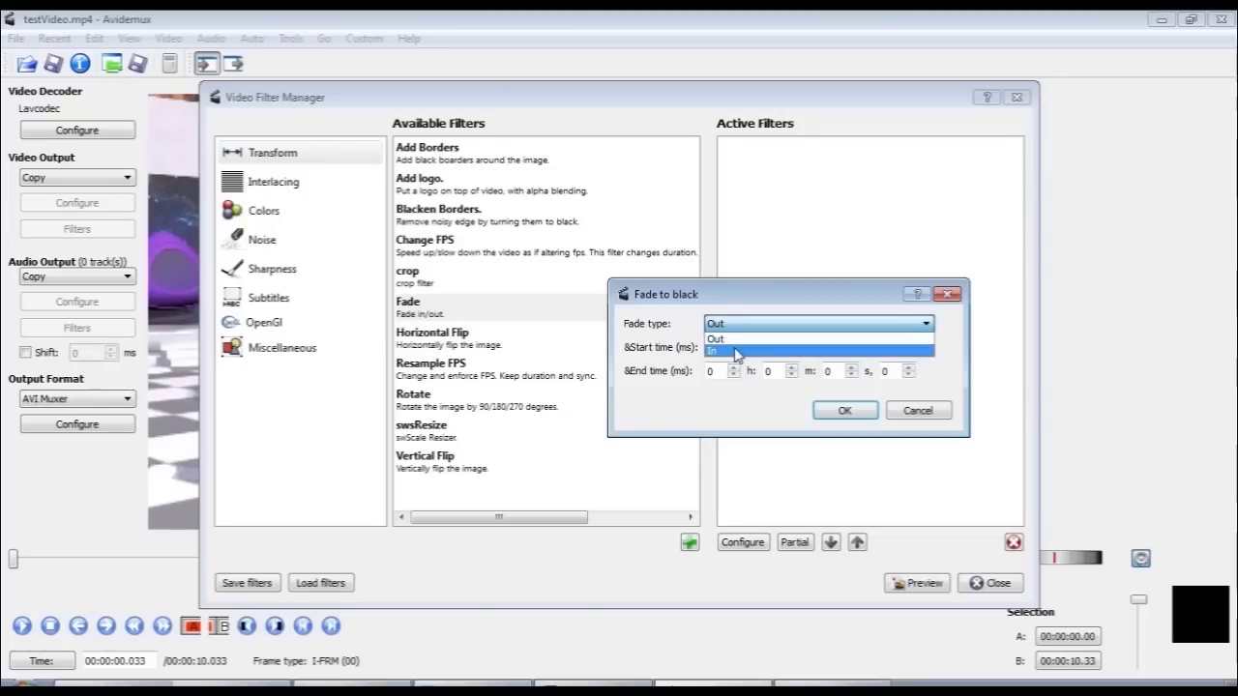
{"action": "left_click", "coordinate": [735, 351]}
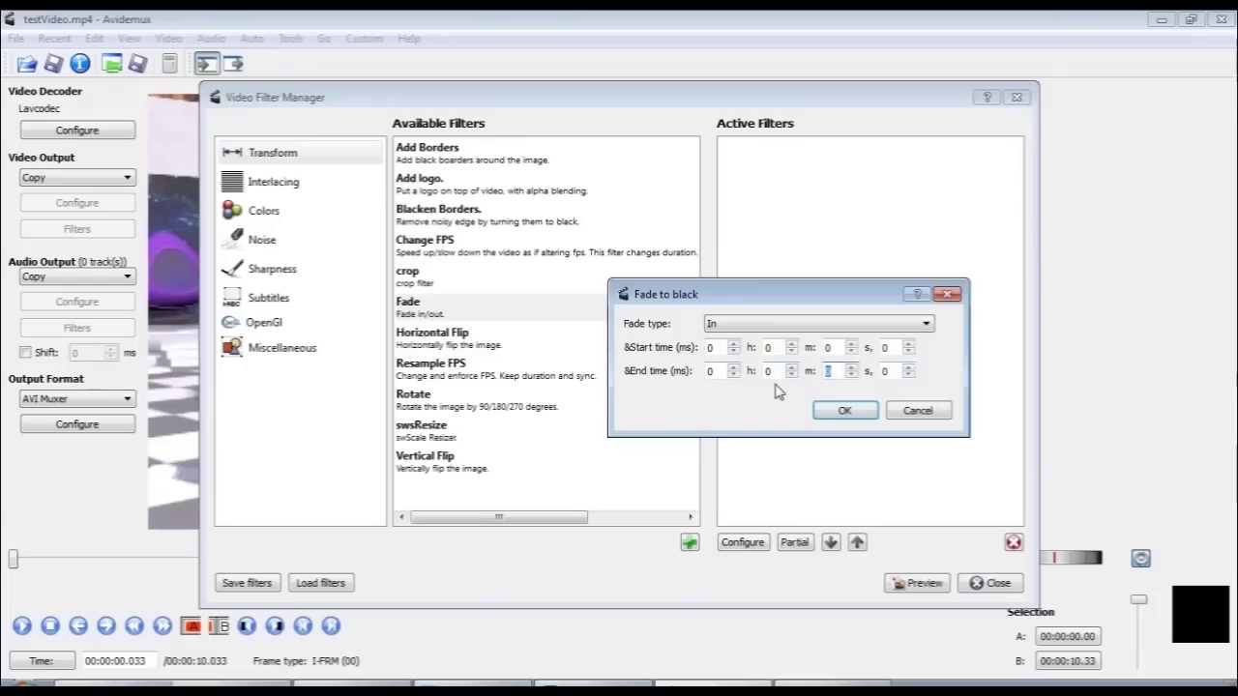
{"action": "left_click", "coordinate": [844, 410]}
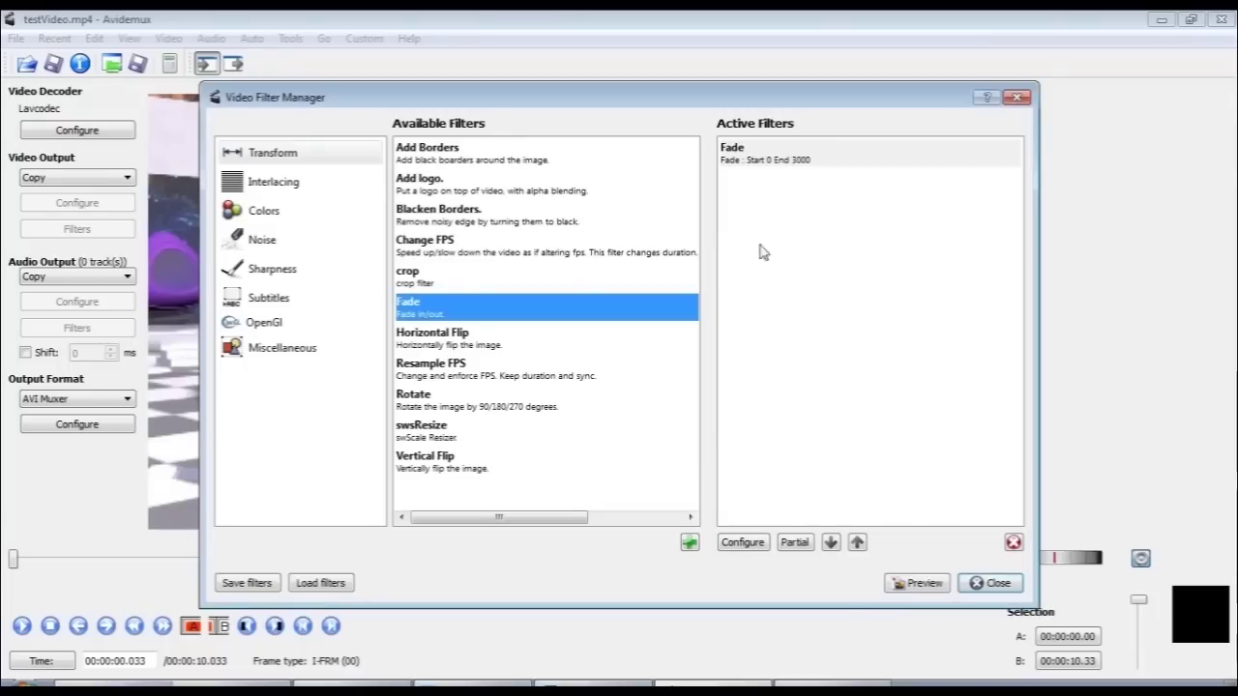
Step: Scrub the fade-in preview past the three-second mark and remove the Fade filter
{"action": "left_click", "coordinate": [914, 583]}
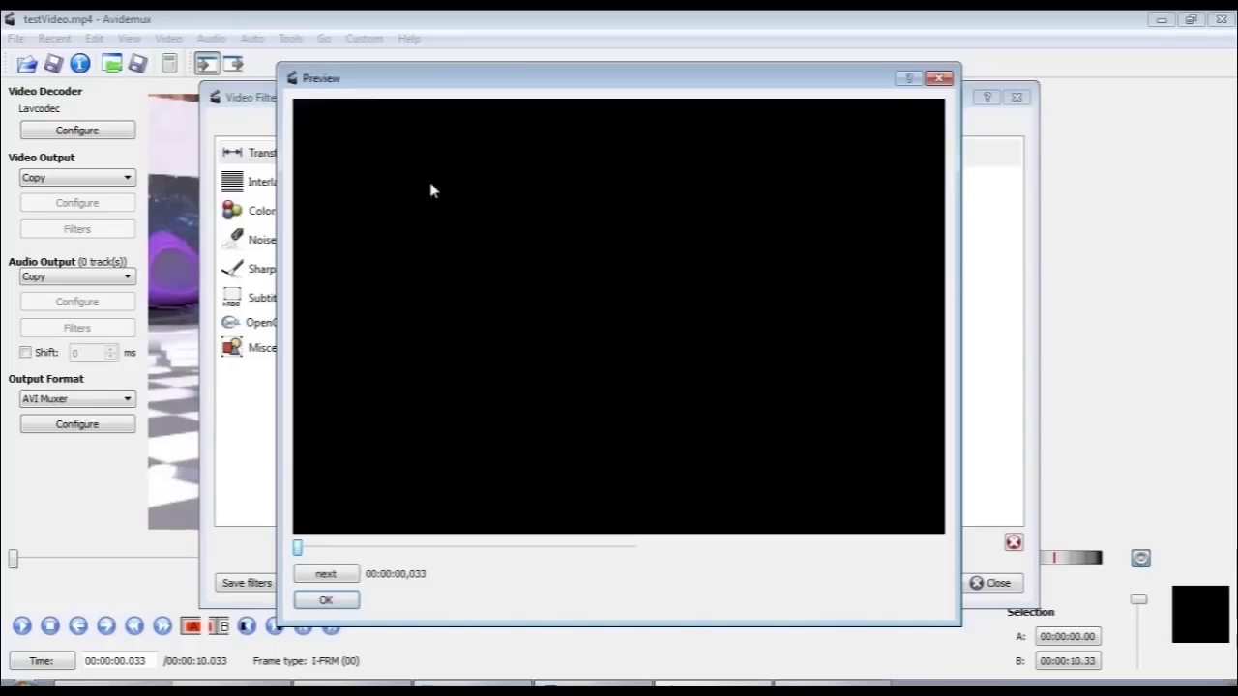
{"action": "left_click_drag", "start_coordinate": [299, 548], "coordinate": [417, 545]}
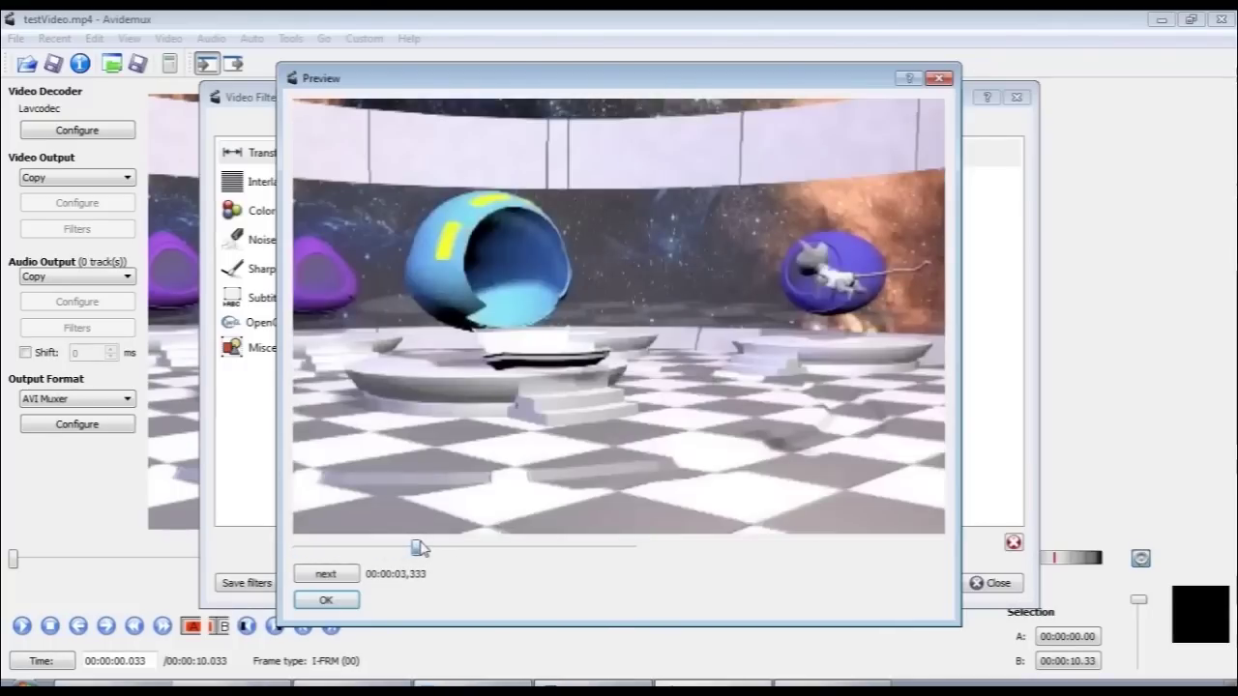
{"action": "left_click", "coordinate": [350, 597]}
{"action": "right_click", "coordinate": [763, 153]}
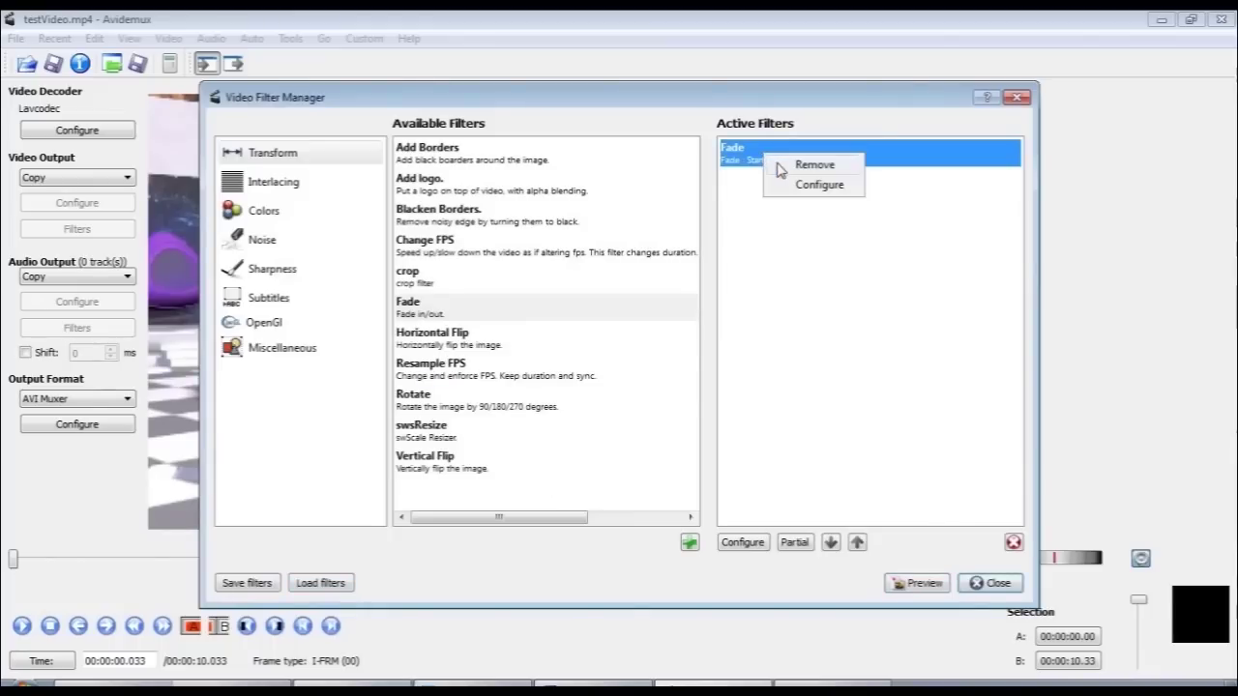
{"action": "left_click", "coordinate": [810, 165]}
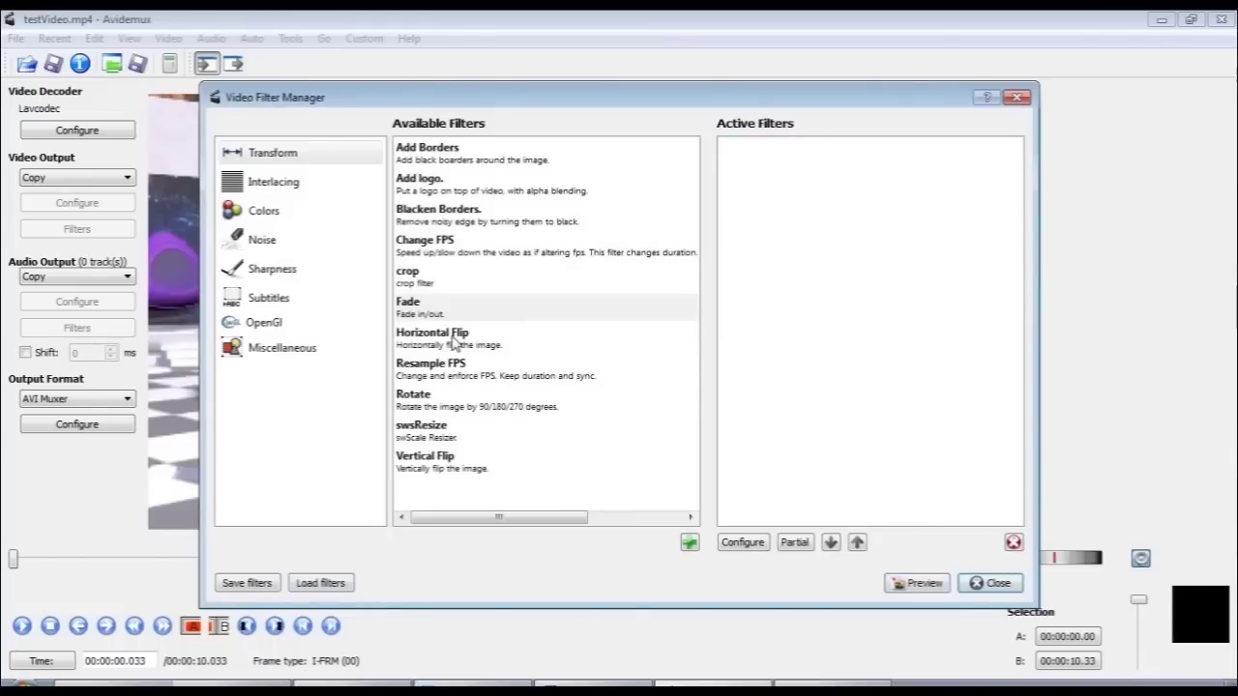
Step: Try out the Vertical Flip filter in the preview and remove it from the active filters
{"action": "left_click", "coordinate": [433, 464]}
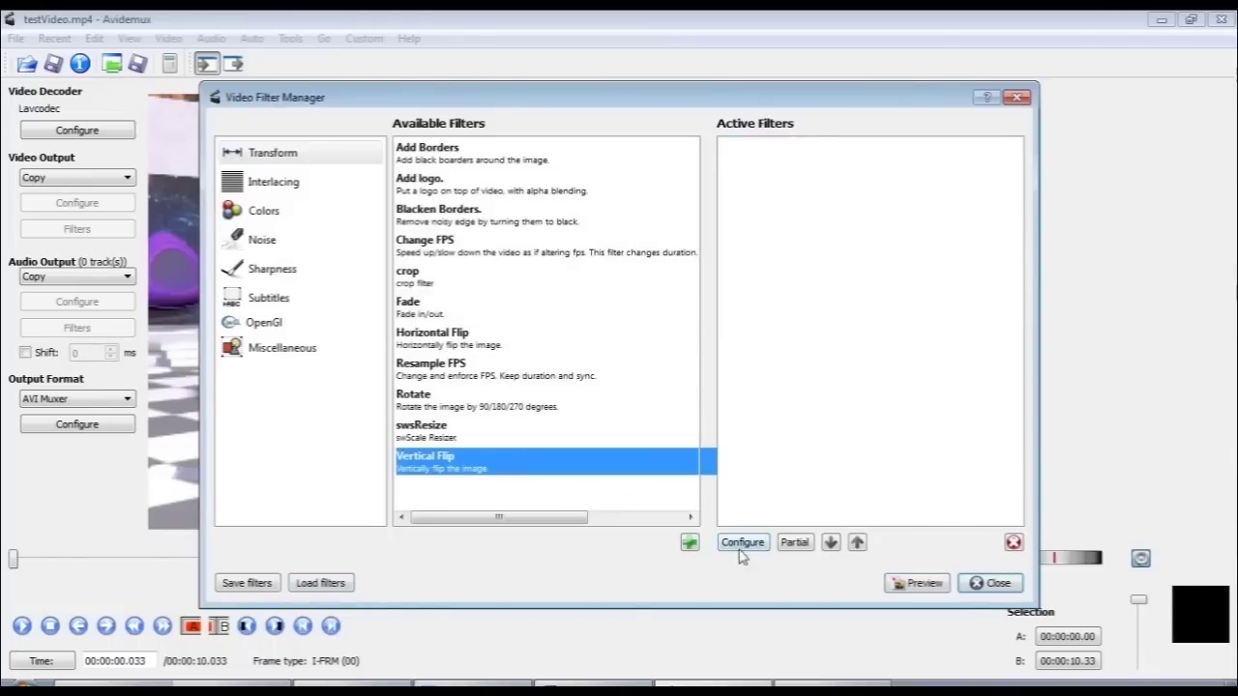
{"action": "left_click", "coordinate": [689, 544]}
{"action": "left_click", "coordinate": [915, 583]}
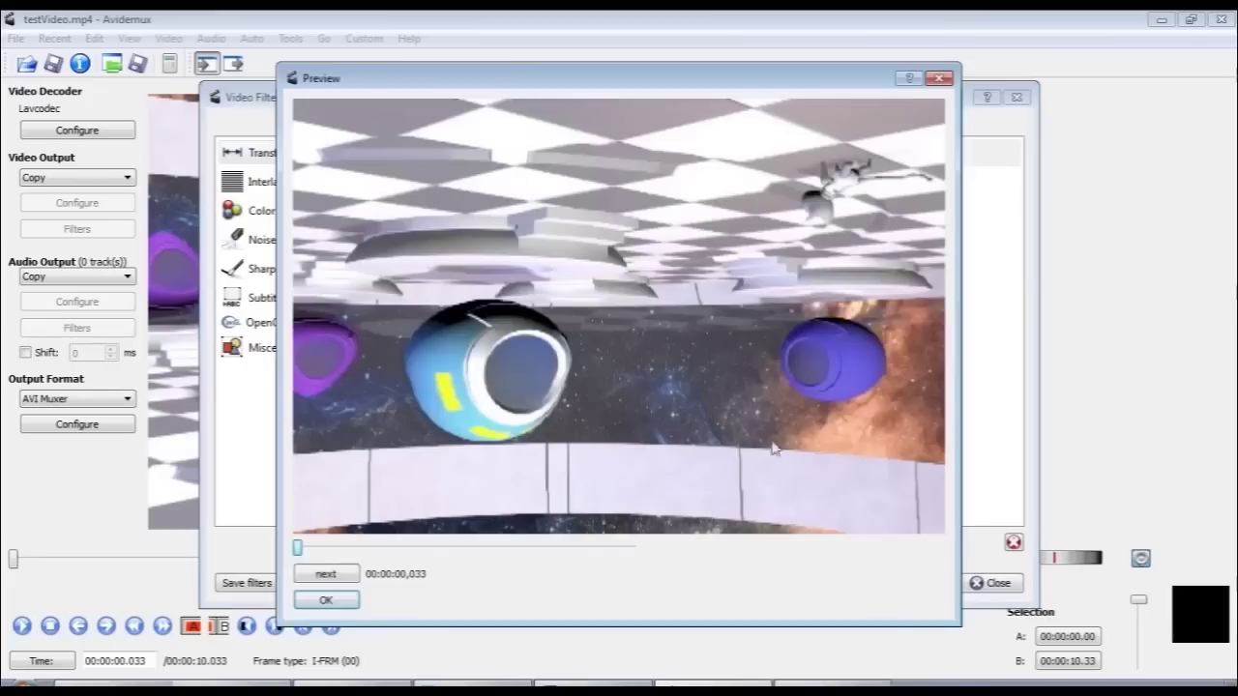
{"action": "left_click", "coordinate": [346, 600]}
{"action": "right_click", "coordinate": [789, 163]}
{"action": "left_click", "coordinate": [815, 161]}
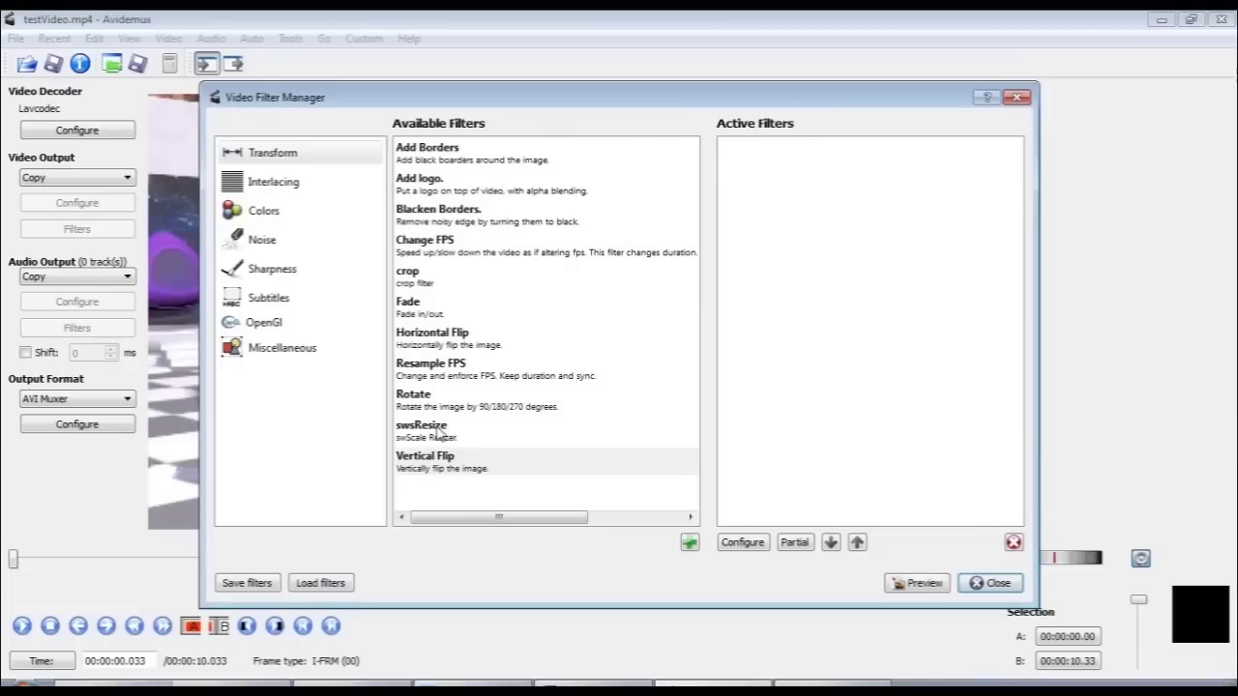
Step: Close and reopen the video filter manager, and look through the Transform and Interlacing filters
{"action": "left_click", "coordinate": [428, 378]}
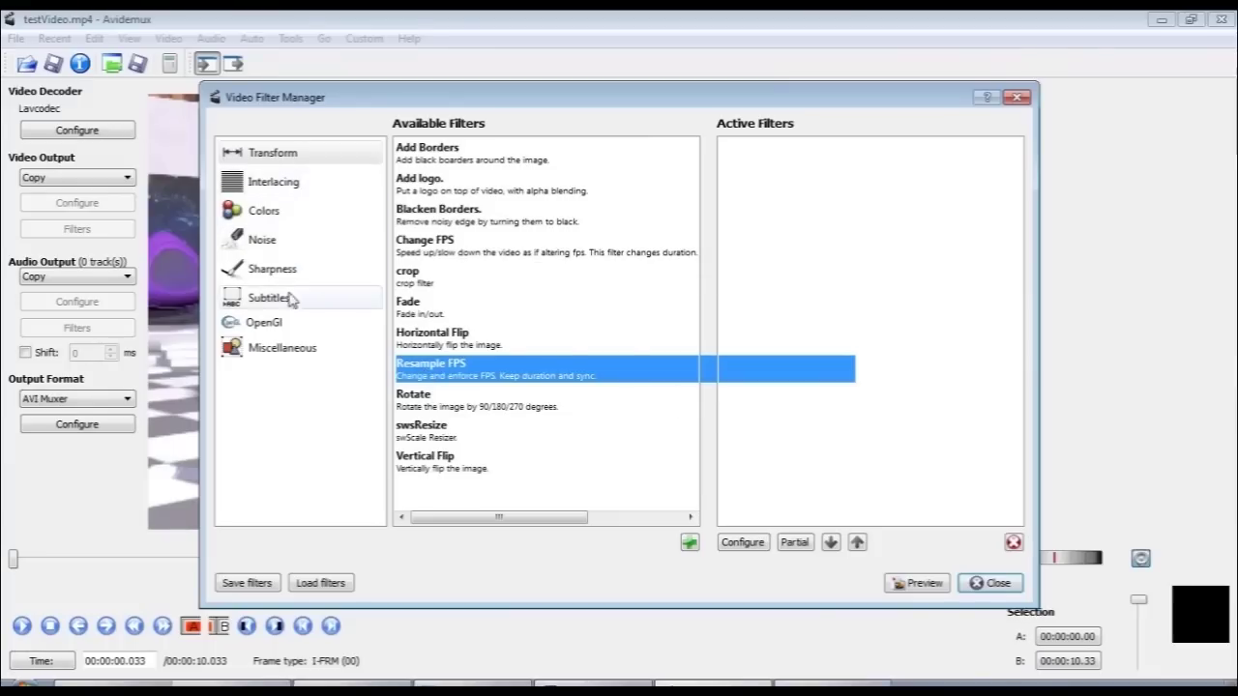
{"action": "left_click", "coordinate": [987, 584]}
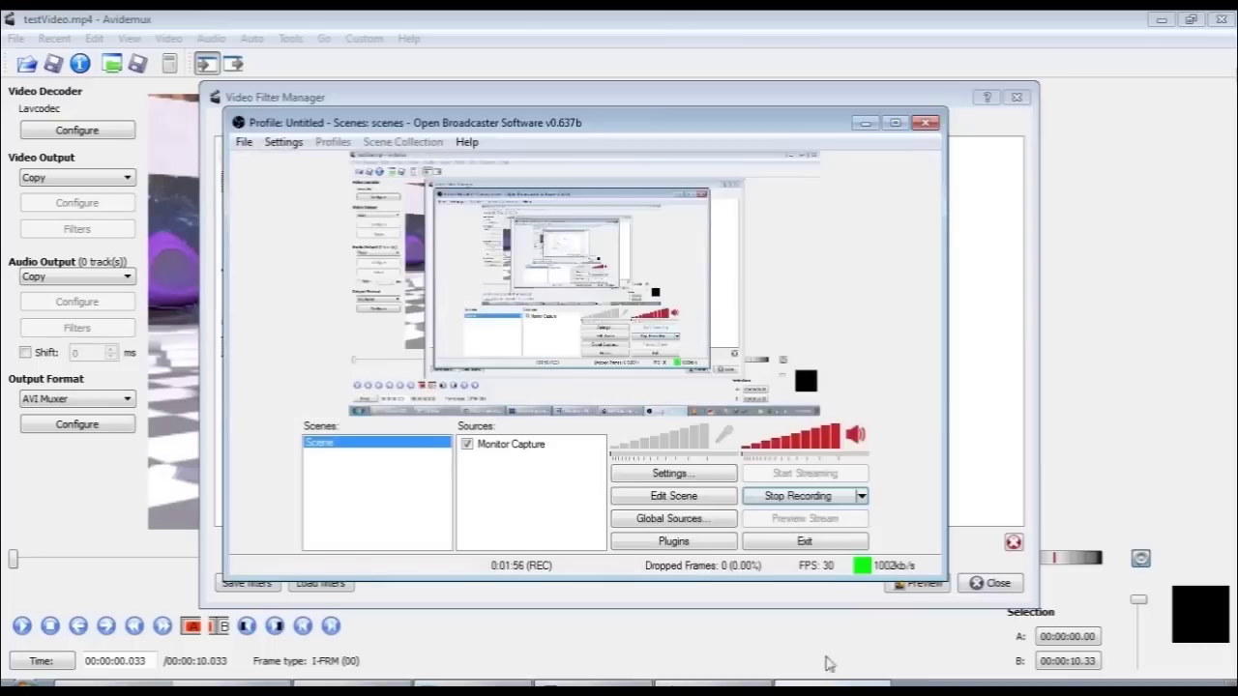
{"action": "left_click", "coordinate": [126, 39]}
{"action": "mouse_move", "coordinate": [169, 39]}
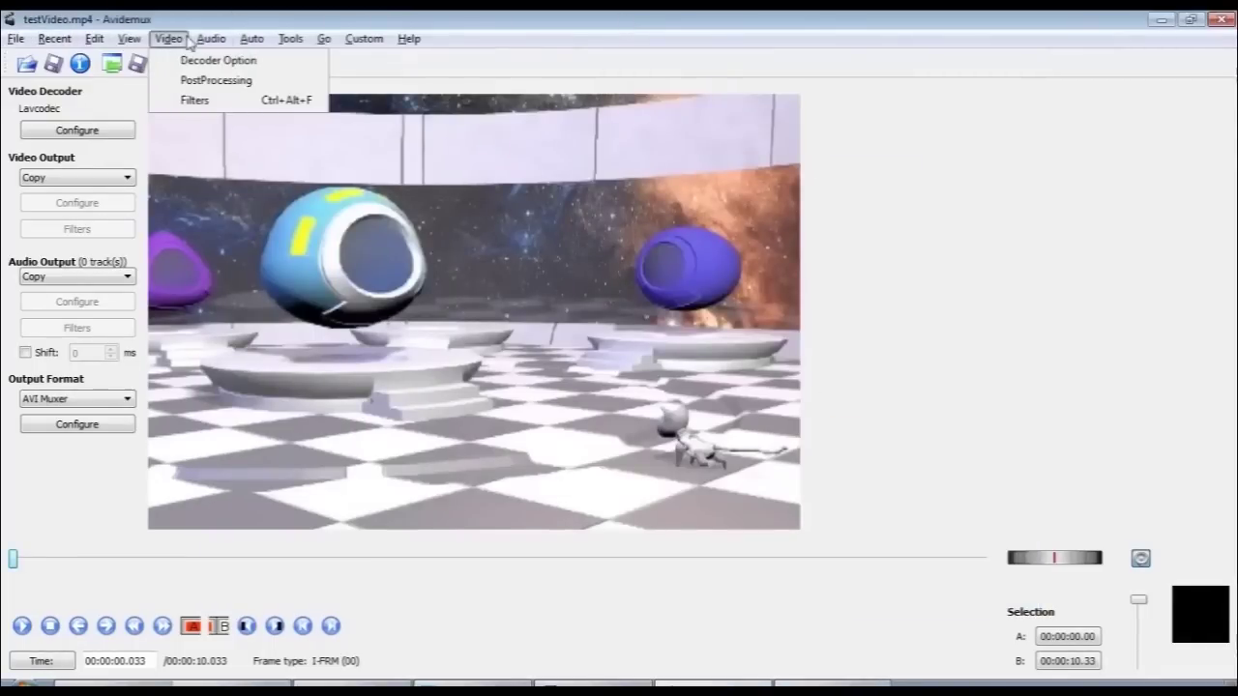
{"action": "left_click", "coordinate": [203, 101]}
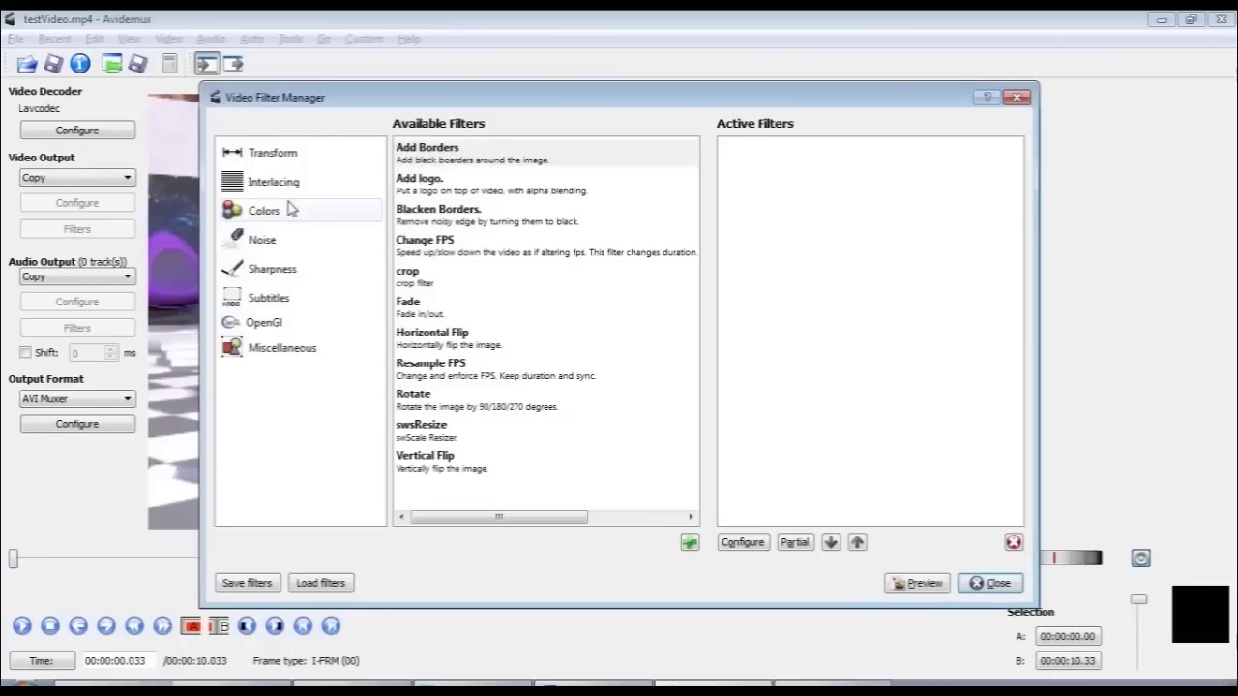
{"action": "left_click", "coordinate": [329, 156]}
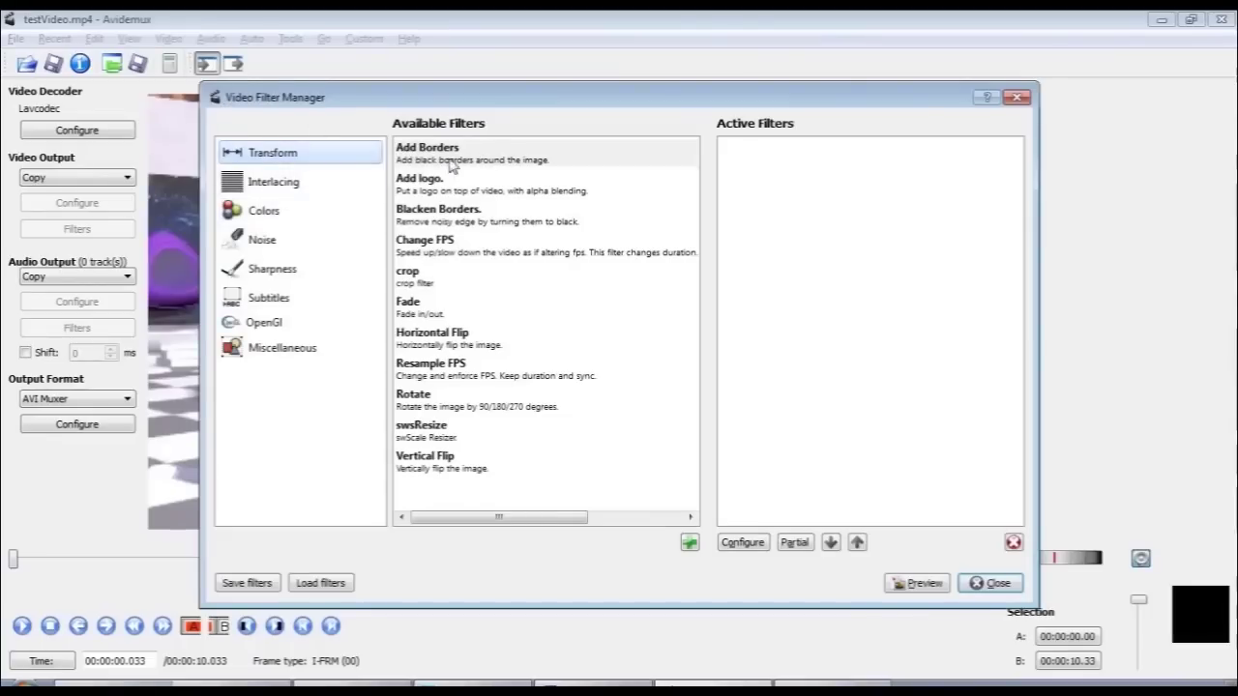
{"action": "left_click", "coordinate": [272, 194]}
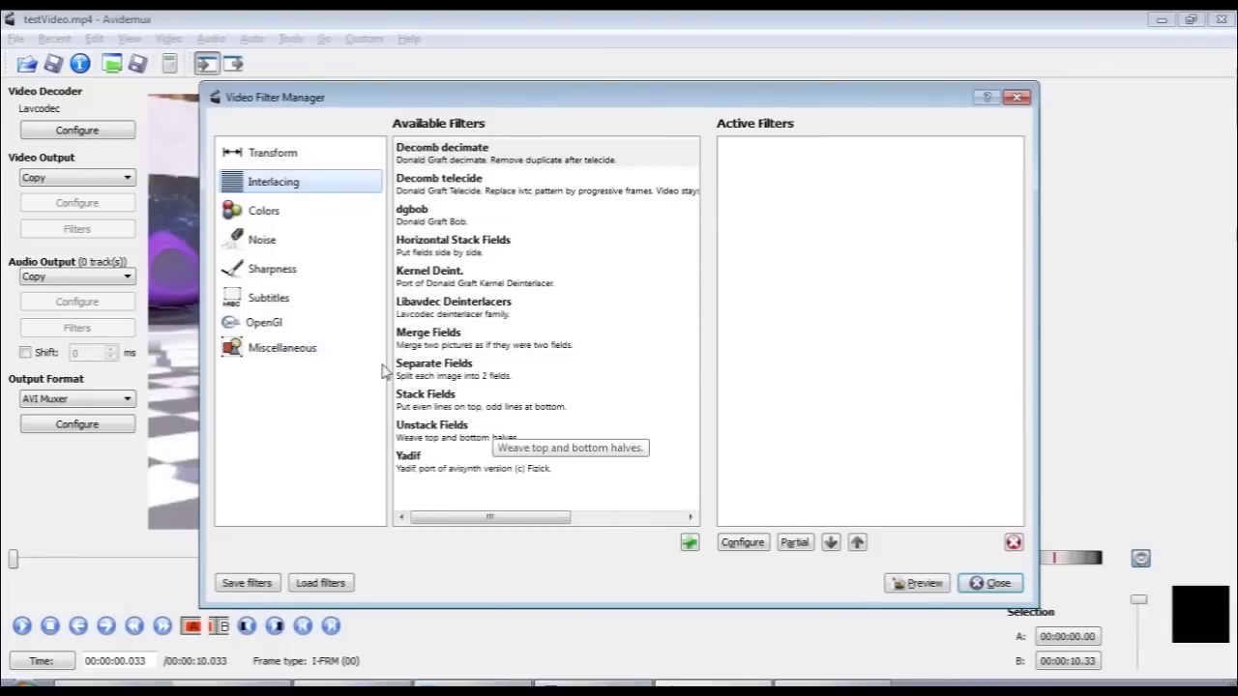
Step: Try out the Contrast color filter with lower brightness and higher contrast, and discard it
{"action": "left_click", "coordinate": [266, 211]}
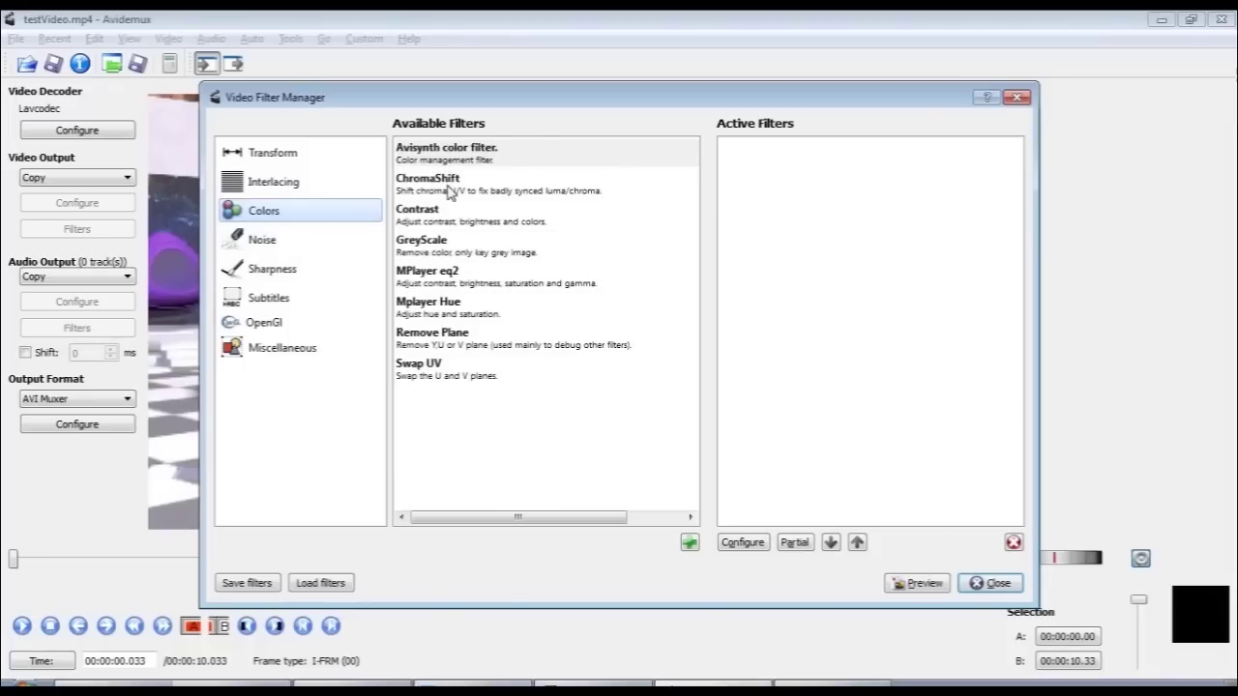
{"action": "left_click", "coordinate": [455, 217]}
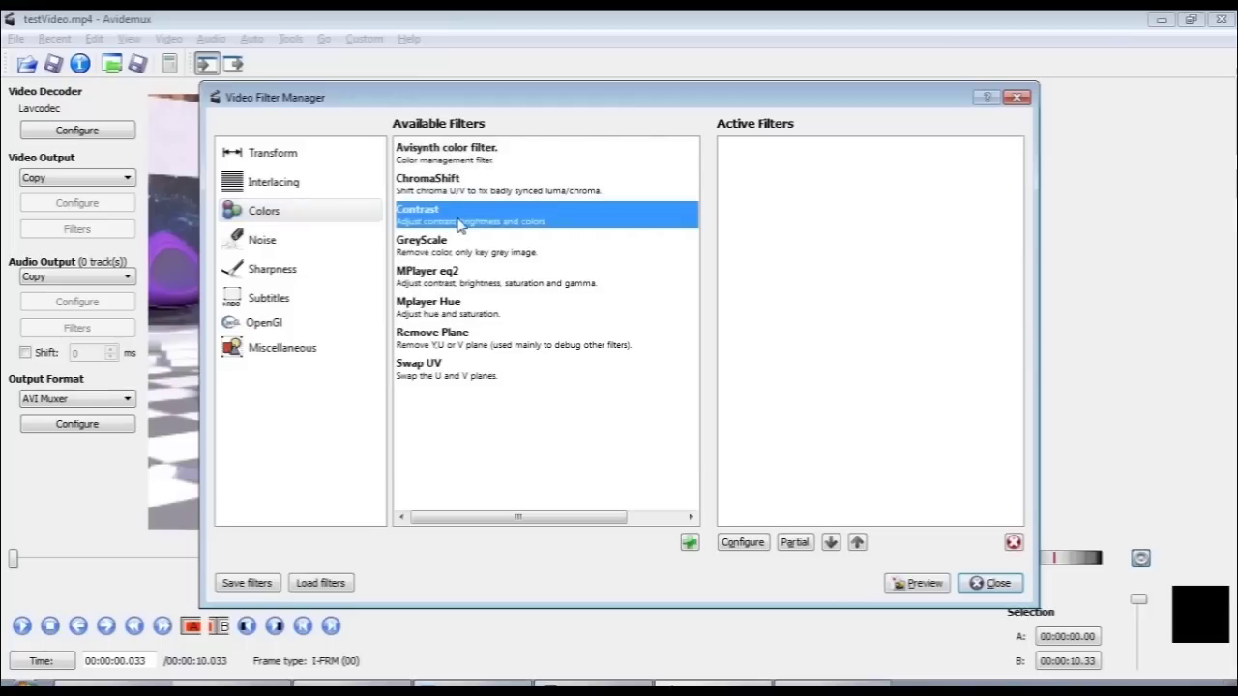
{"action": "left_click", "coordinate": [690, 542]}
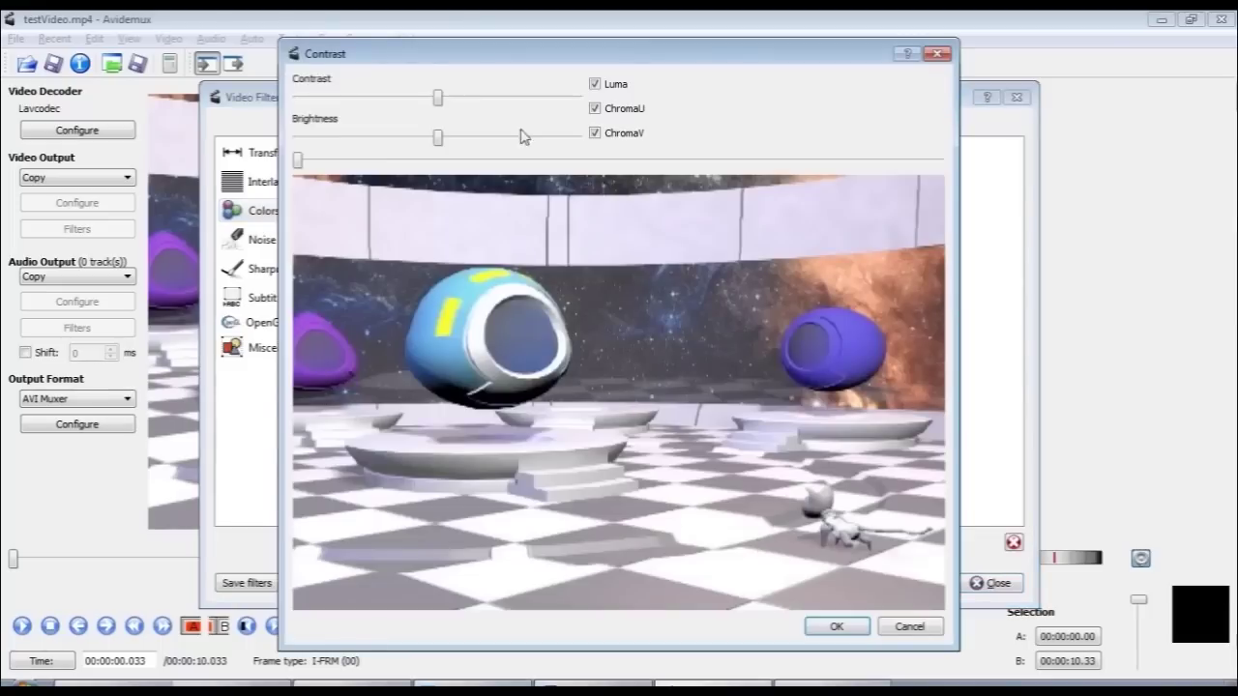
{"action": "left_click_drag", "start_coordinate": [440, 99], "coordinate": [354, 139]}
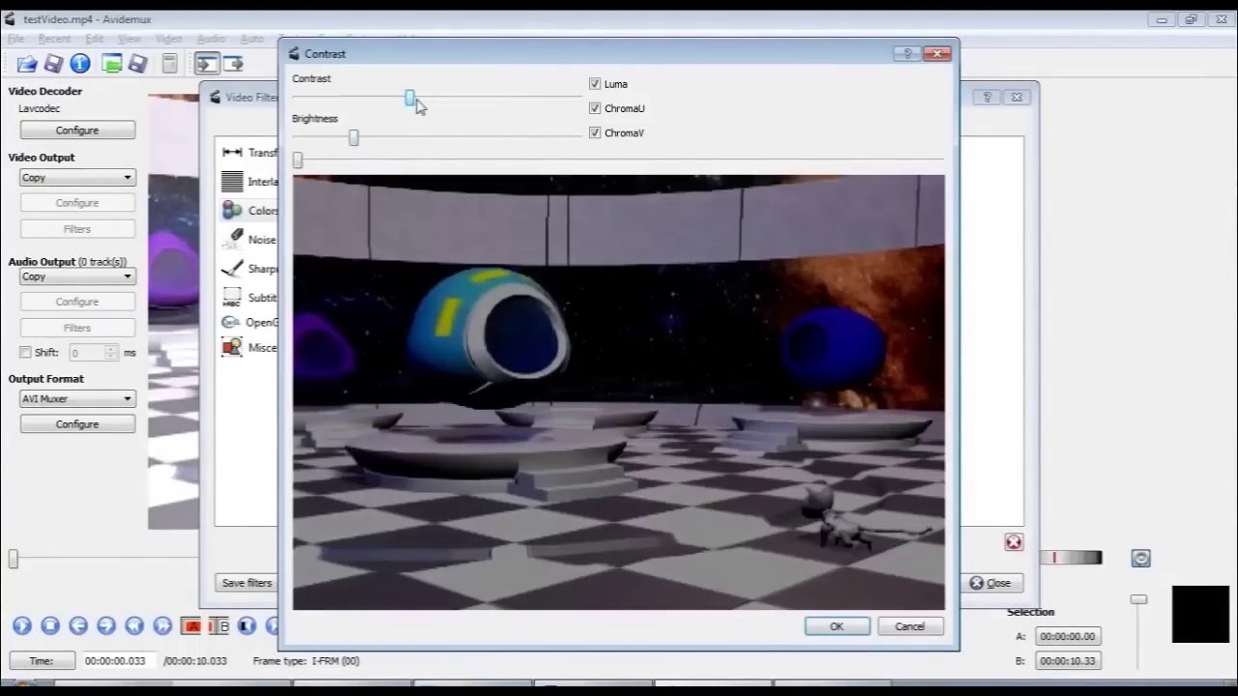
{"action": "left_click_drag", "start_coordinate": [418, 104], "coordinate": [491, 104]}
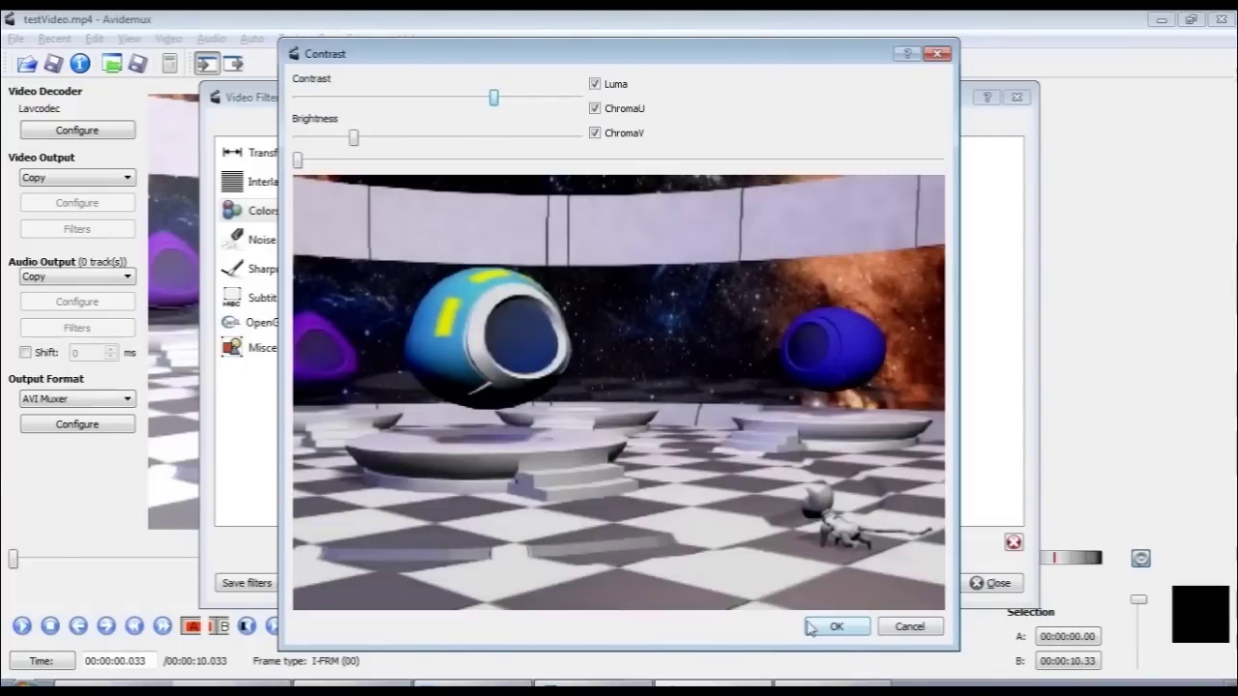
{"action": "left_click", "coordinate": [904, 627]}
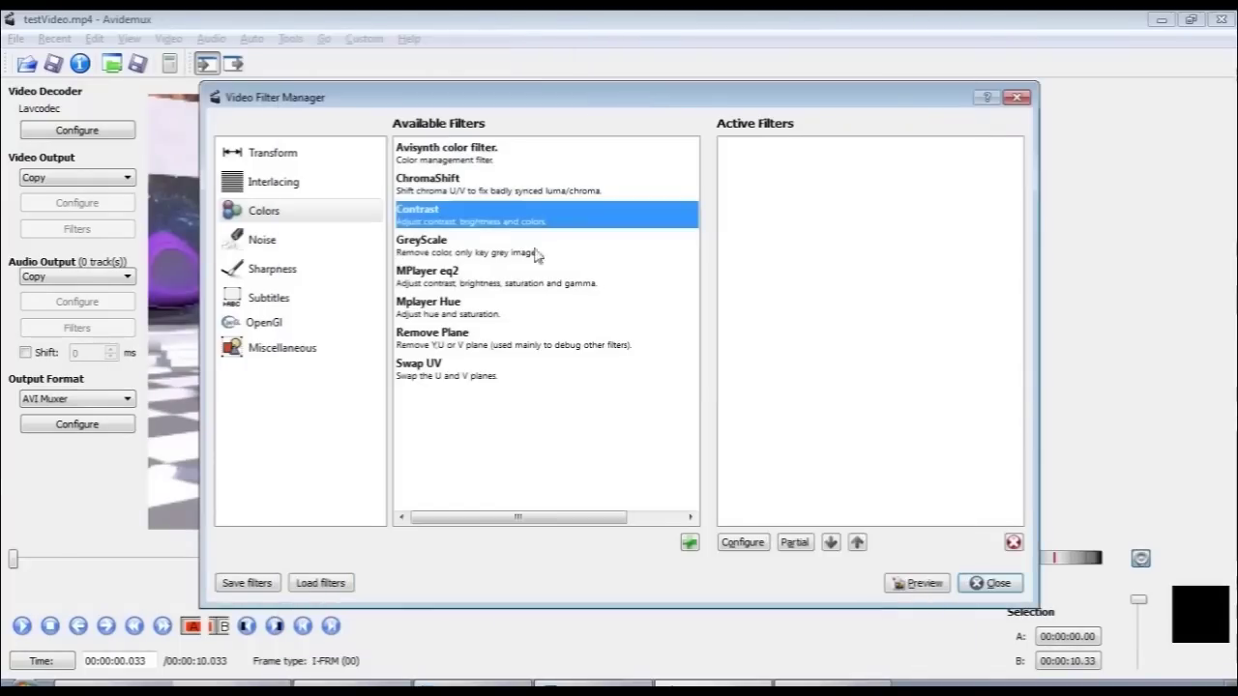
Step: Add the GreyScale filter, preview its effect on the video and remove it from the active filters
{"action": "left_click", "coordinate": [442, 244]}
{"action": "left_click", "coordinate": [689, 543]}
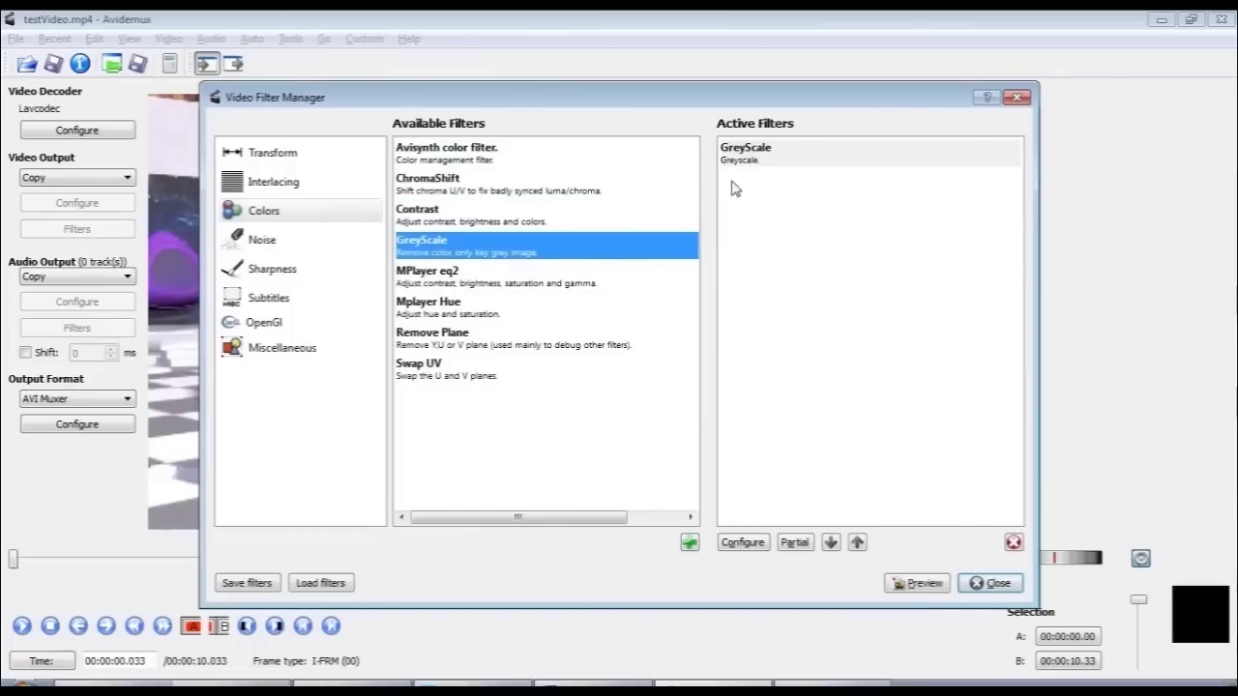
{"action": "left_click", "coordinate": [738, 161]}
{"action": "left_click", "coordinate": [915, 584]}
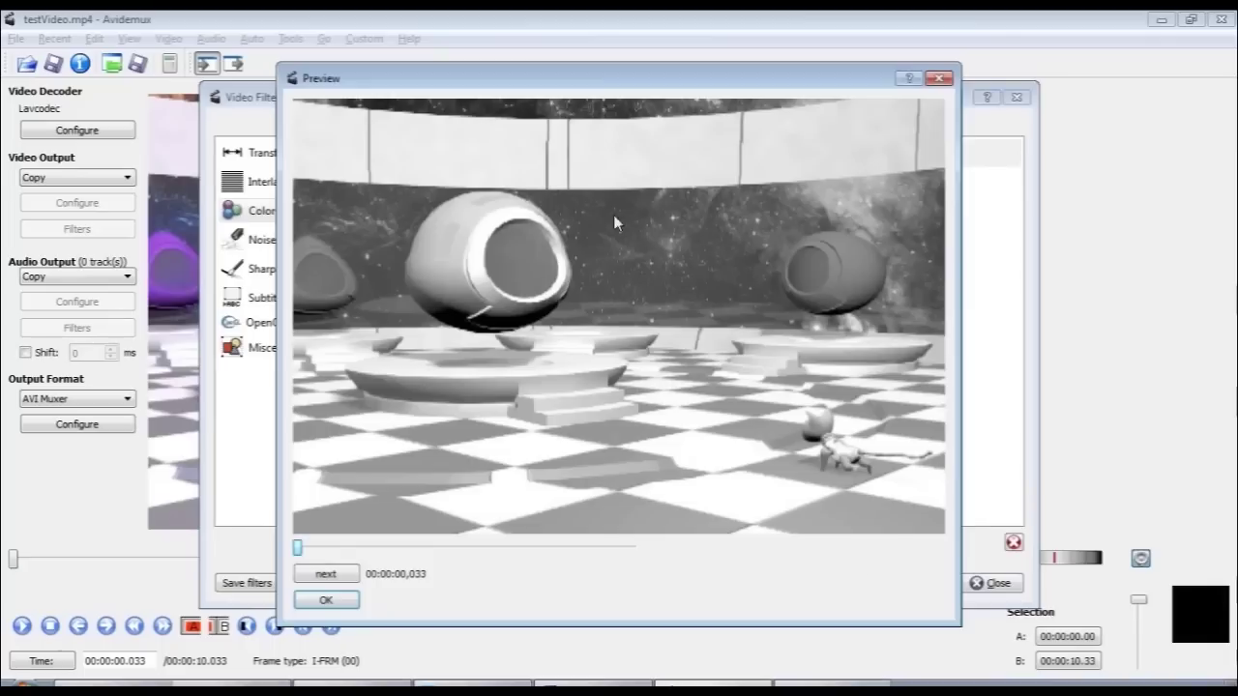
{"action": "left_click", "coordinate": [323, 600]}
{"action": "right_click", "coordinate": [747, 155]}
{"action": "left_click", "coordinate": [774, 164]}
Step: Try out the MPlayer eq2 filter with the red gamma raised, preview it and remove it from the active filters
{"action": "left_click", "coordinate": [506, 277]}
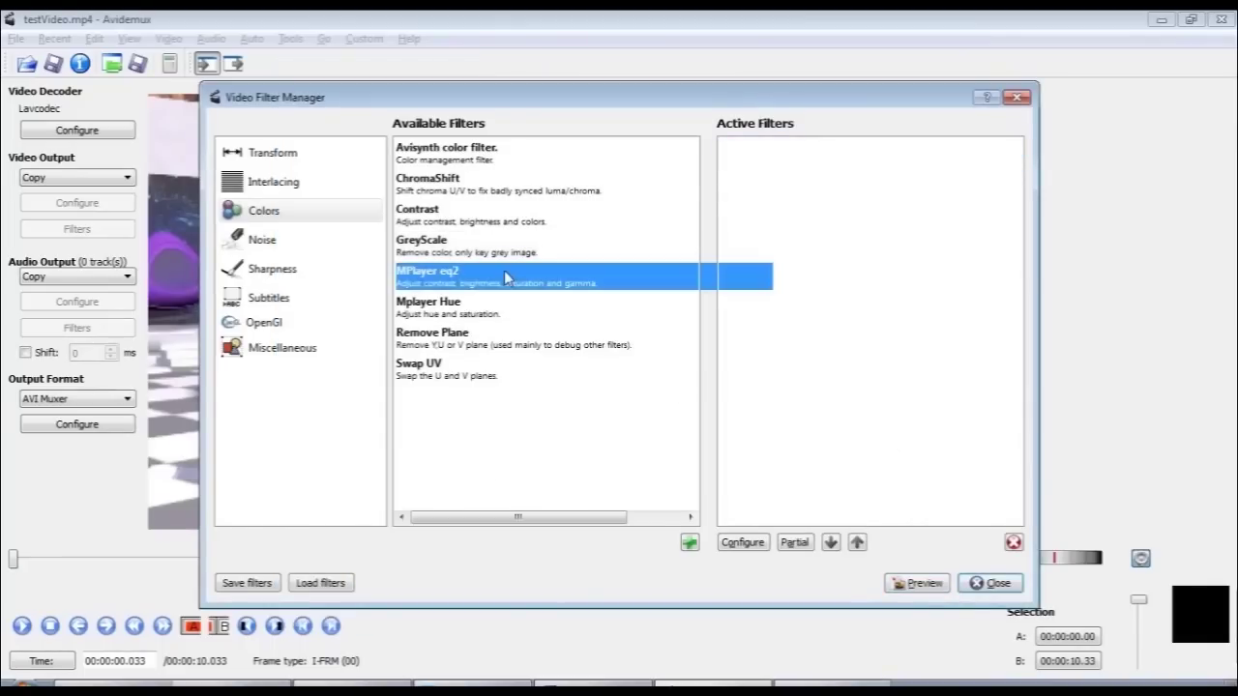
{"action": "left_click", "coordinate": [689, 543]}
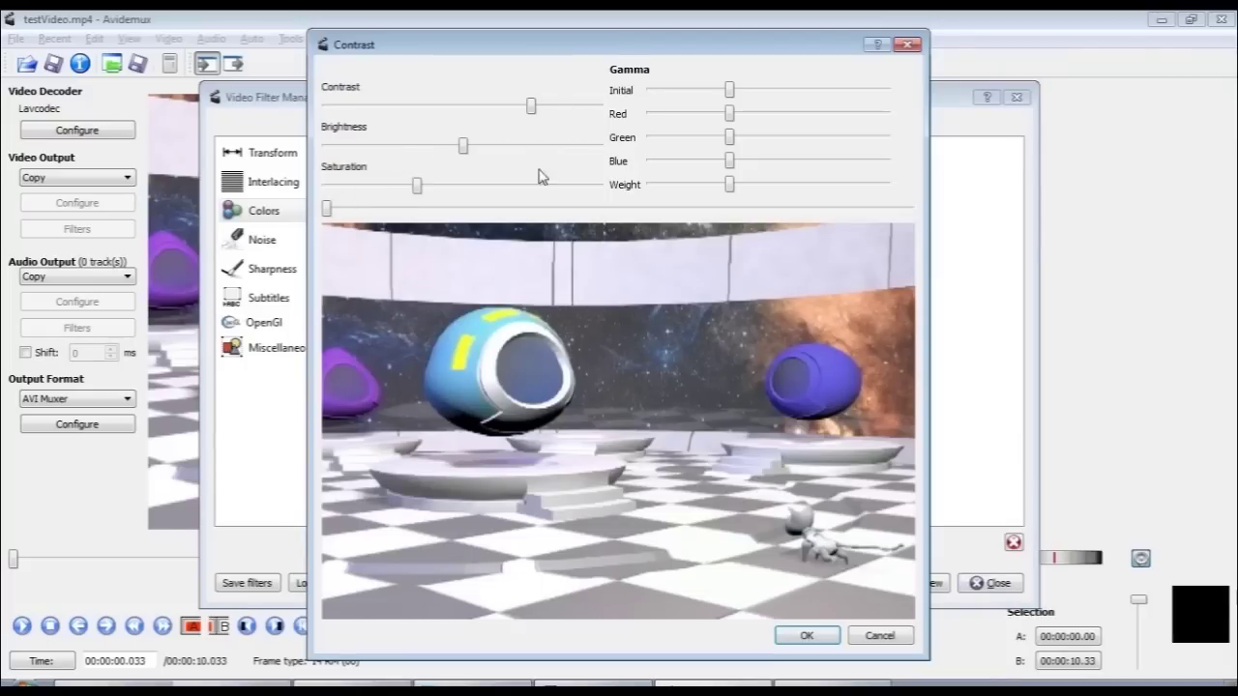
{"action": "left_click_drag", "start_coordinate": [728, 115], "coordinate": [802, 114]}
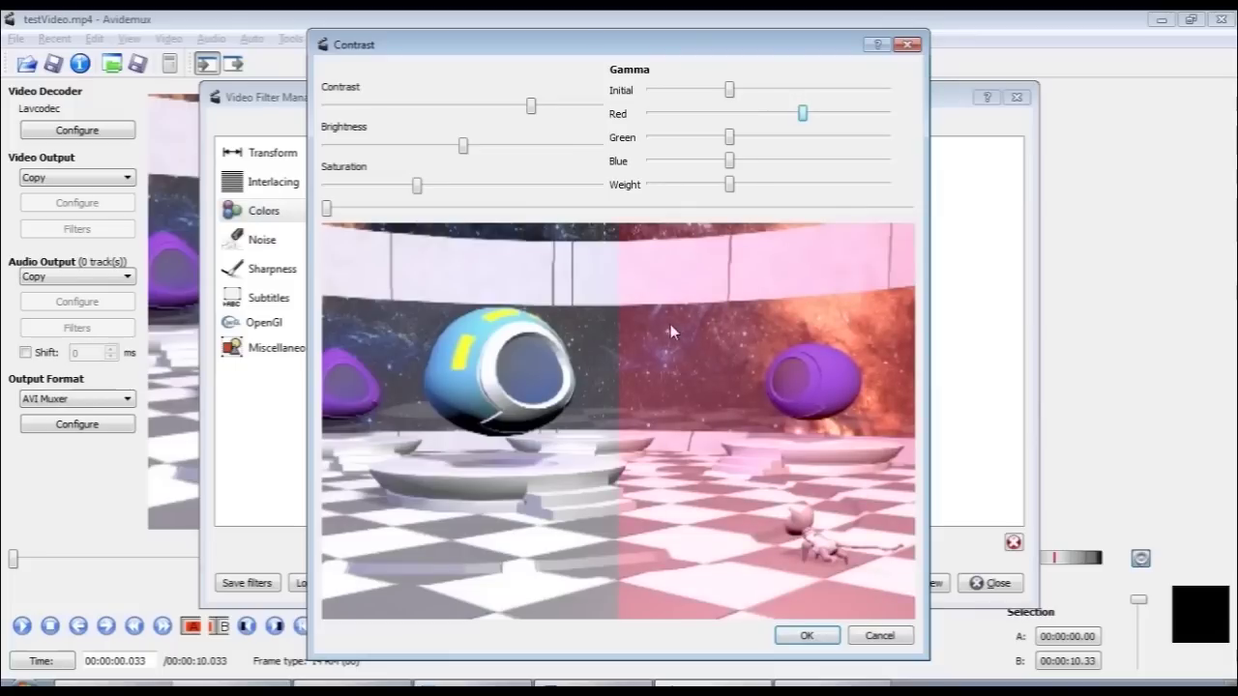
{"action": "left_click", "coordinate": [803, 636]}
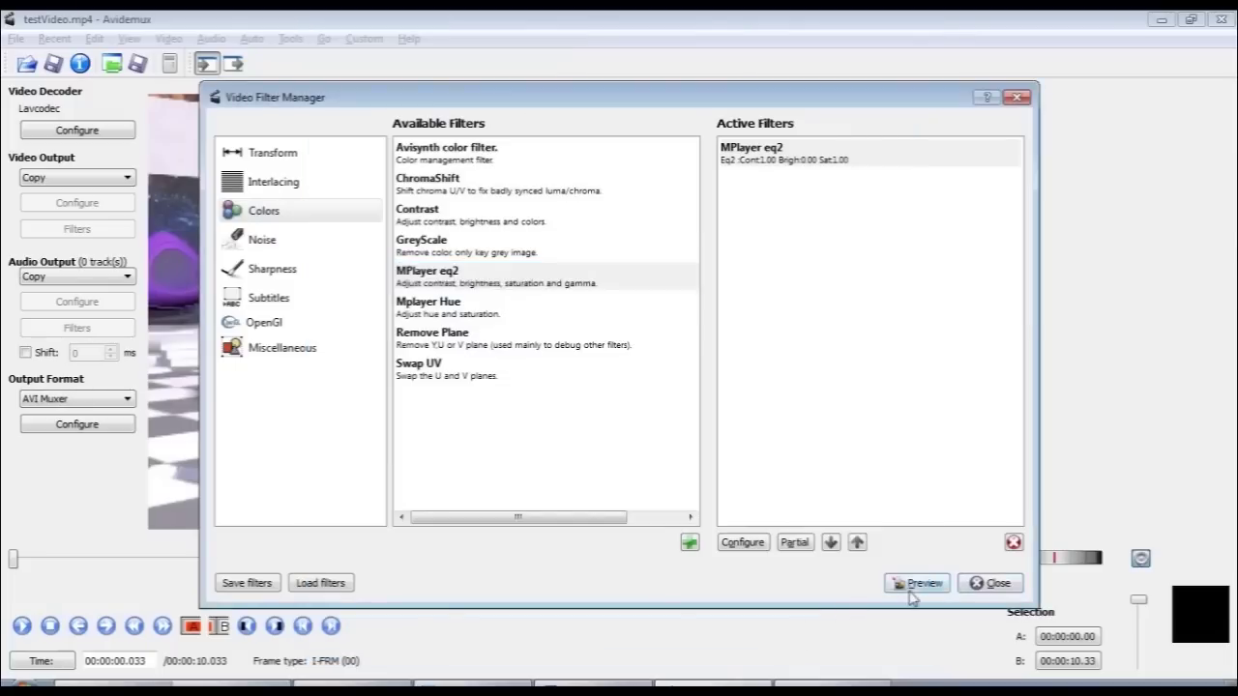
{"action": "left_click", "coordinate": [914, 583]}
{"action": "left_click", "coordinate": [353, 601]}
{"action": "right_click", "coordinate": [772, 166]}
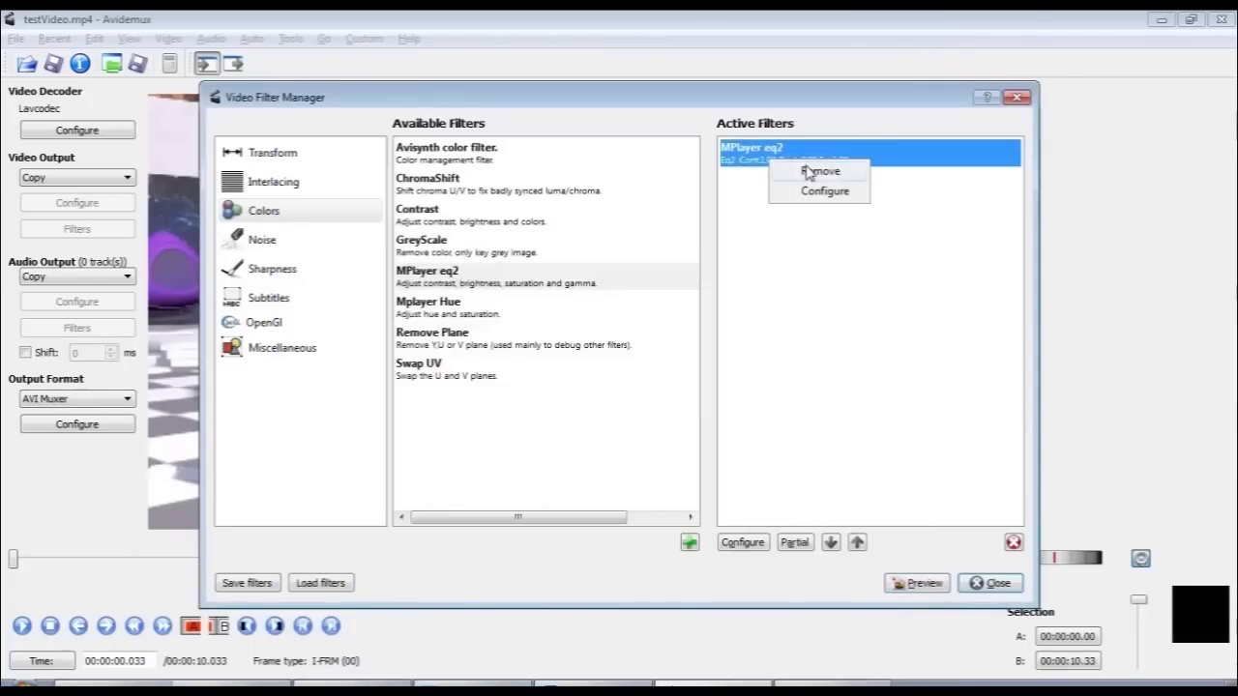
{"action": "left_click", "coordinate": [811, 171]}
Step: Try out the Mplayer Hue filter with reduced saturation and hue, and discard it
{"action": "left_click", "coordinate": [475, 313]}
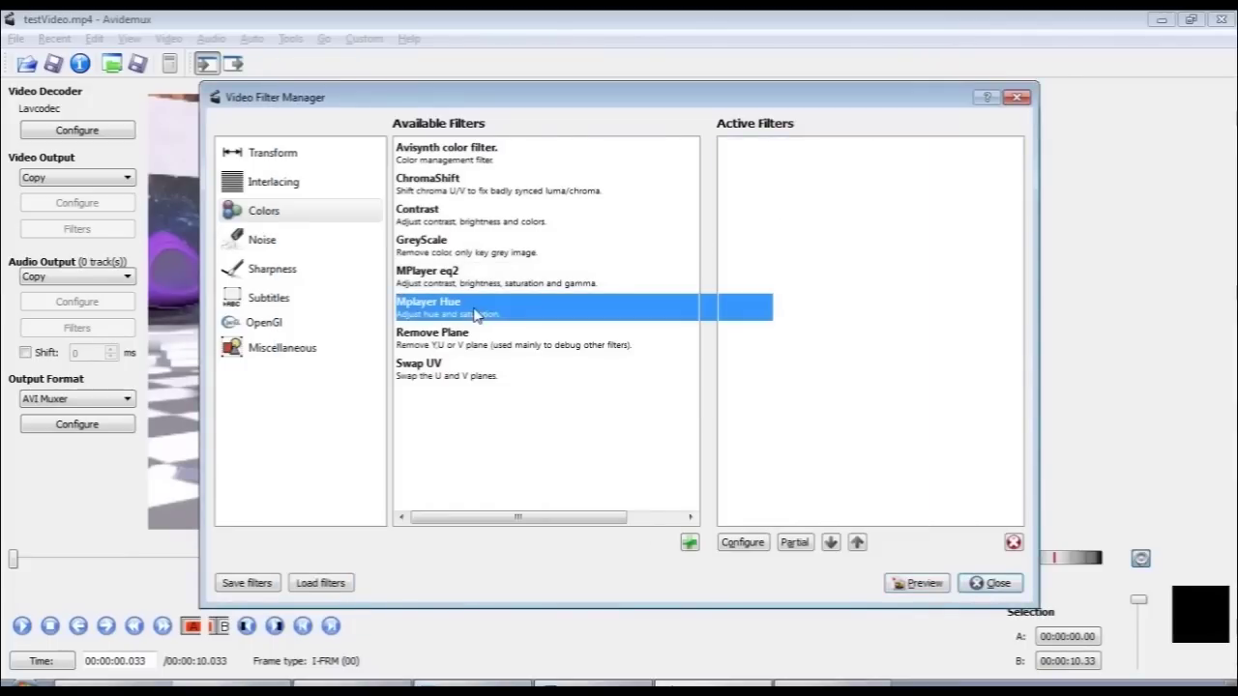
{"action": "left_click", "coordinate": [691, 541]}
{"action": "mouse_move", "coordinate": [447, 98]}
{"action": "left_mouse_down"}
{"action": "mouse_move", "coordinate": [583, 100]}
{"action": "mouse_move", "coordinate": [296, 99]}
{"action": "mouse_move", "coordinate": [523, 101]}
{"action": "mouse_move", "coordinate": [451, 98]}
{"action": "left_mouse_up"}
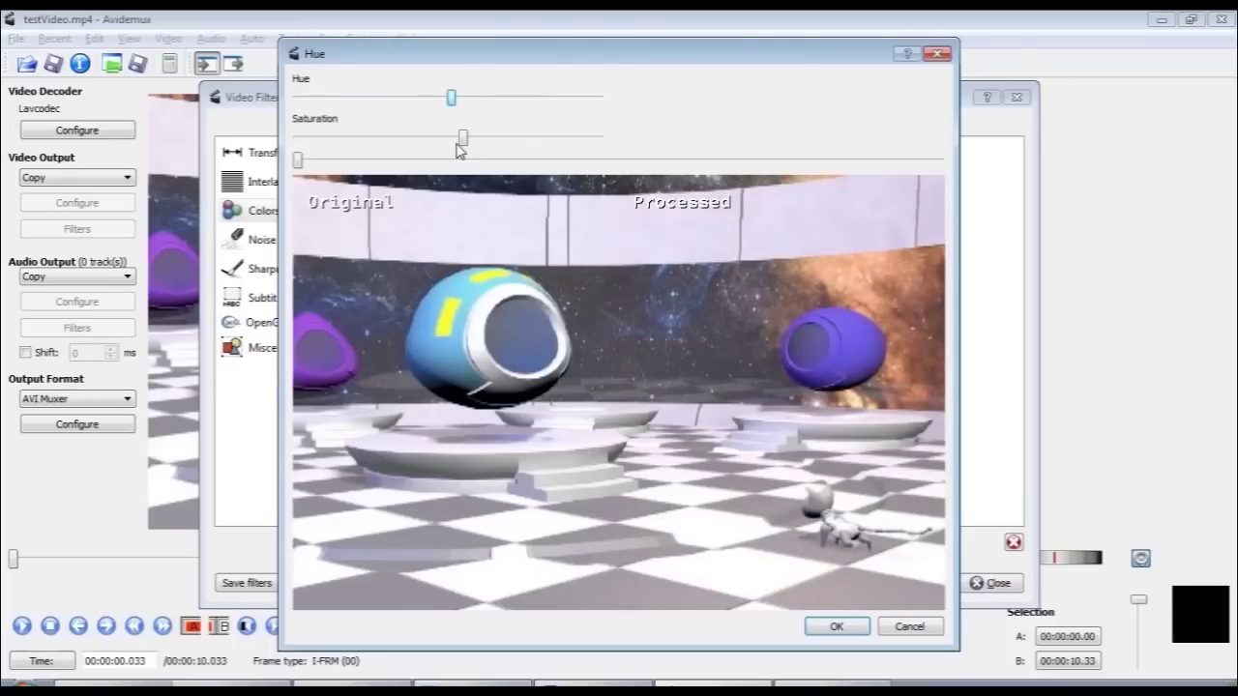
{"action": "left_click_drag", "start_coordinate": [463, 138], "coordinate": [326, 138]}
{"action": "left_click_drag", "start_coordinate": [451, 98], "coordinate": [370, 98]}
{"action": "left_click", "coordinate": [938, 53]}
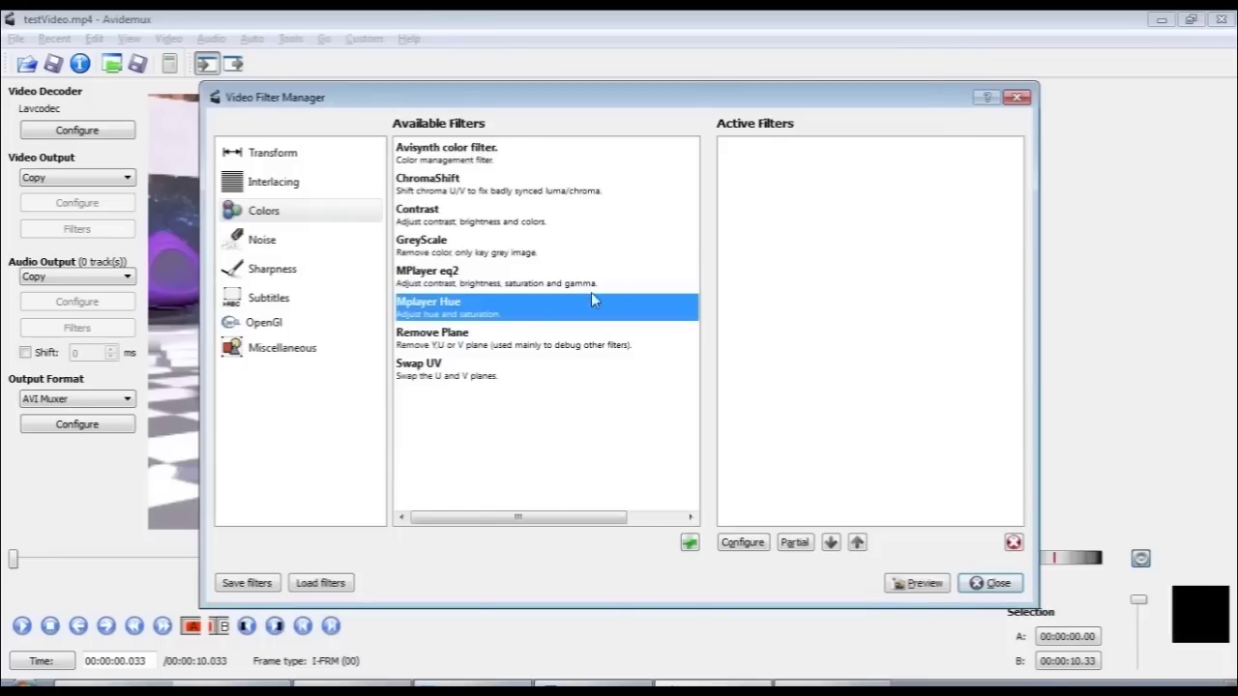
Step: Add the Swap UV filter, preview the swapped colors and remove it from the active filters
{"action": "left_click", "coordinate": [471, 383]}
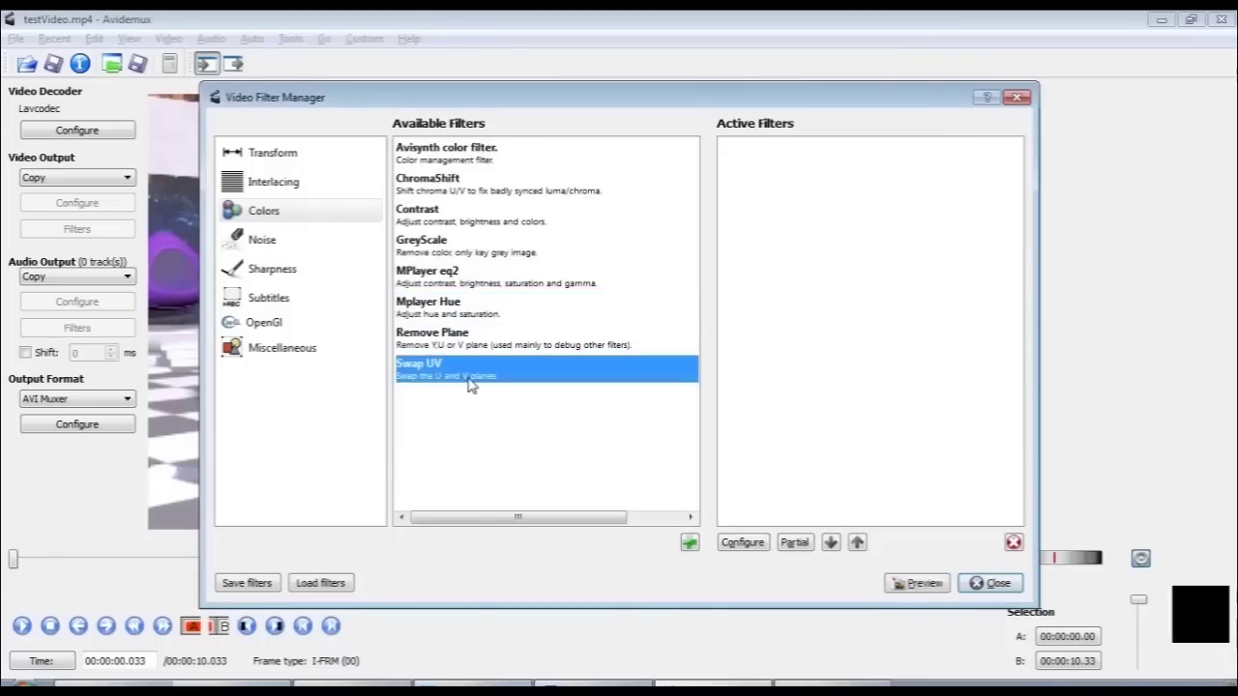
{"action": "left_click", "coordinate": [690, 543]}
{"action": "left_click", "coordinate": [915, 584]}
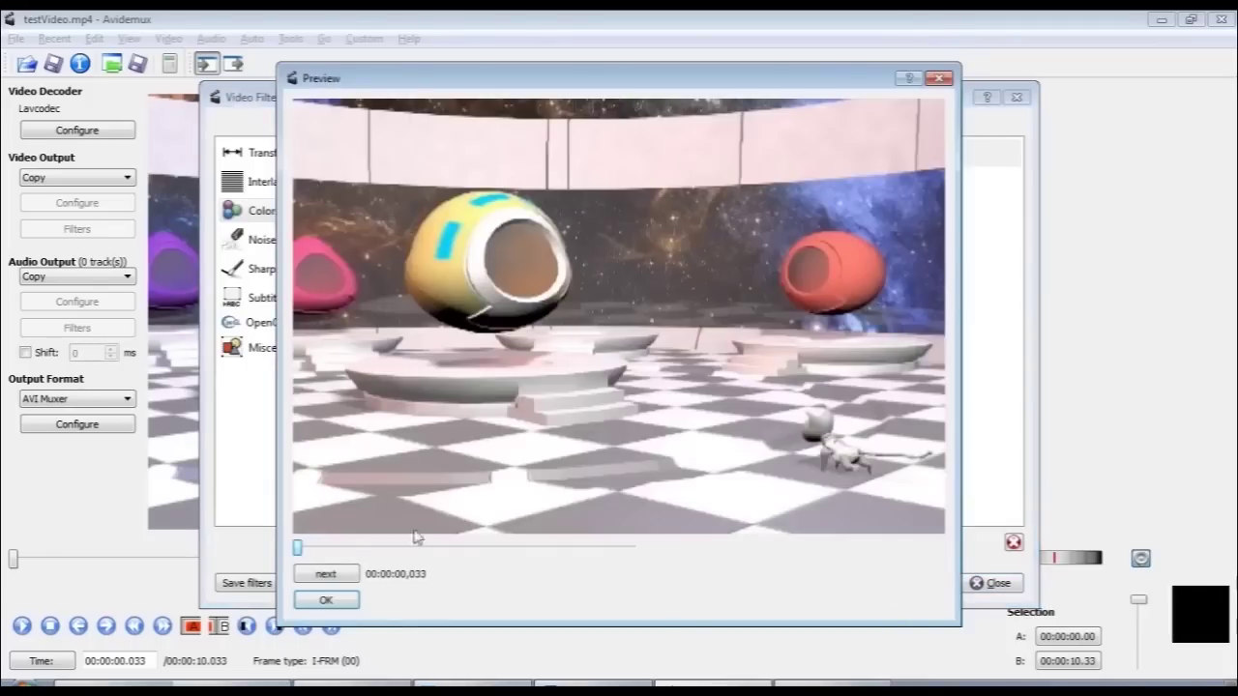
{"action": "left_click", "coordinate": [346, 600]}
{"action": "right_click", "coordinate": [761, 159]}
{"action": "left_click", "coordinate": [805, 168]}
Step: Add the MPlayer delogo sharpness filter with its area placed at X 256 and Y 256
{"action": "left_click", "coordinate": [358, 242]}
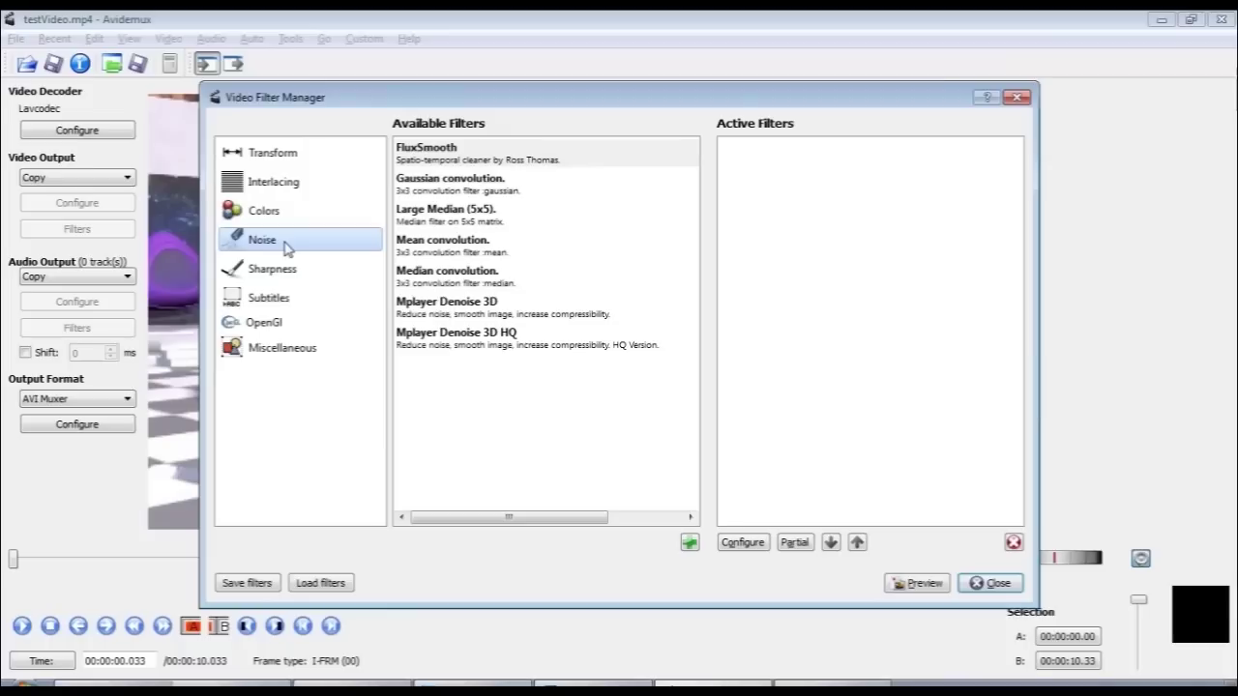
{"action": "left_click", "coordinate": [281, 272]}
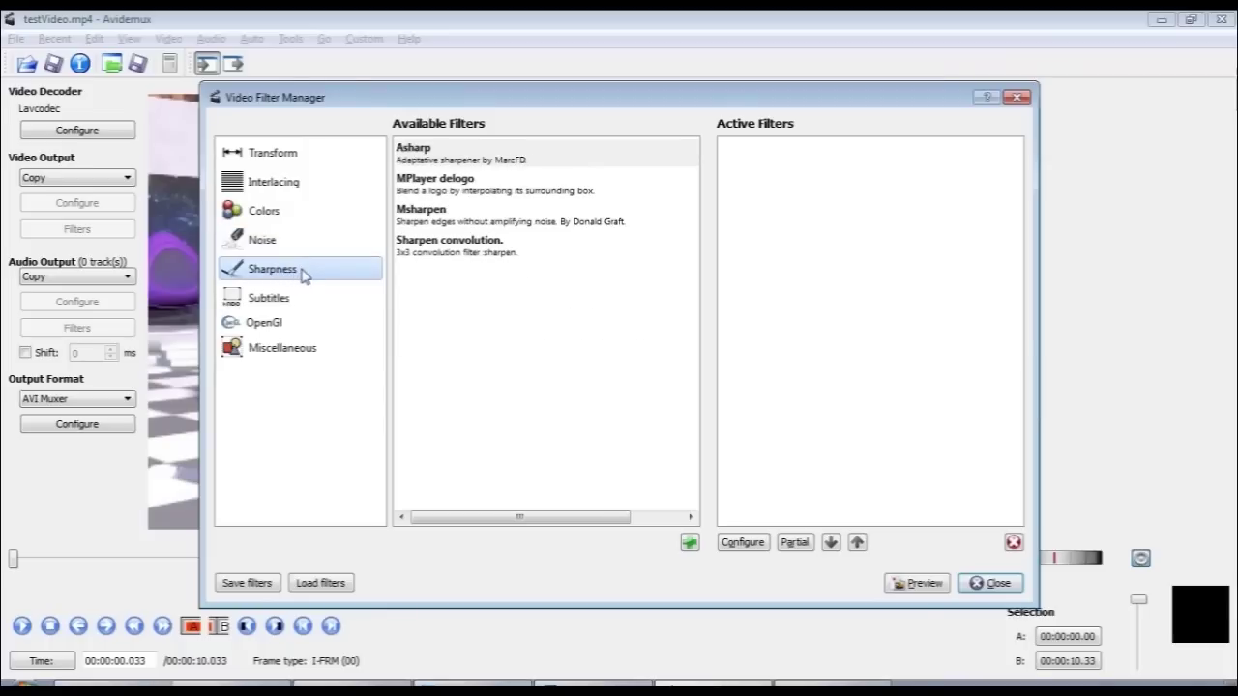
{"action": "left_click", "coordinate": [446, 184]}
{"action": "left_click", "coordinate": [689, 543]}
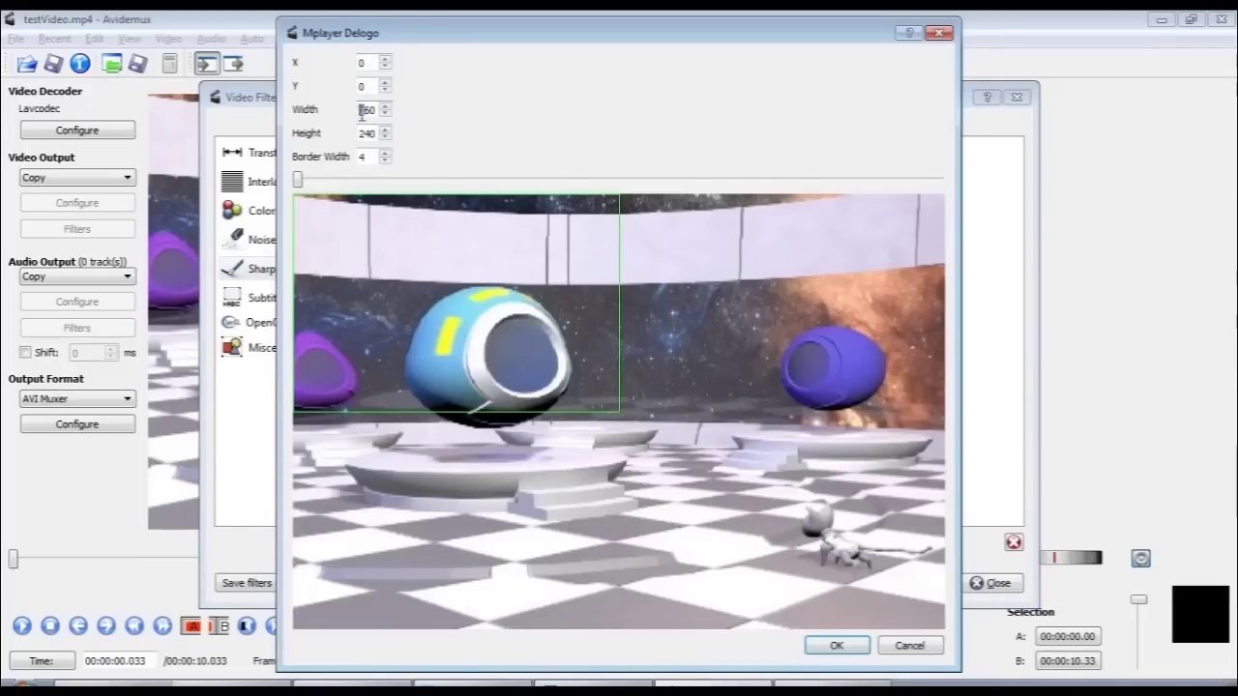
{"action": "double_click", "coordinate": [356, 64]}
{"action": "type", "text": "512"}
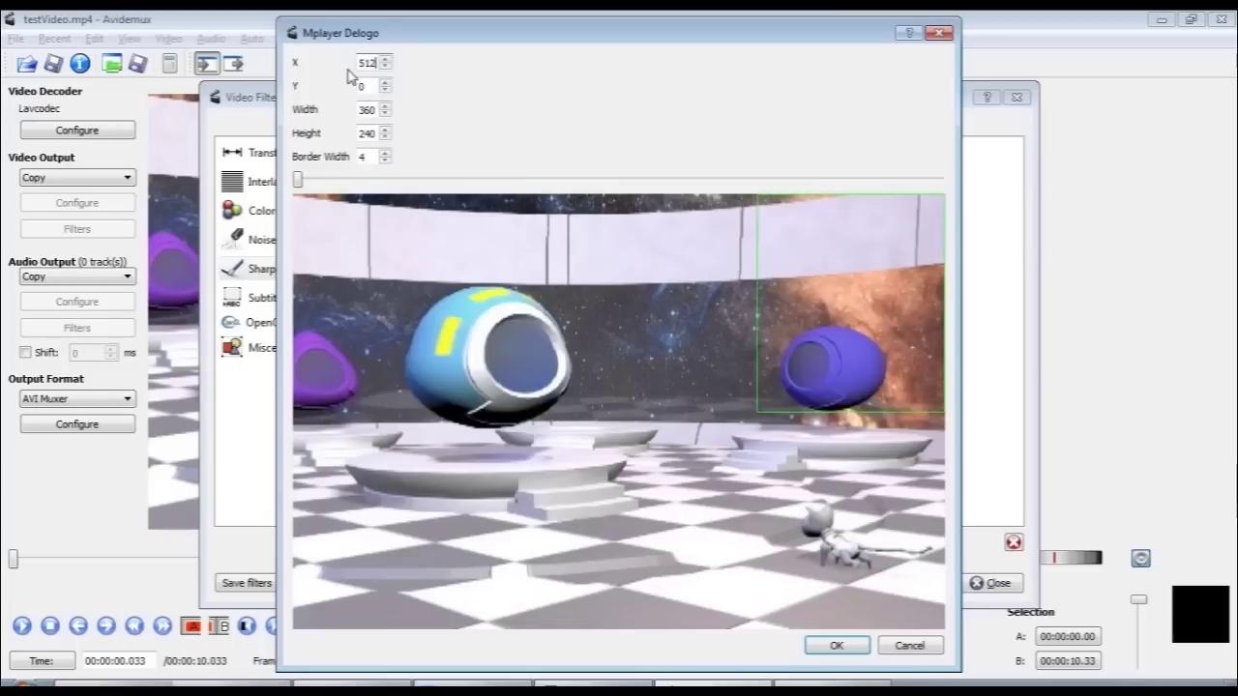
{"action": "key", "text": "Tab"}
{"action": "type", "text": "256"}
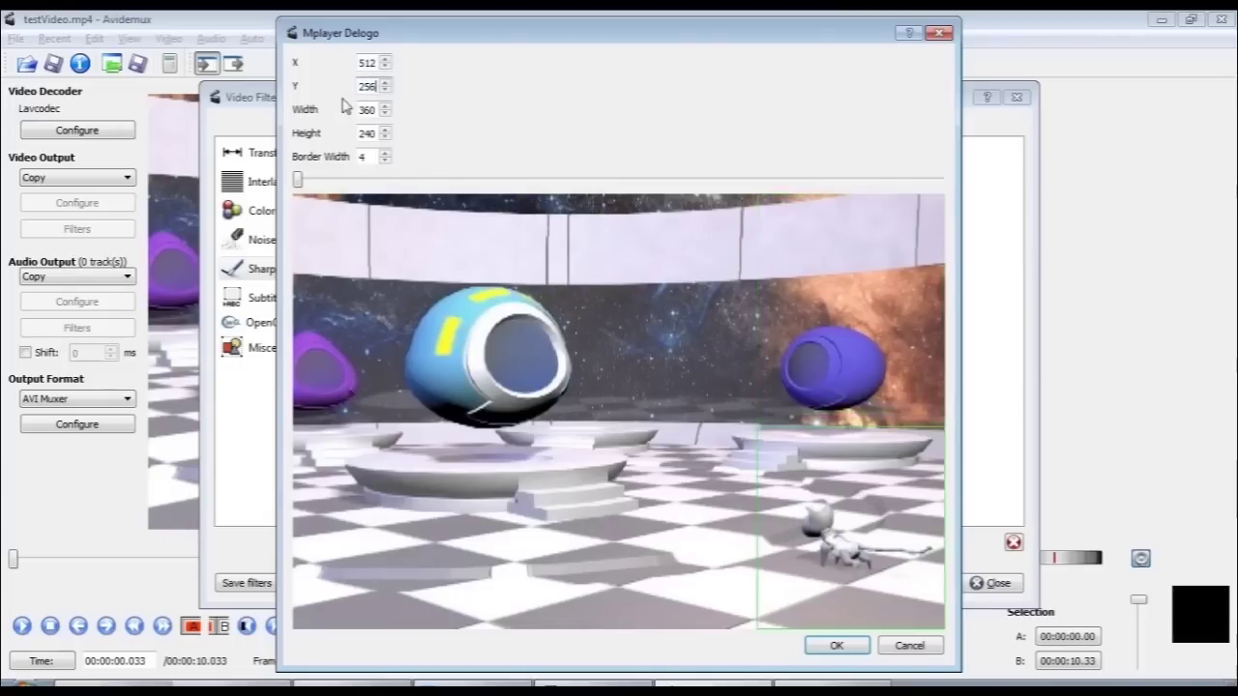
{"action": "double_click", "coordinate": [373, 63]}
{"action": "type", "text": "256"}
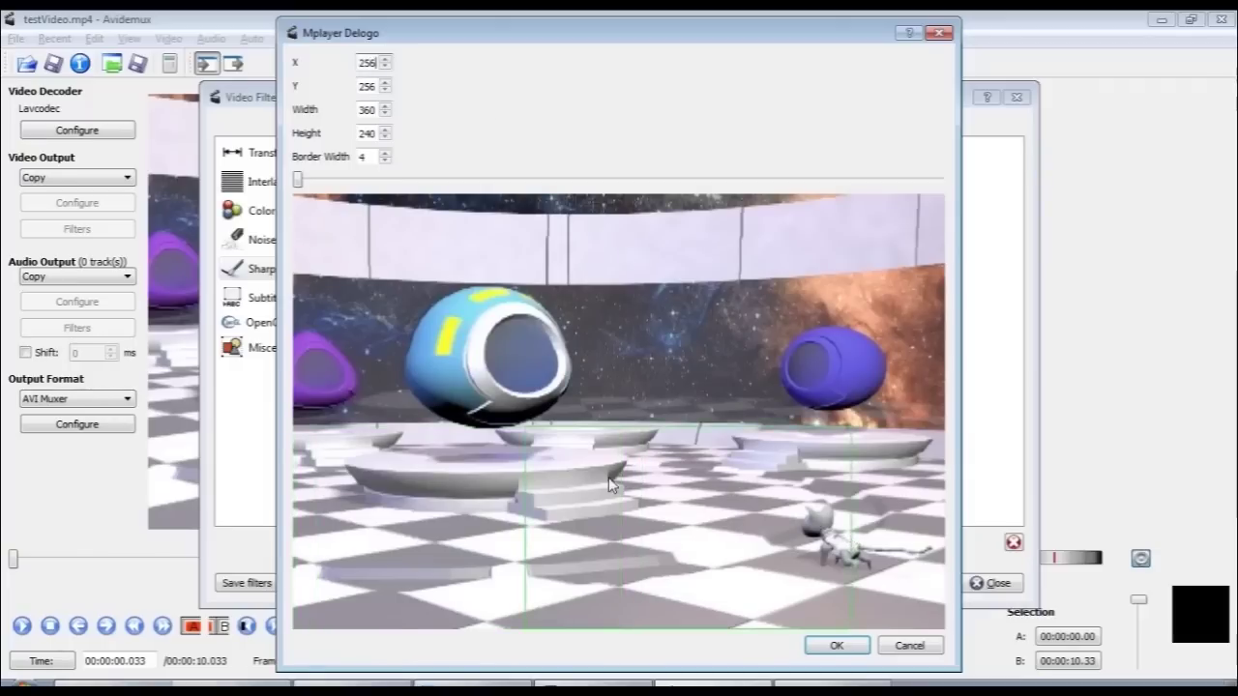
{"action": "left_click", "coordinate": [829, 649]}
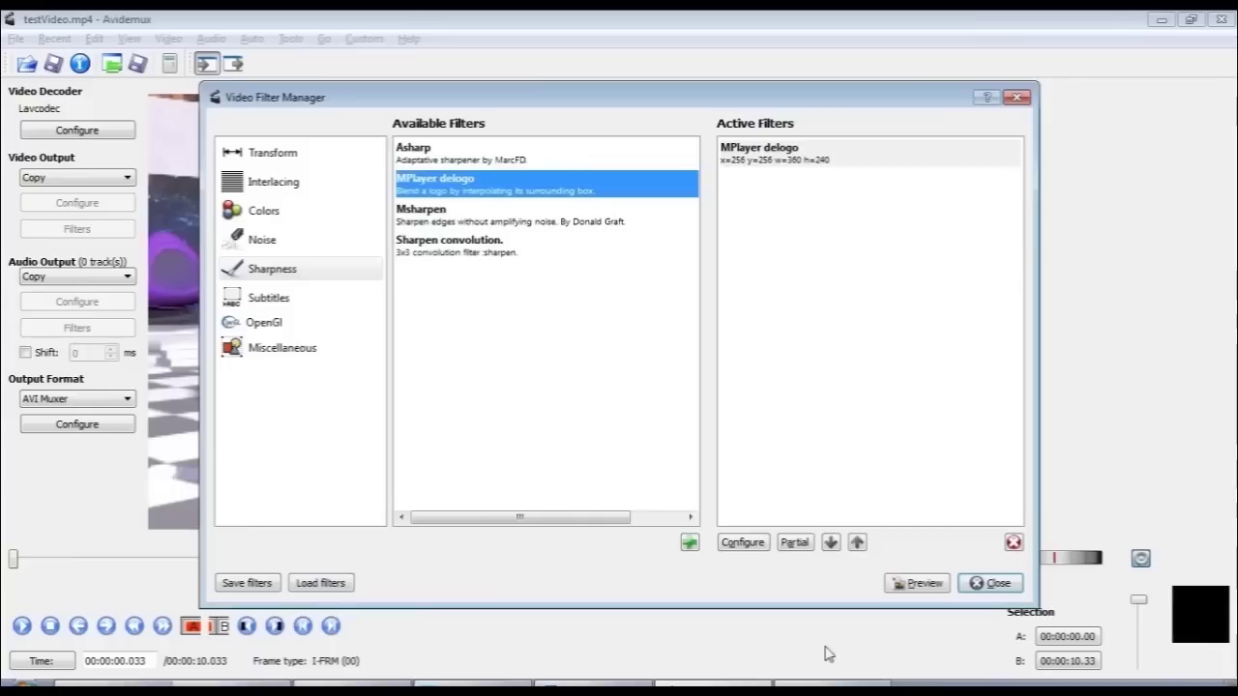
Step: Preview the MPlayer delogo effect and remove the filter from the active filters
{"action": "left_click", "coordinate": [917, 583]}
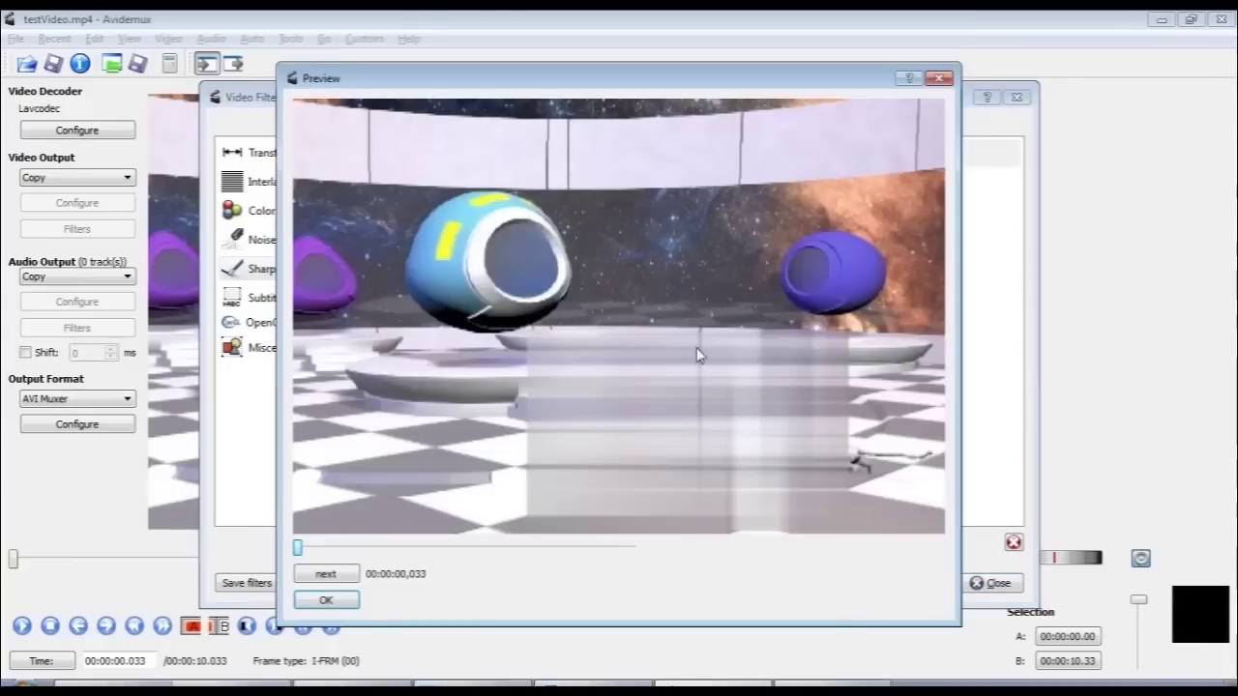
{"action": "left_click", "coordinate": [323, 600]}
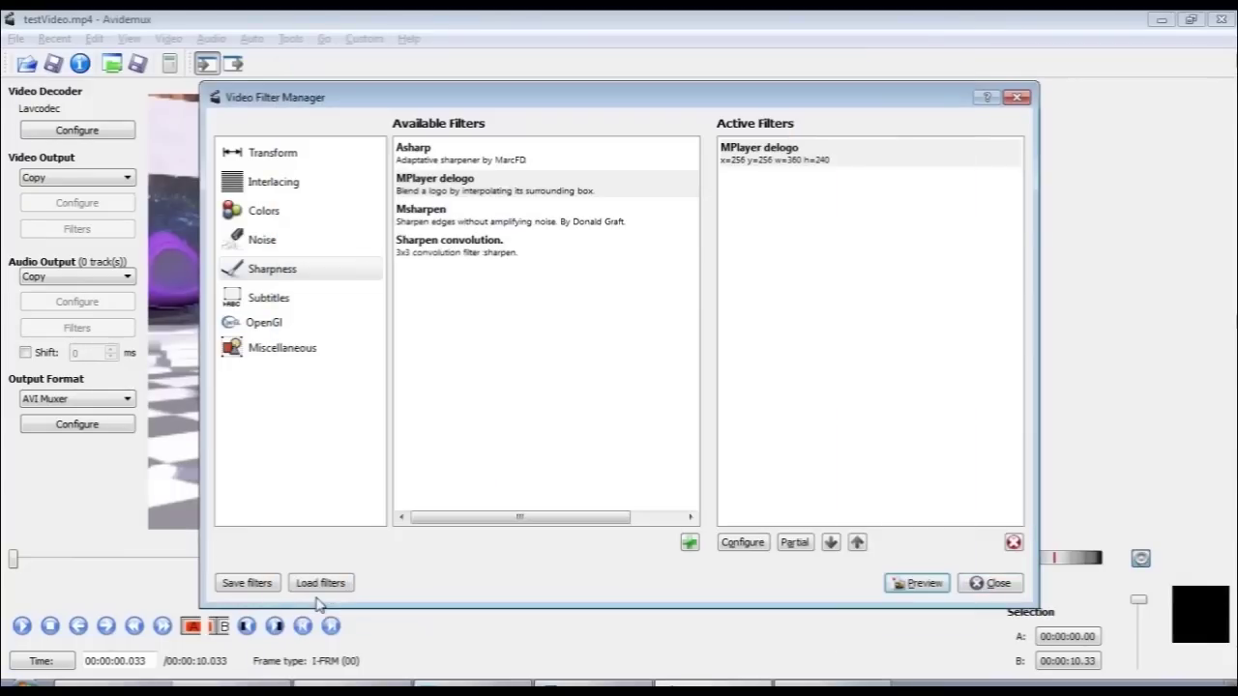
{"action": "right_click", "coordinate": [765, 153]}
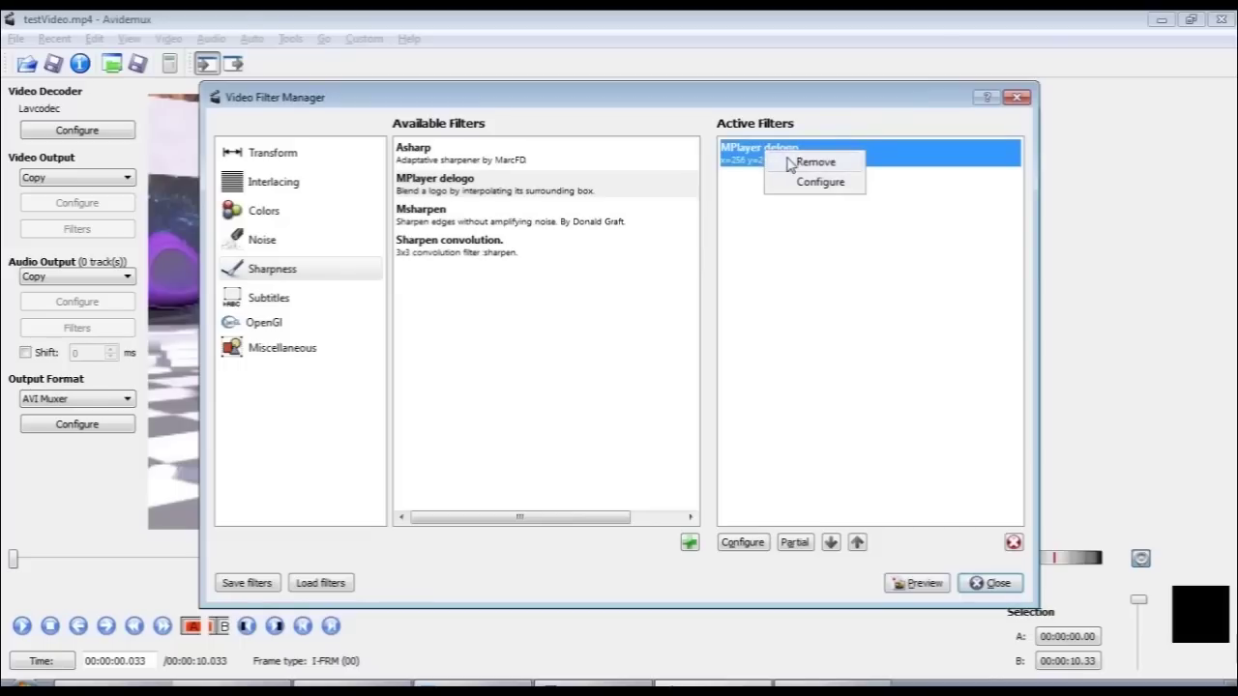
{"action": "left_click", "coordinate": [789, 164]}
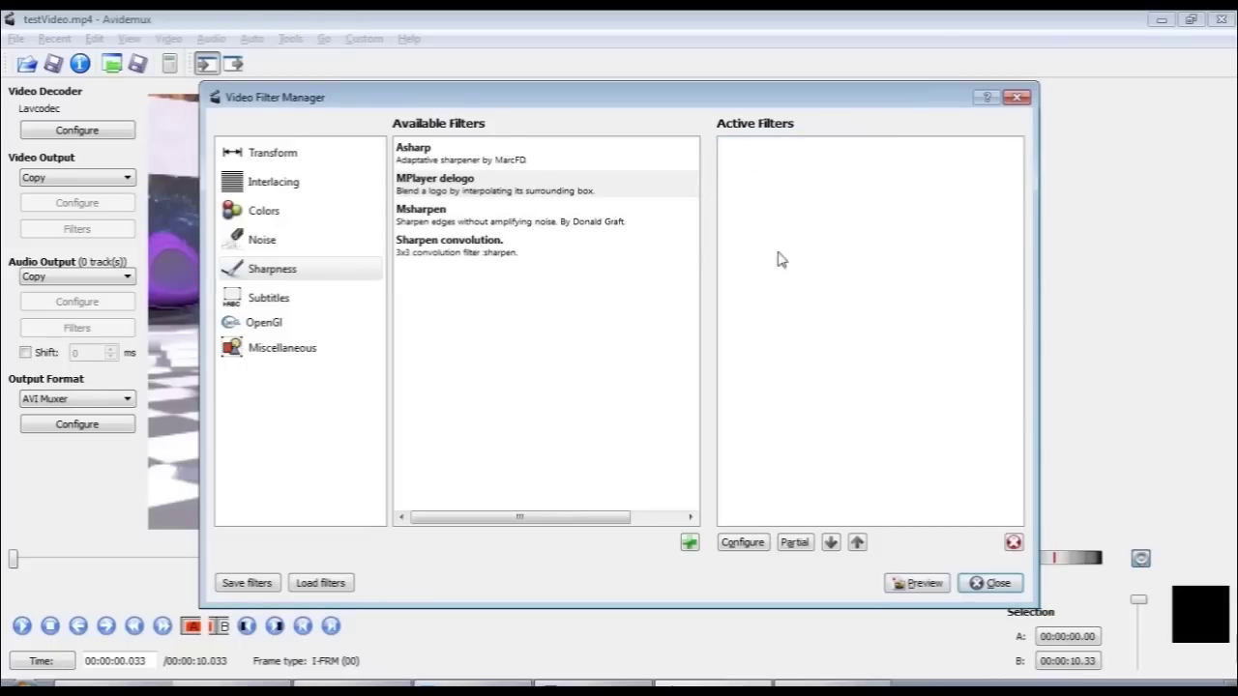
Step: Look through the available Subtitles and Miscellaneous filters
{"action": "left_click", "coordinate": [292, 300]}
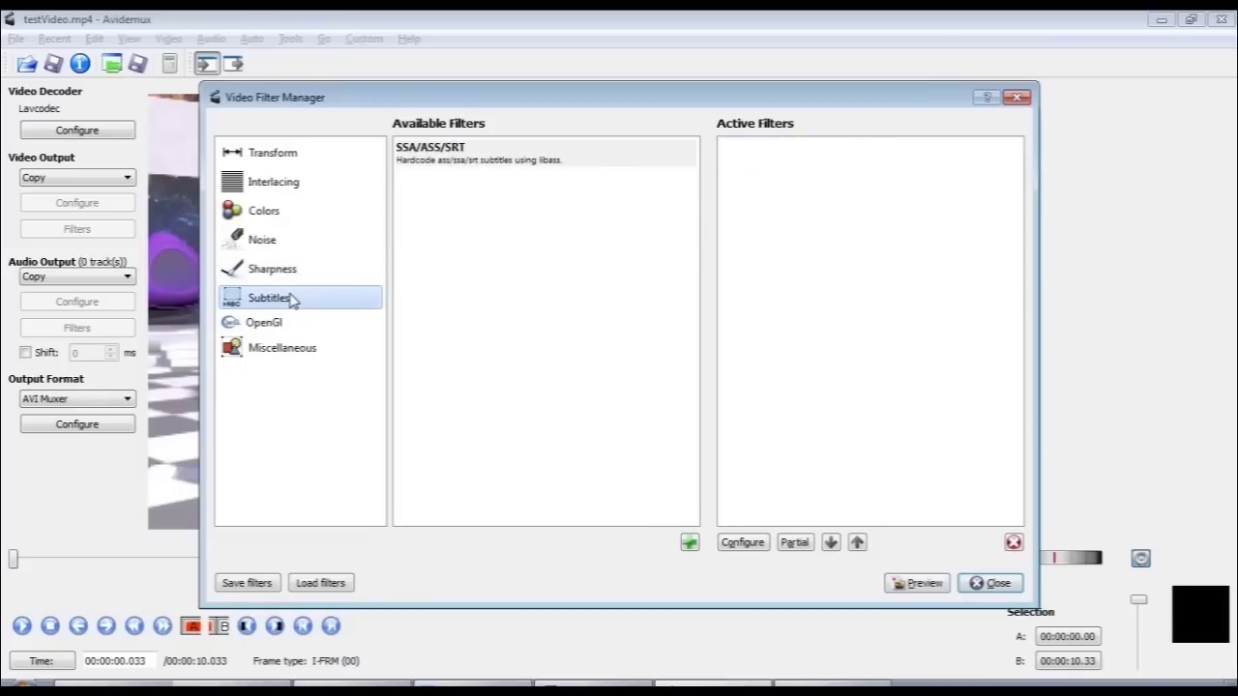
{"action": "left_click", "coordinate": [284, 348]}
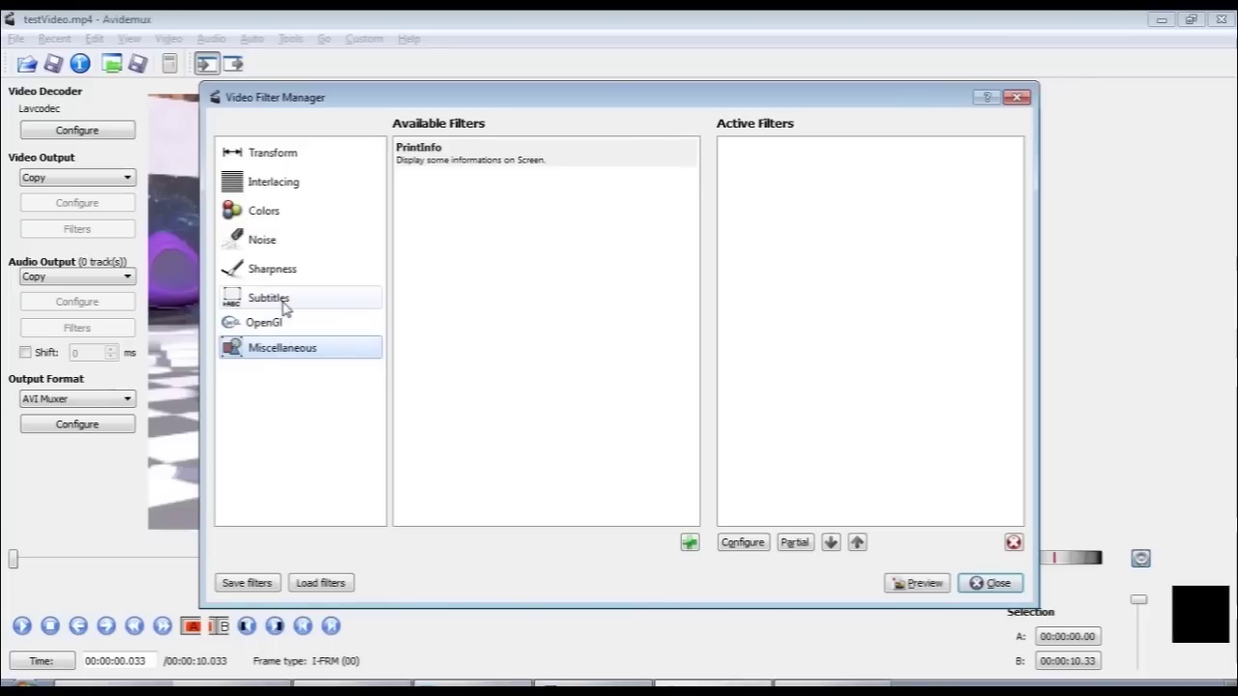
{"action": "left_click", "coordinate": [283, 307]}
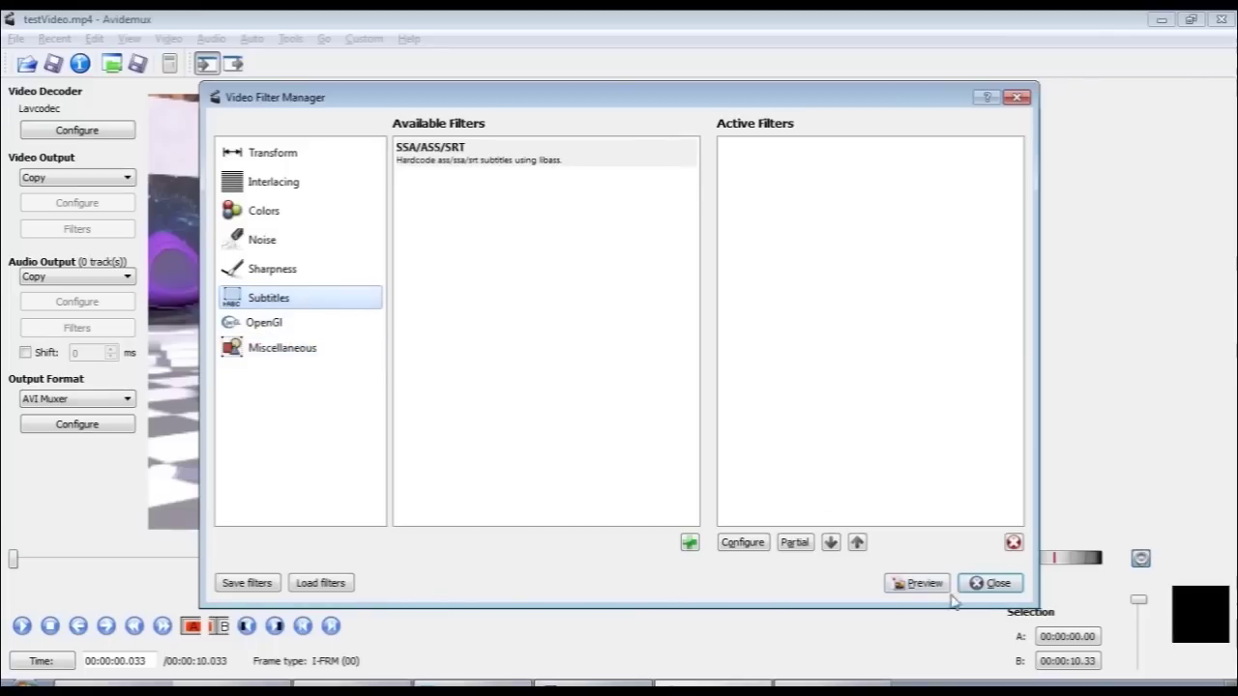